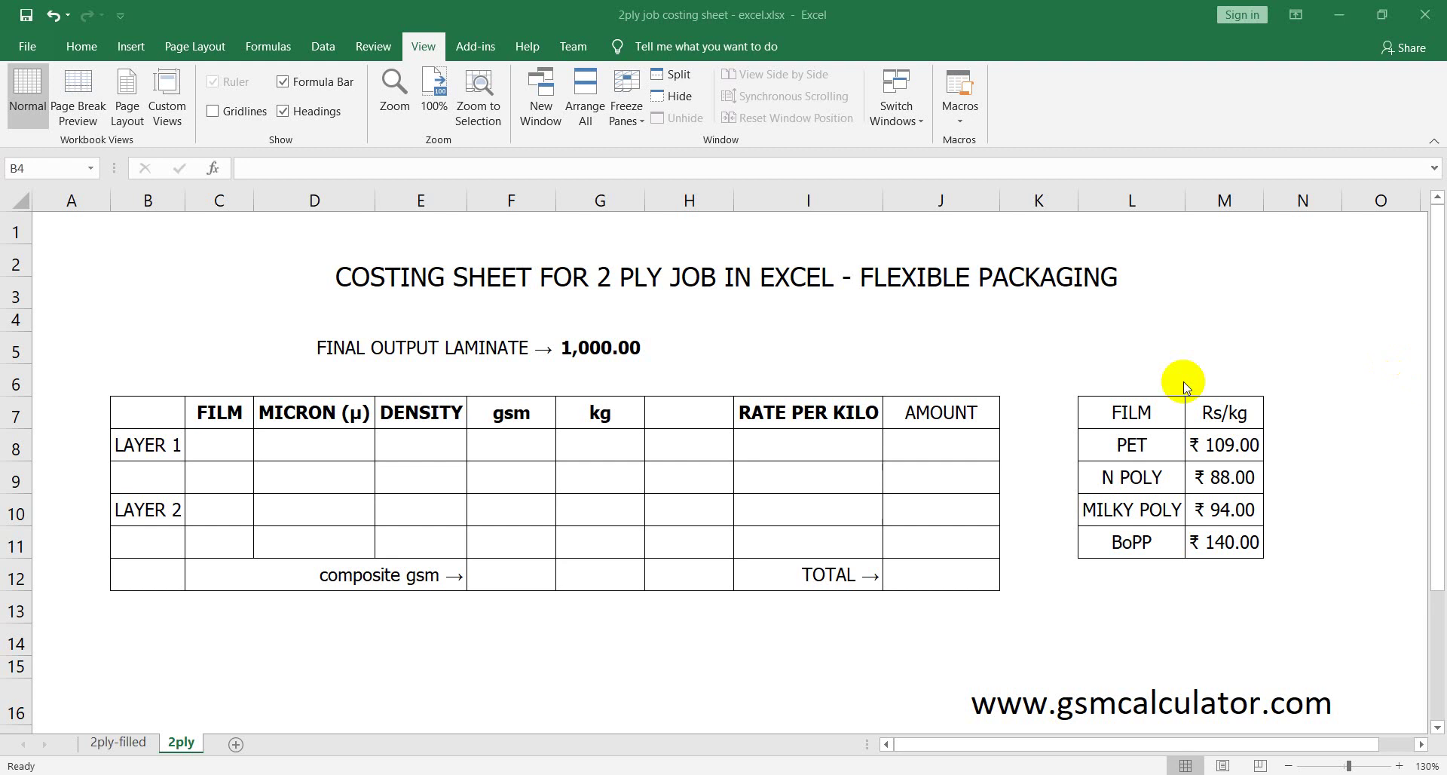
Type PET in C8 as the layer 1 film and POLY in C10 as the layer 2 film
{"action": "left_click", "coordinate": [205, 449]}
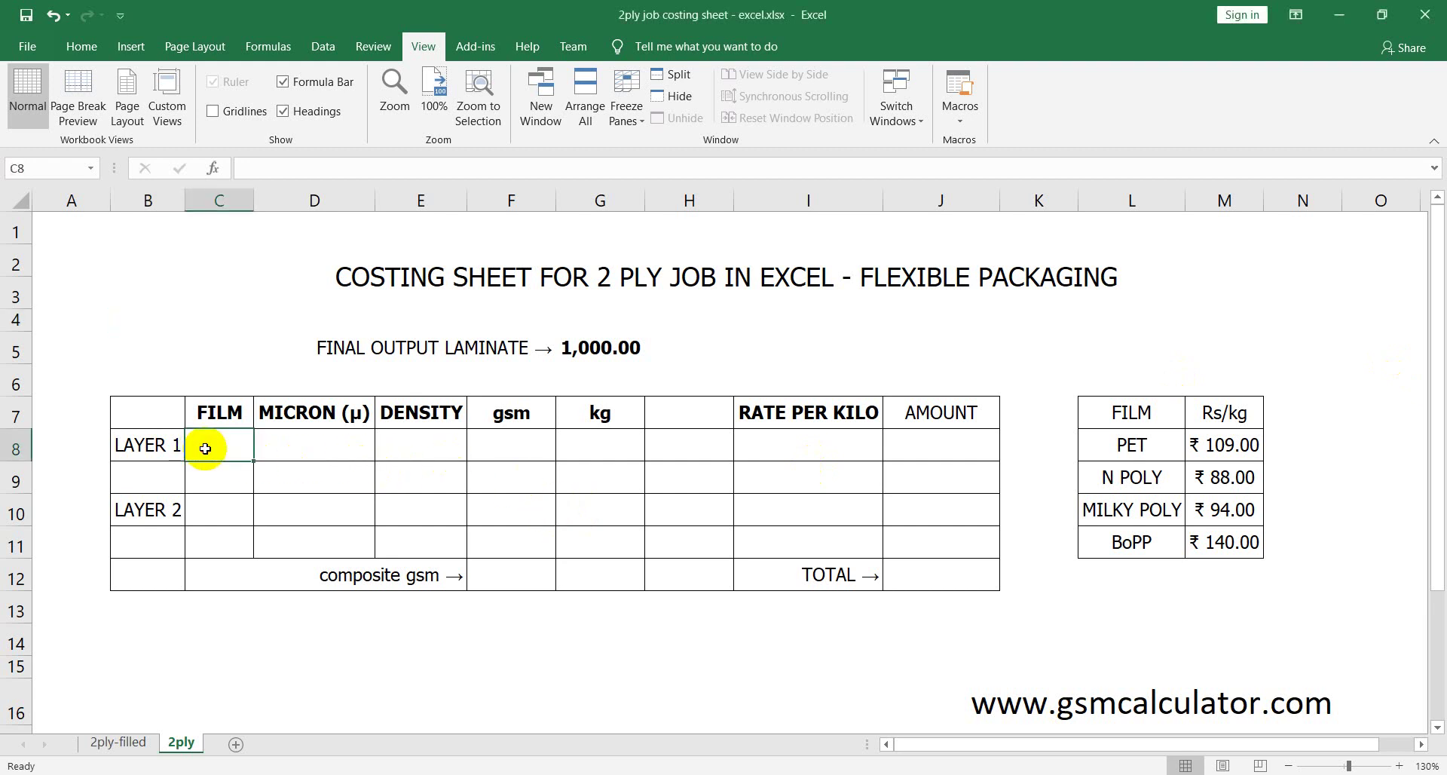
{"action": "type", "text": "PET"}
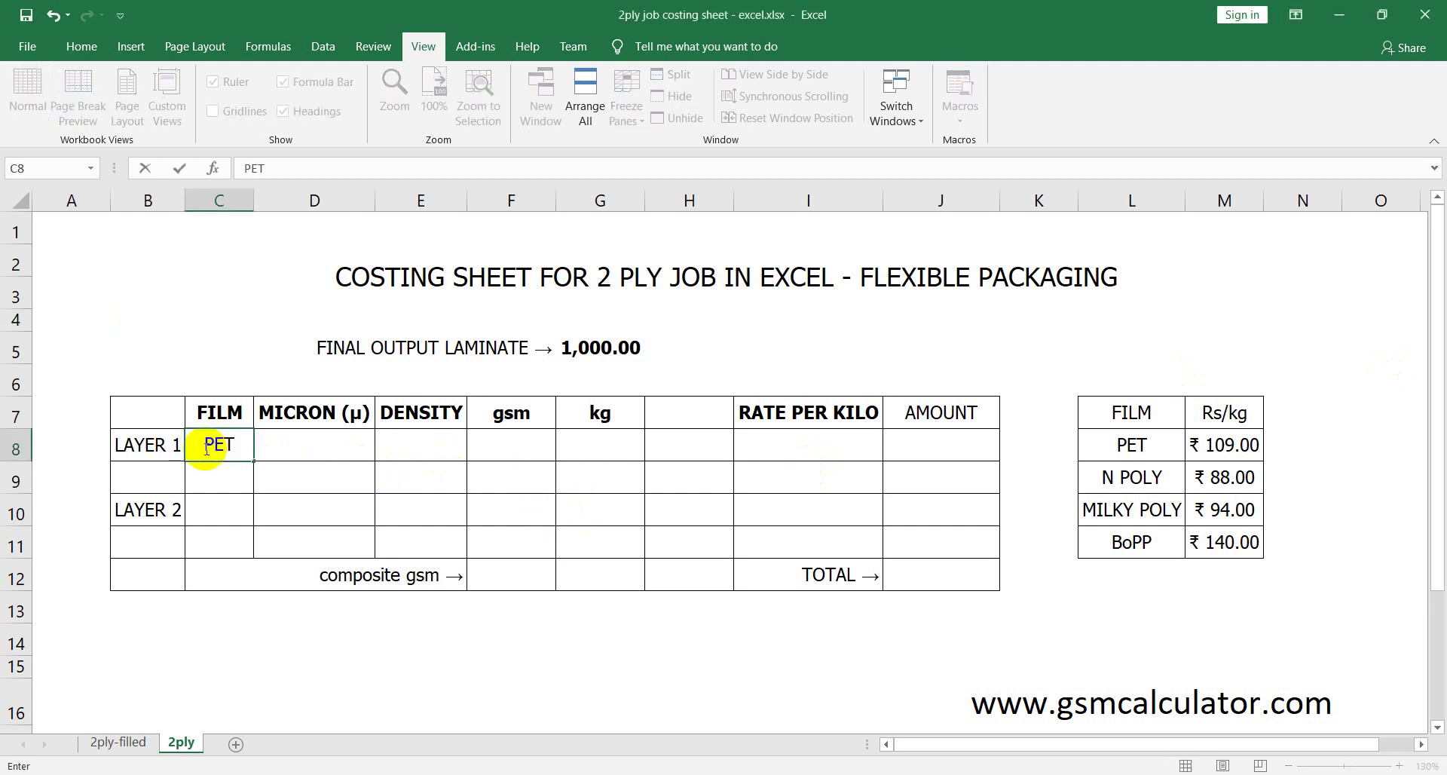
{"action": "left_click", "coordinate": [220, 517]}
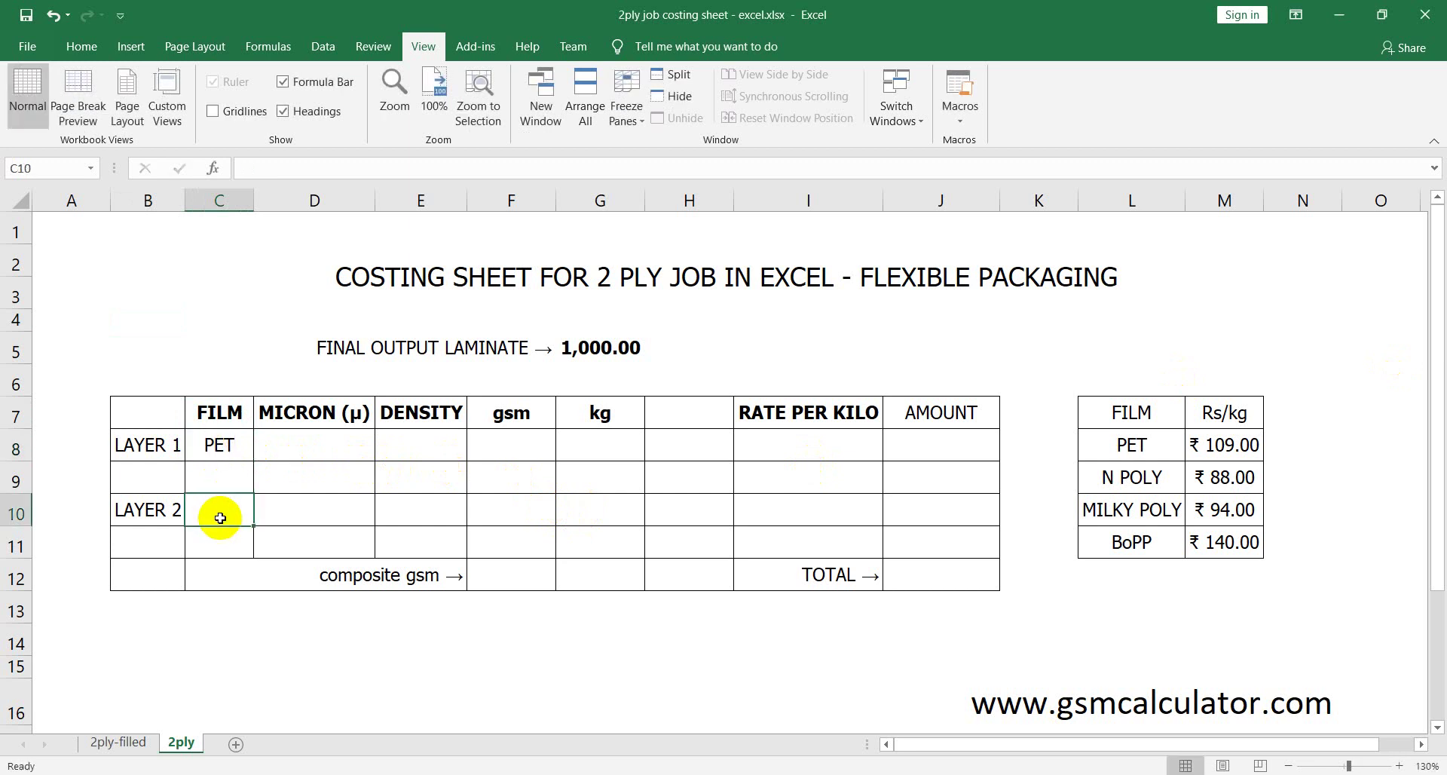
{"action": "type", "text": "P"}
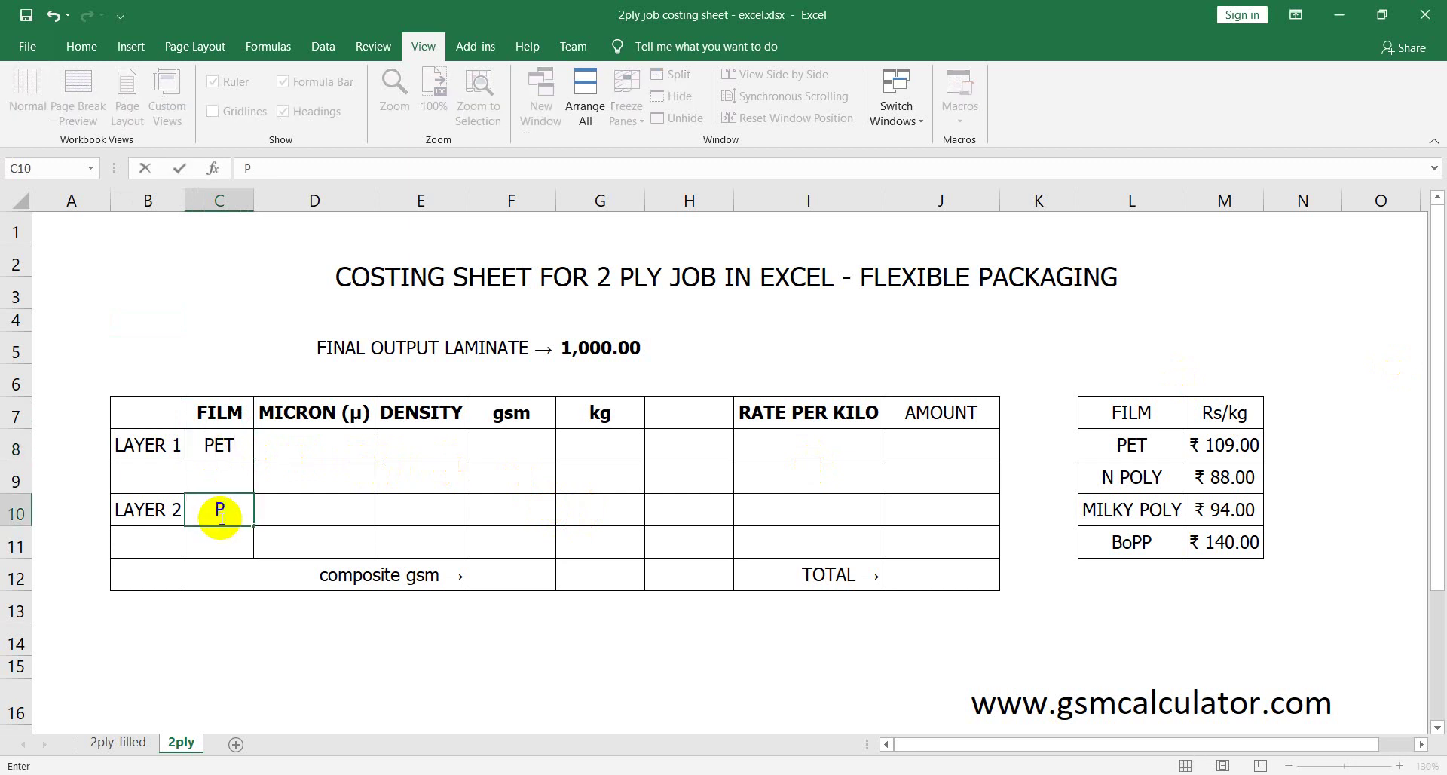
{"action": "type", "text": "OLY"}
Enter micron thicknesses of 12 for layer 1 (D8) and 50 for layer 2 (D10)
{"action": "left_click", "coordinate": [288, 449]}
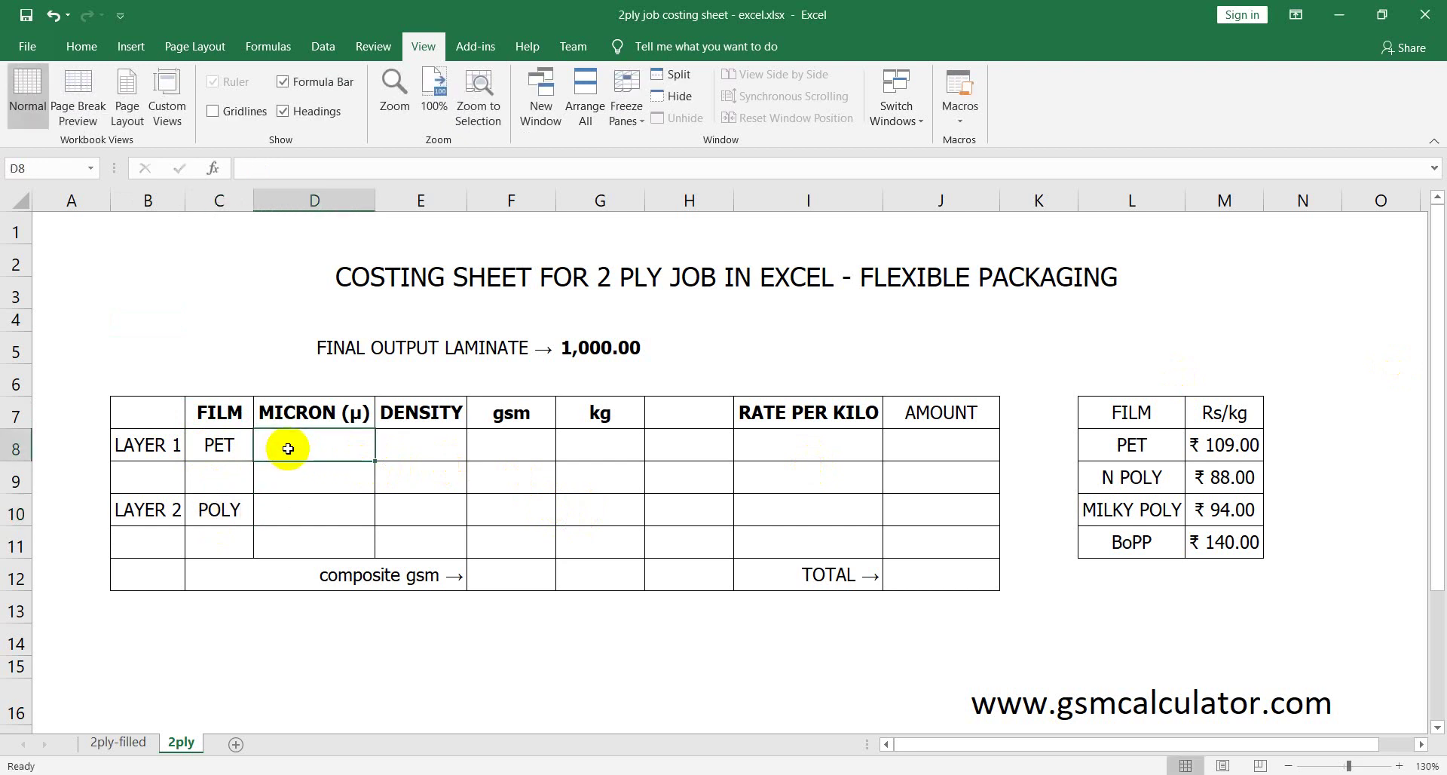
{"action": "type", "text": "12"}
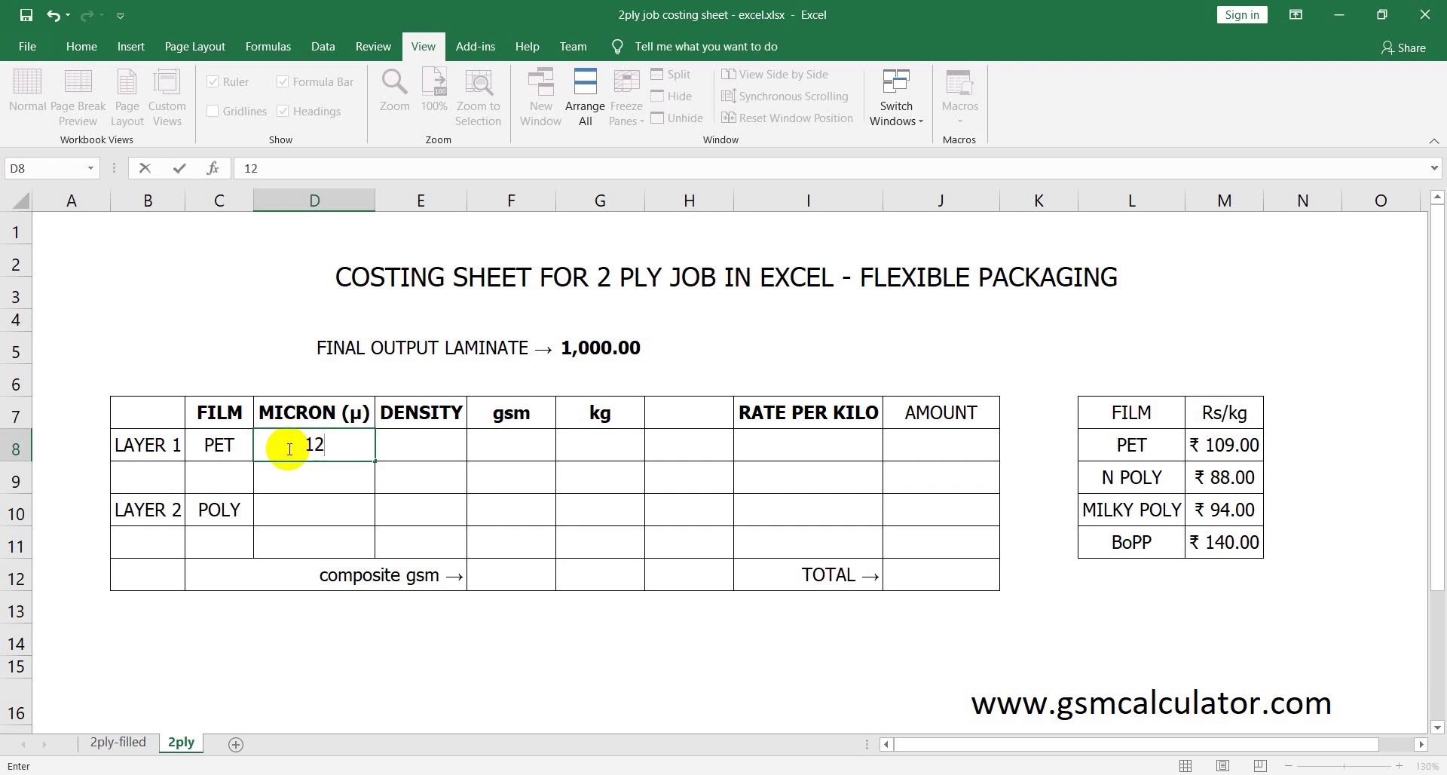
{"action": "key", "text": "Return"}
{"action": "left_click", "coordinate": [272, 517]}
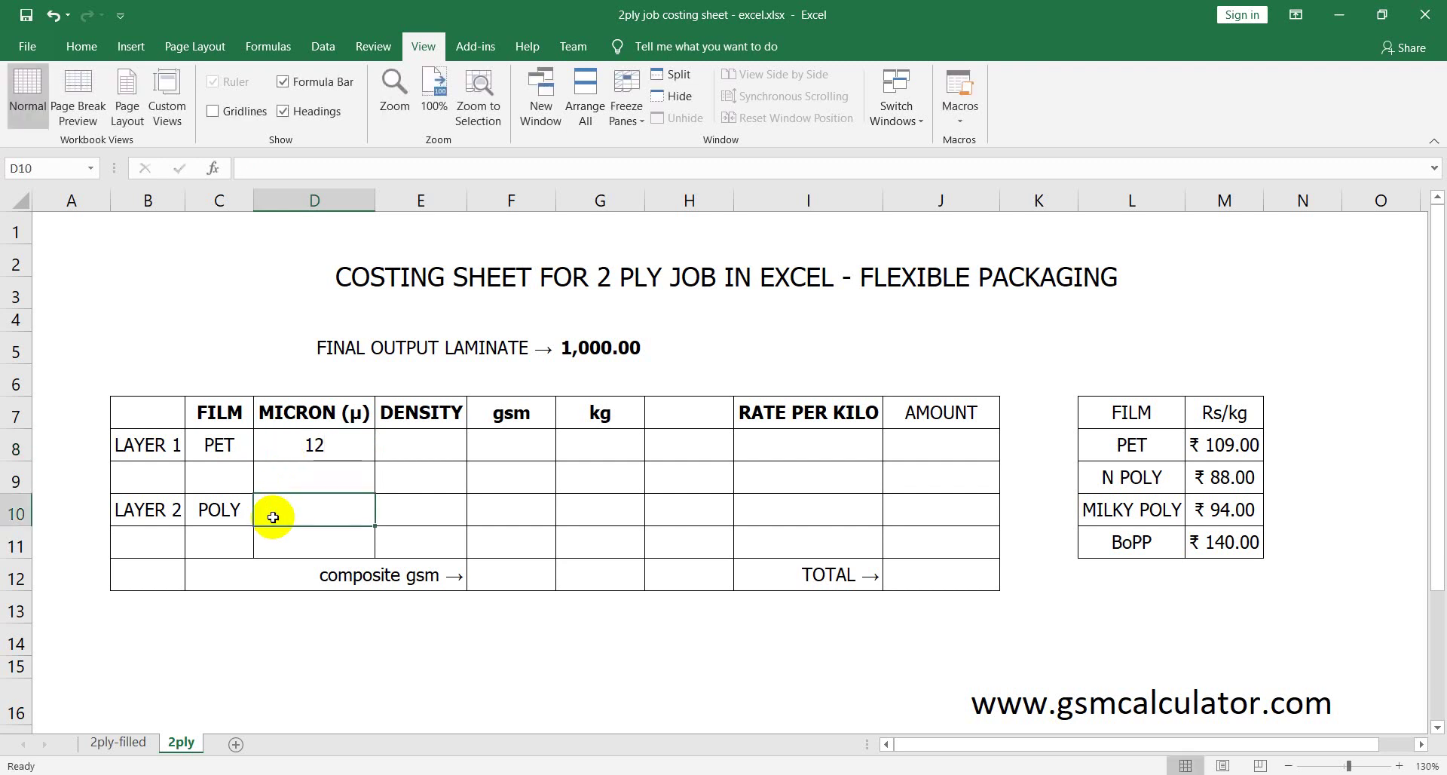
{"action": "type", "text": "50"}
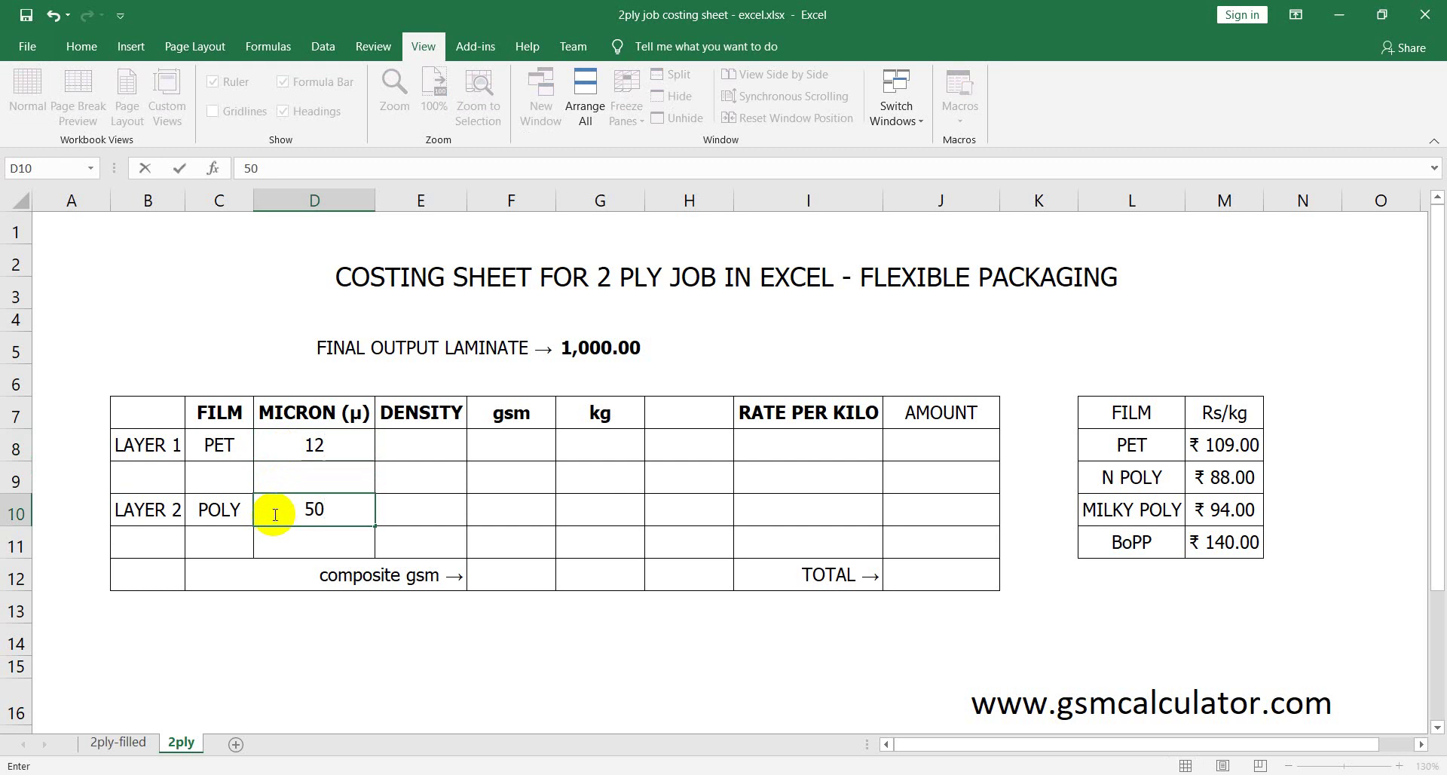
Enter densities of 1.4 for layer 1 (E8) and 0.93 for layer 2 (E10)
{"action": "left_click", "coordinate": [411, 443]}
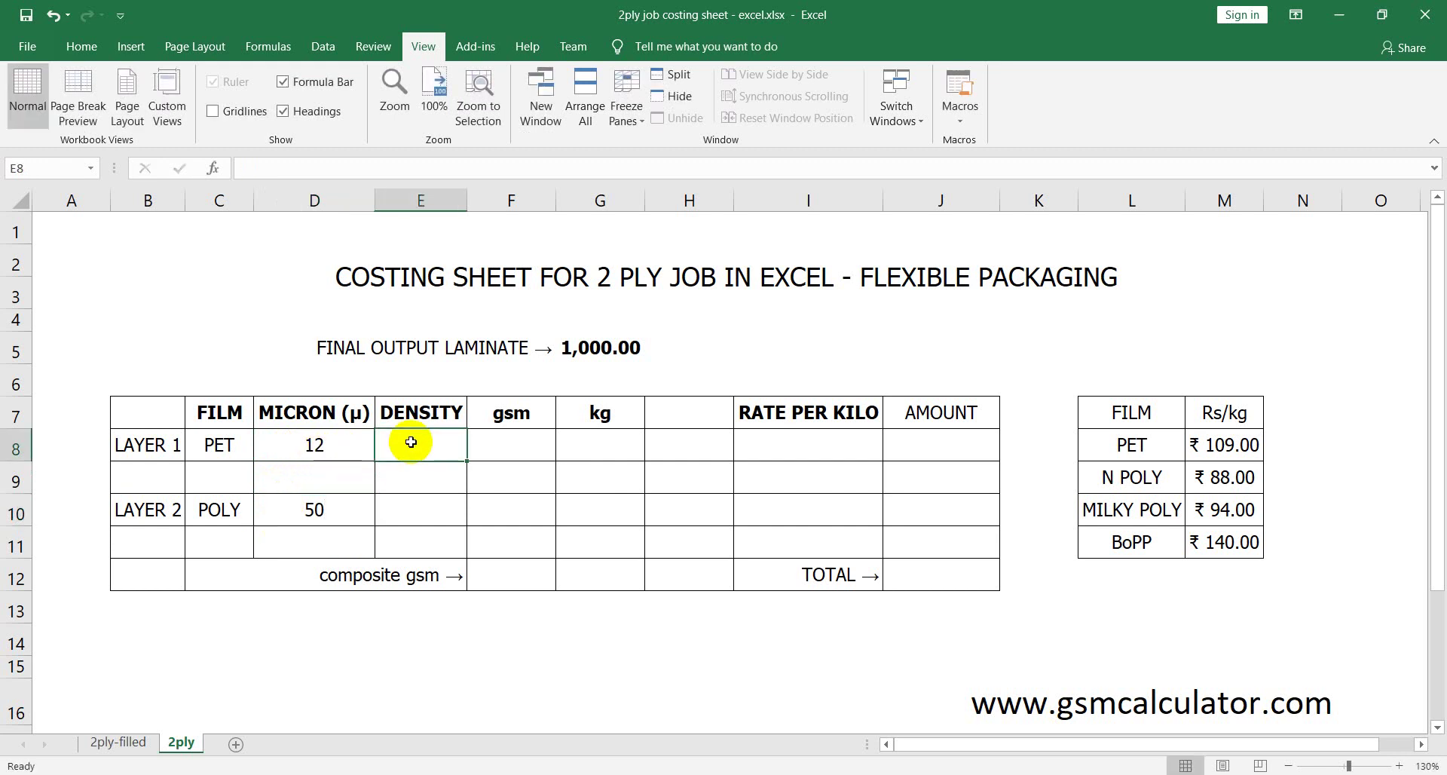
{"action": "type", "text": "1.4"}
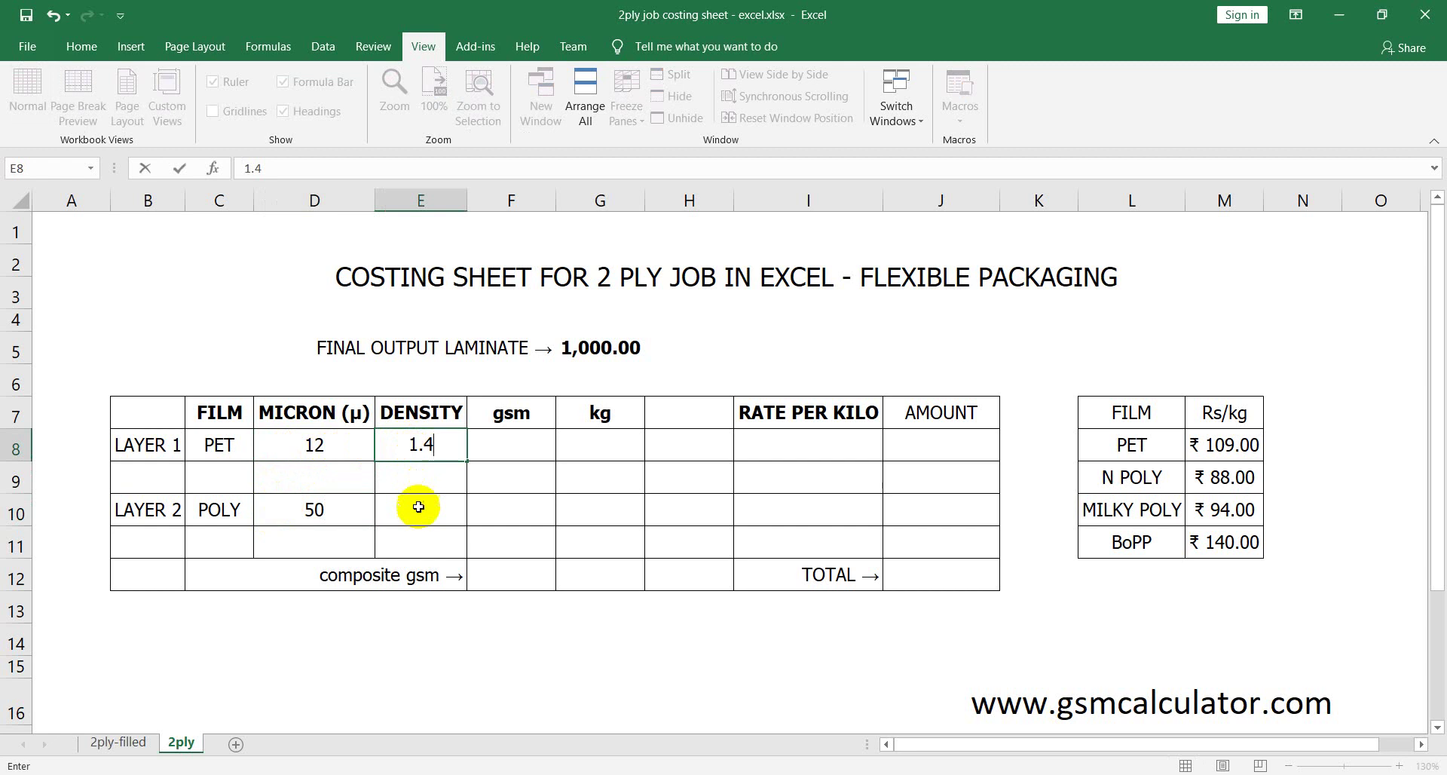
{"action": "left_click", "coordinate": [419, 510]}
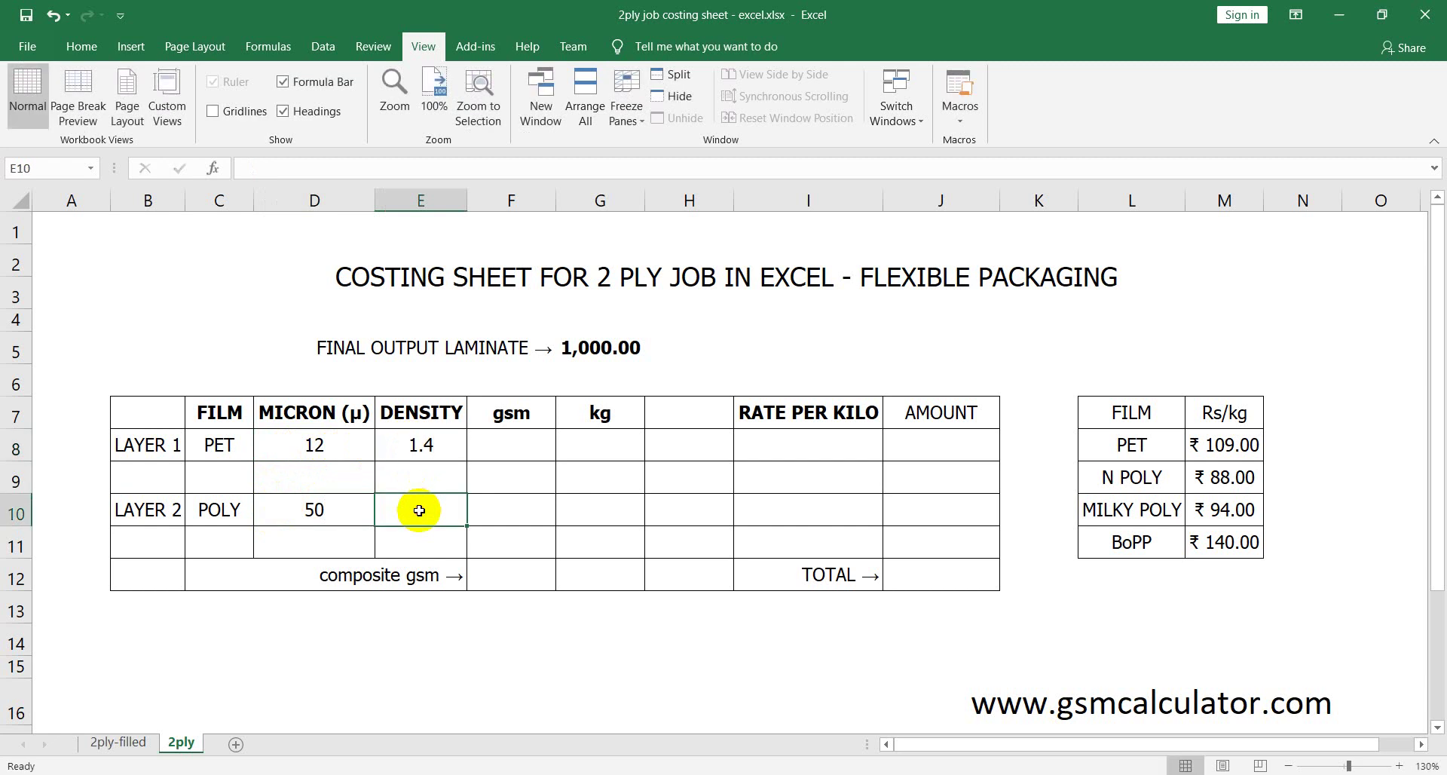
{"action": "type", "text": "."}
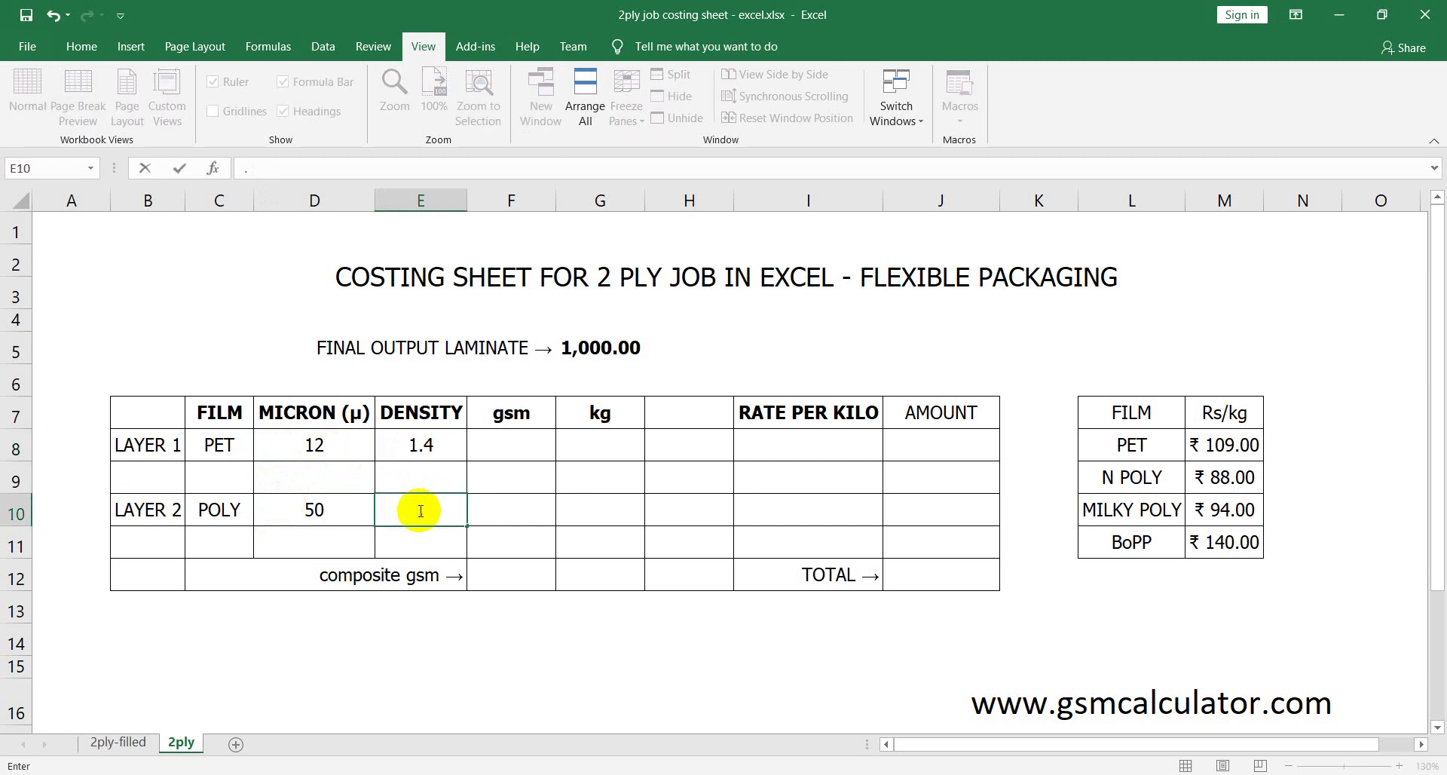
{"action": "type", "text": "93"}
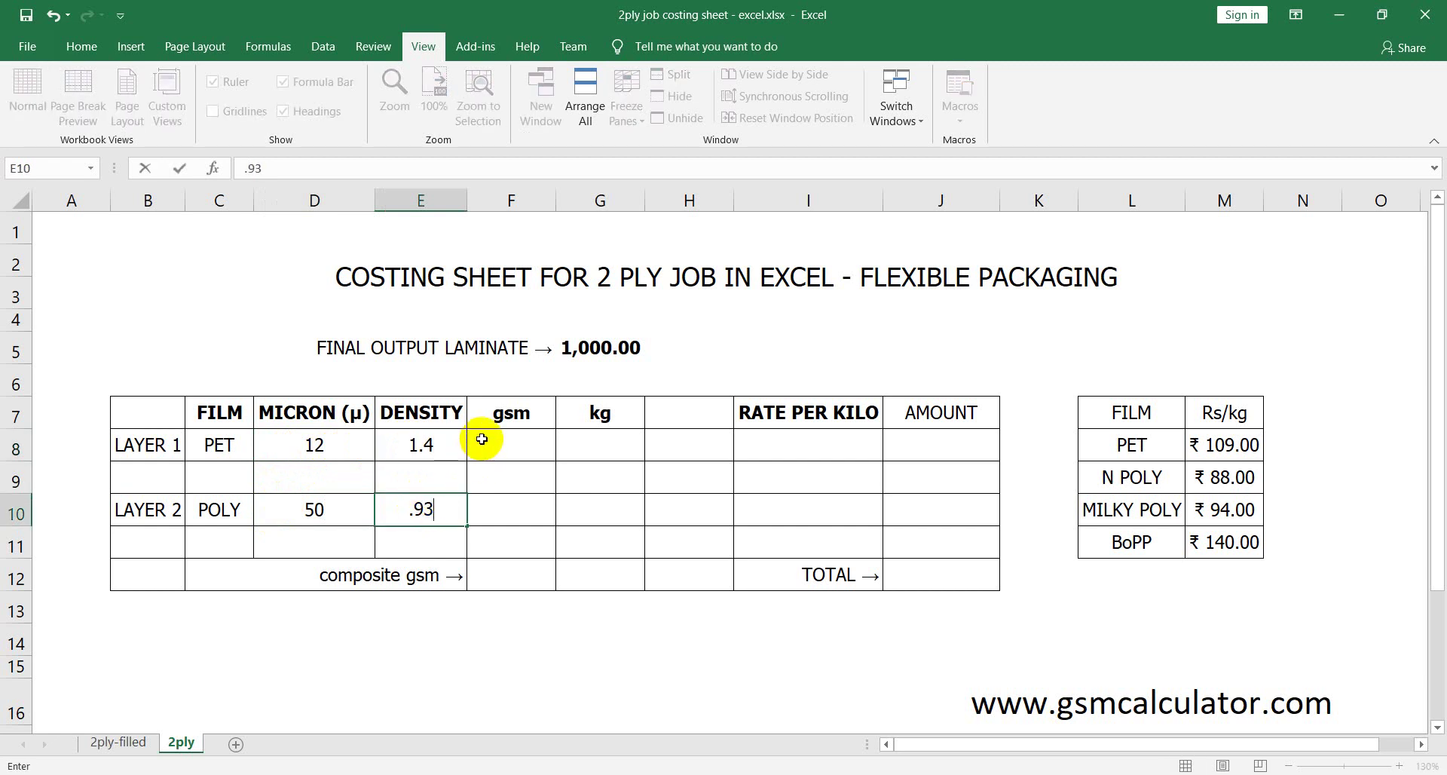
{"action": "left_click", "coordinate": [482, 439]}
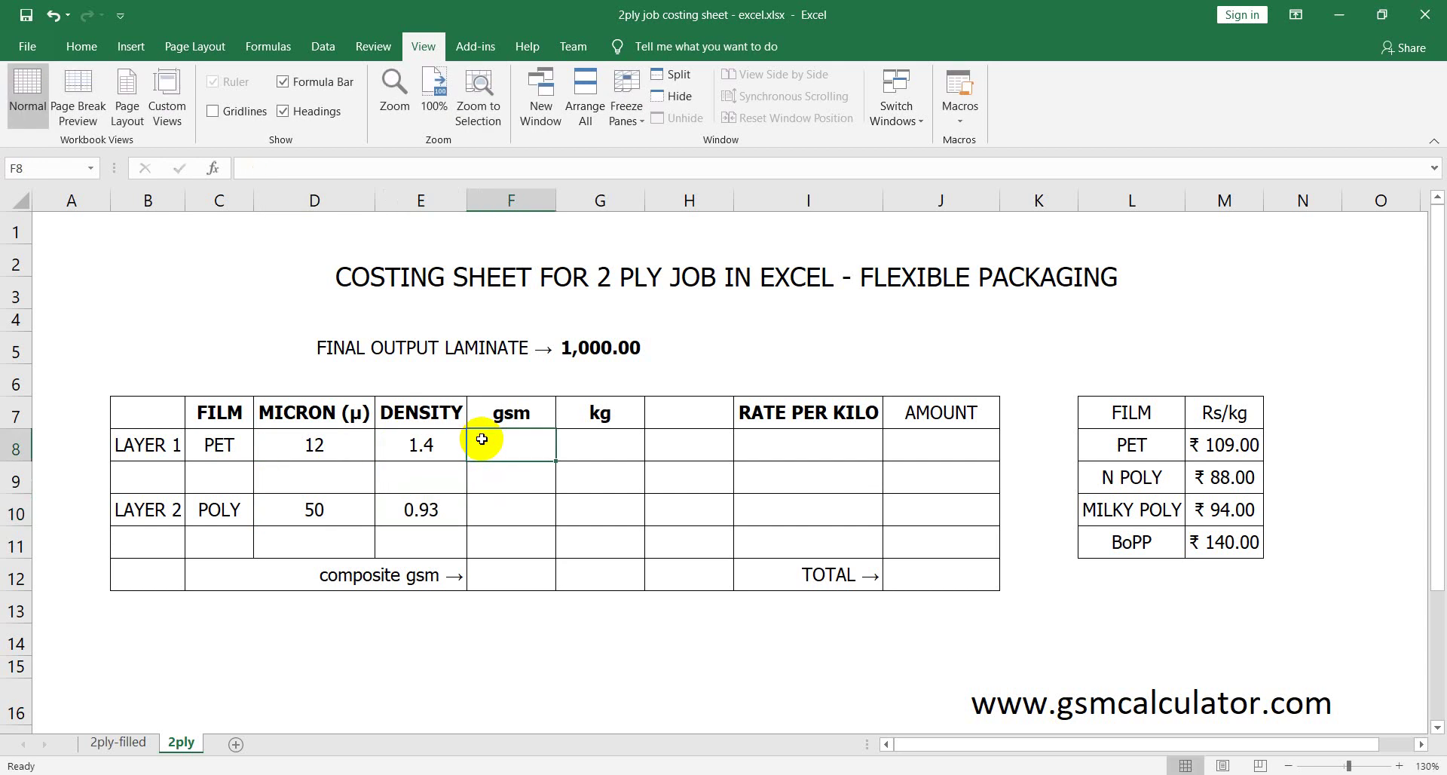
Calculate layer 1 gsm as micron times density (=D8*E8), giving 16.80
{"action": "type", "text": "="}
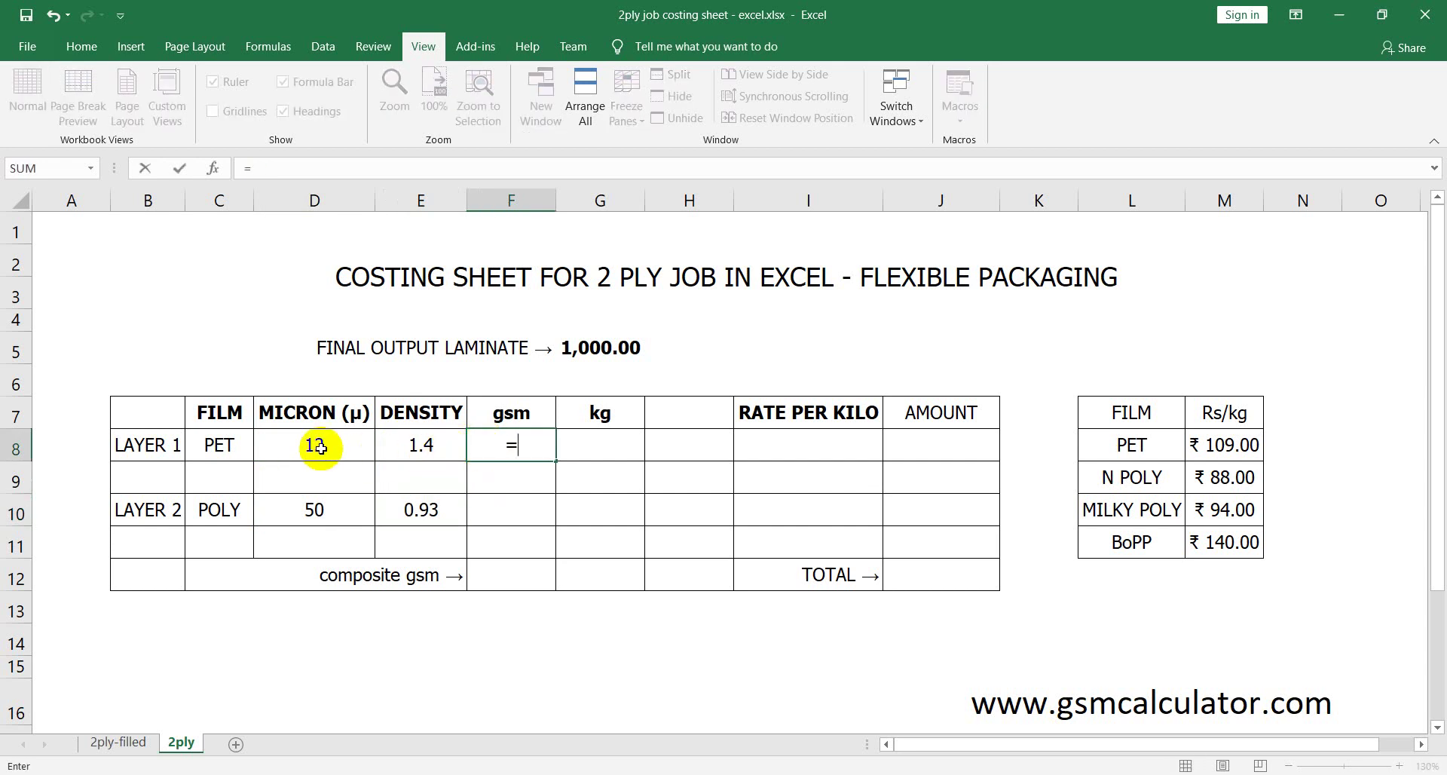
{"action": "left_click", "coordinate": [321, 448]}
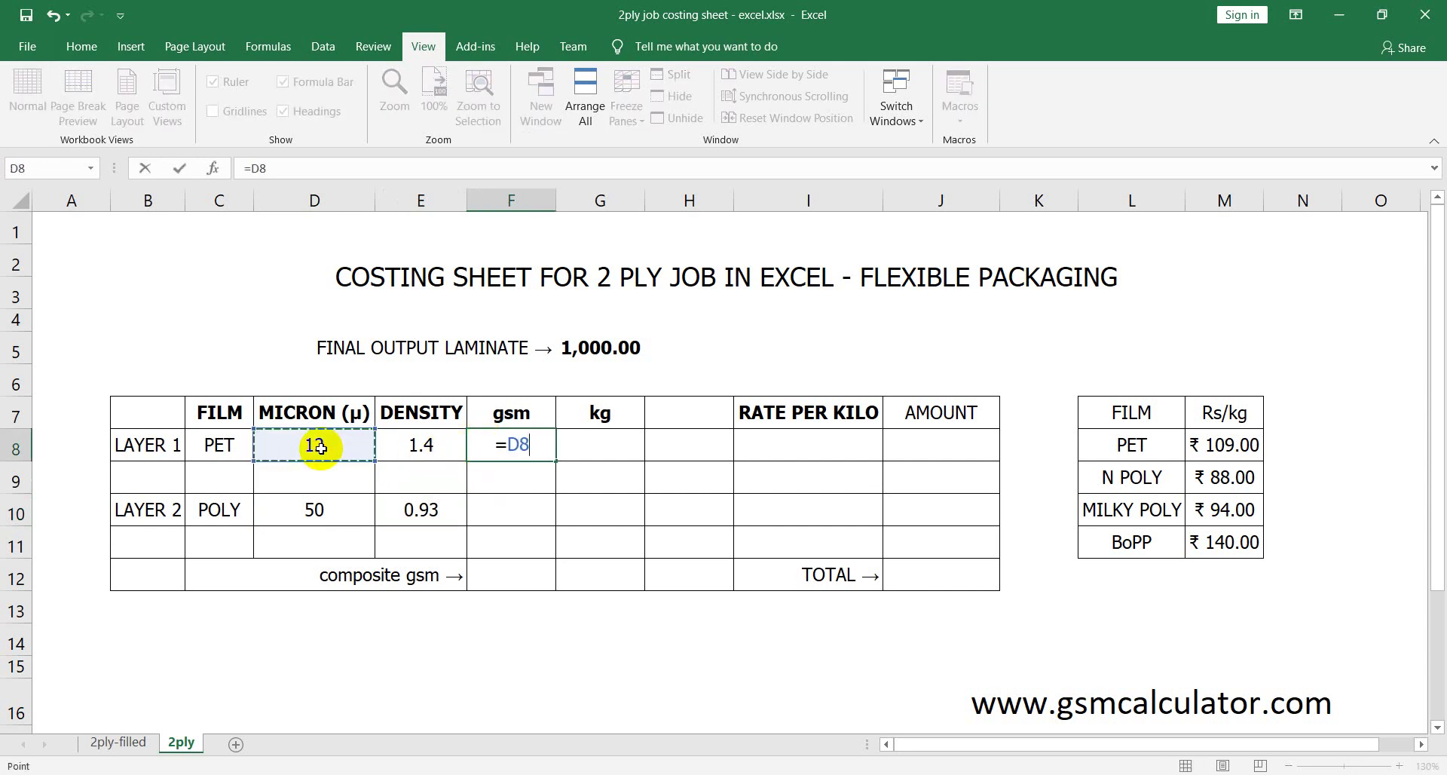
{"action": "type", "text": "*"}
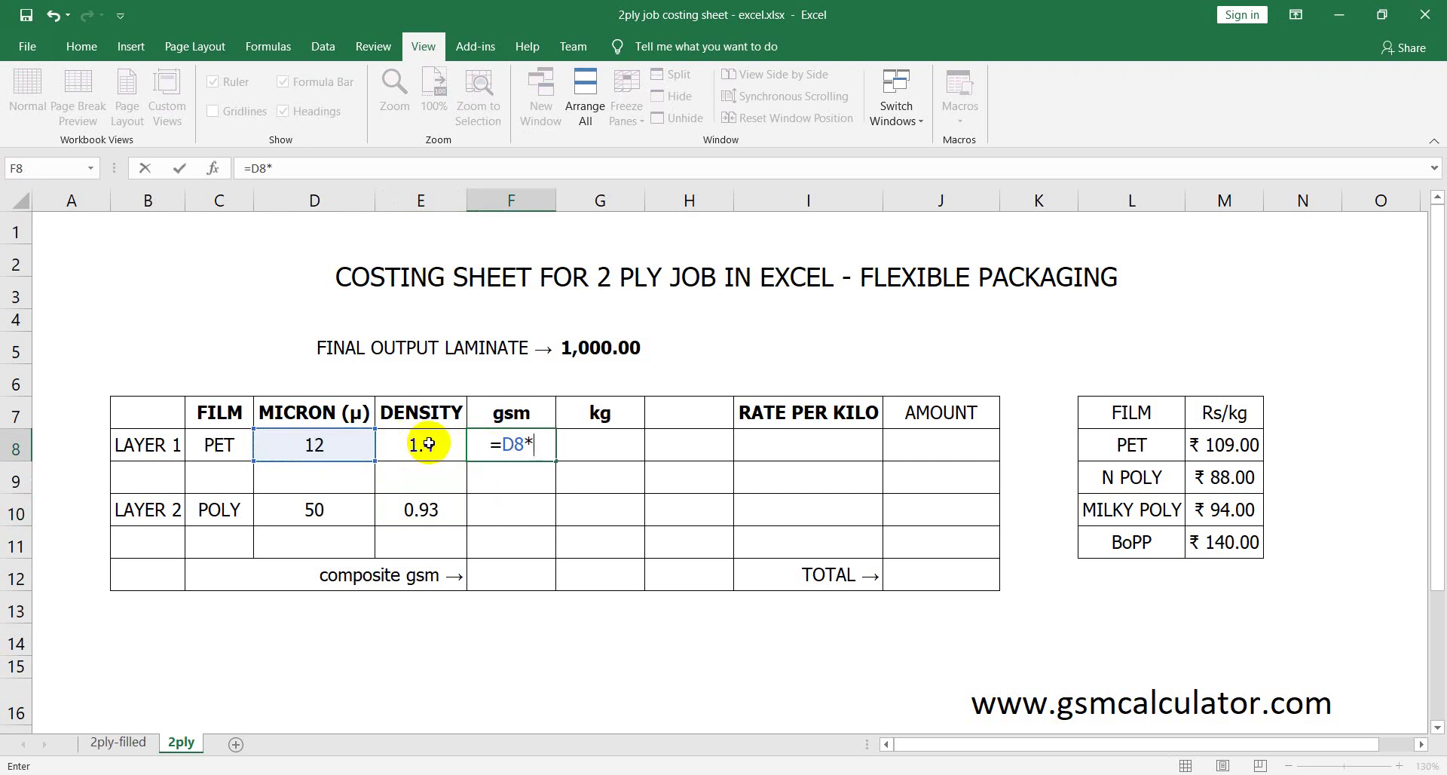
{"action": "left_click", "coordinate": [427, 444]}
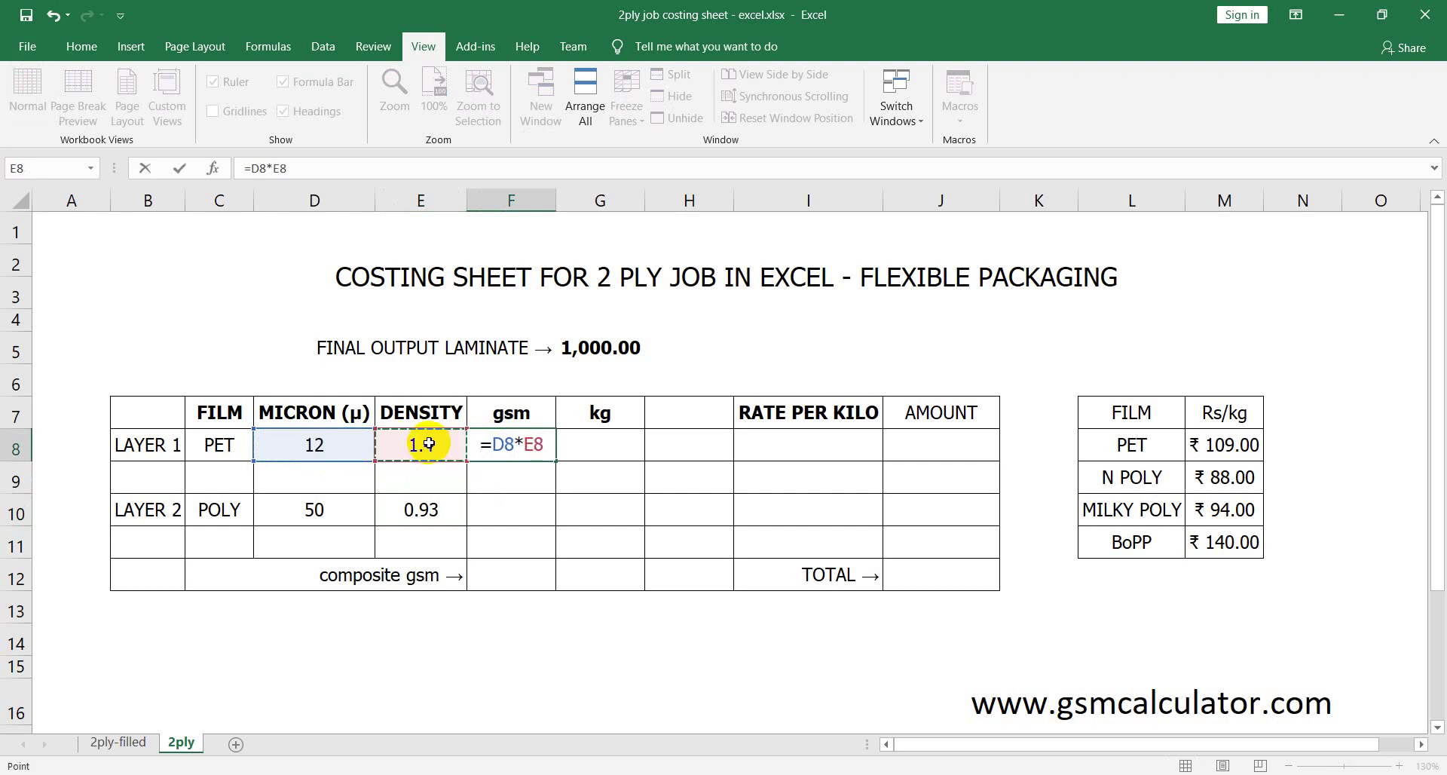
{"action": "key", "text": "Return"}
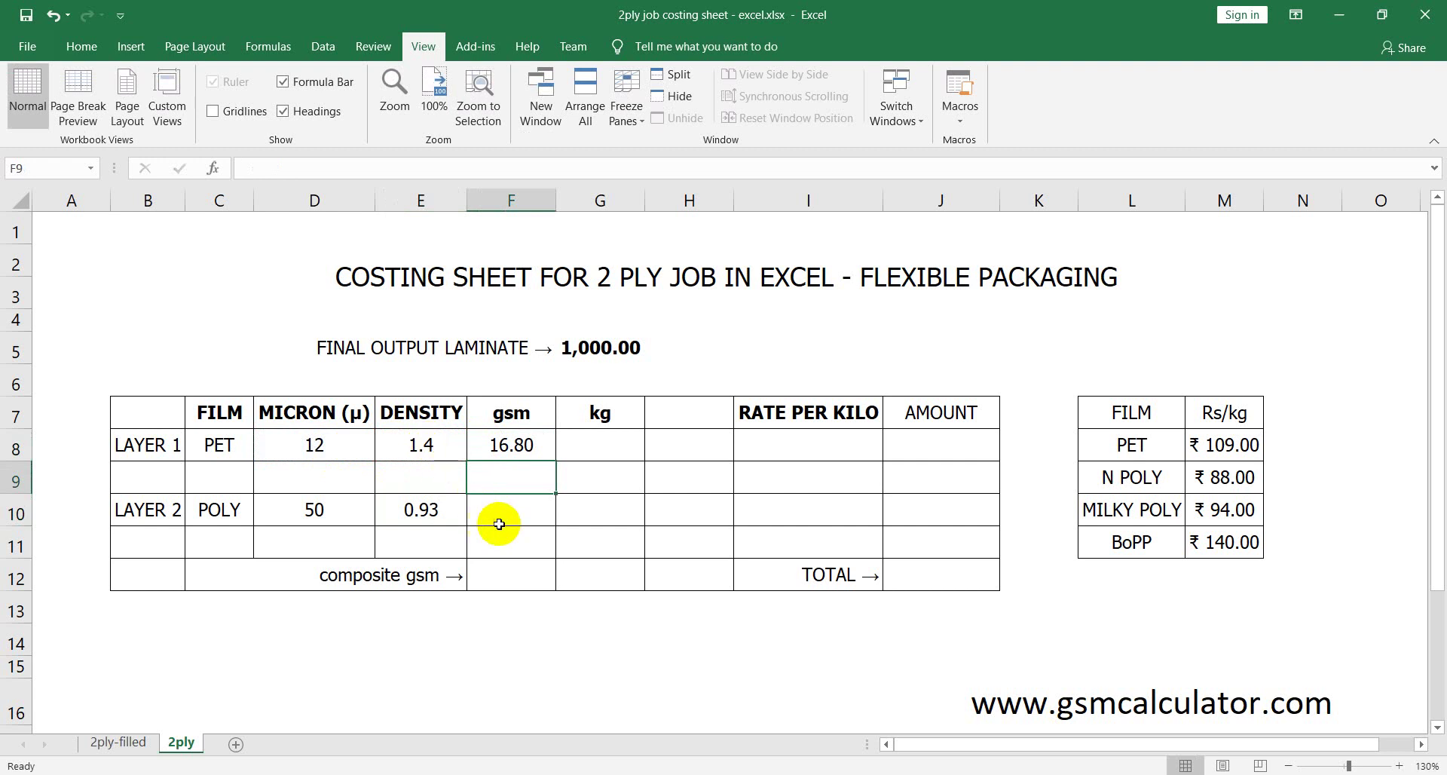
Calculate layer 2 gsm in F10 as =D10*E10, giving 46.50
{"action": "left_click", "coordinate": [499, 524]}
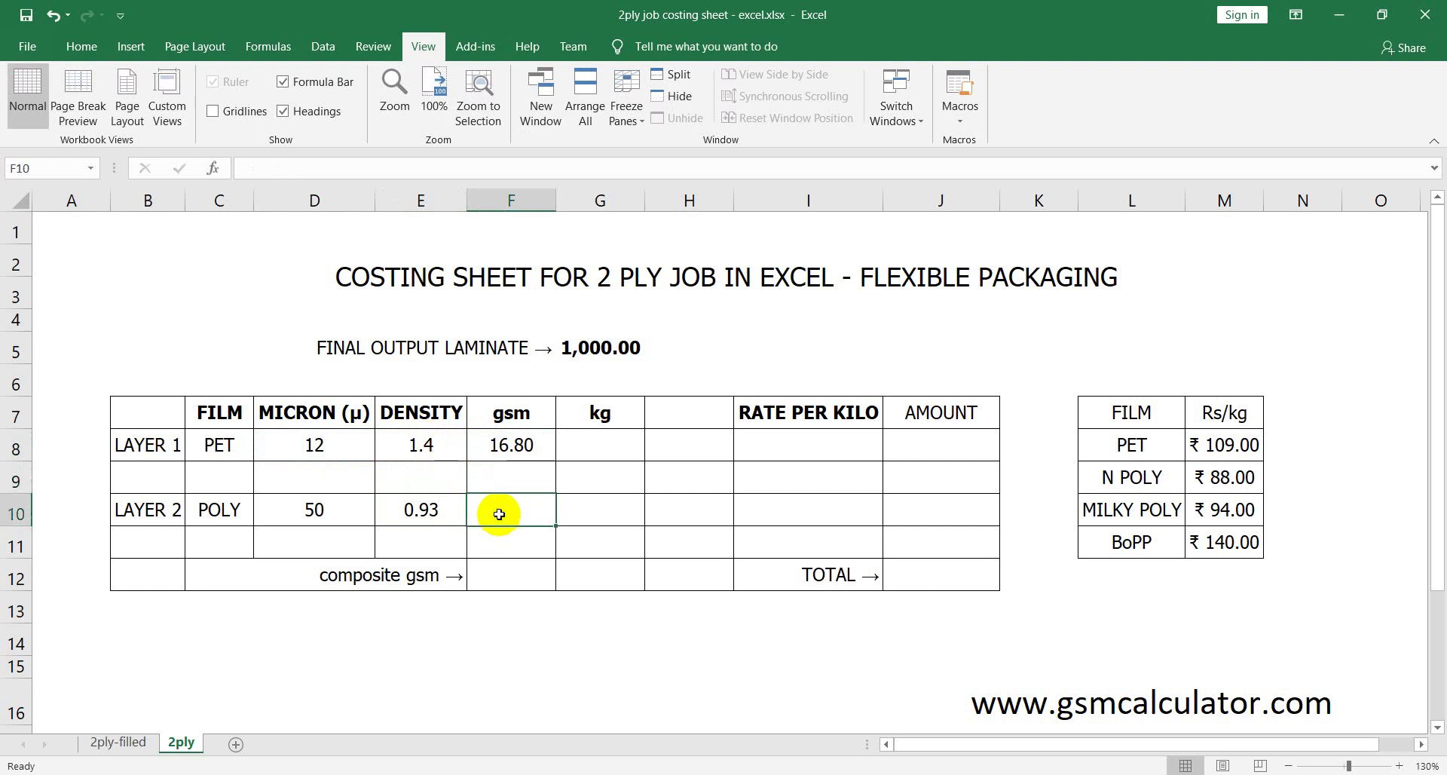
{"action": "type", "text": "="}
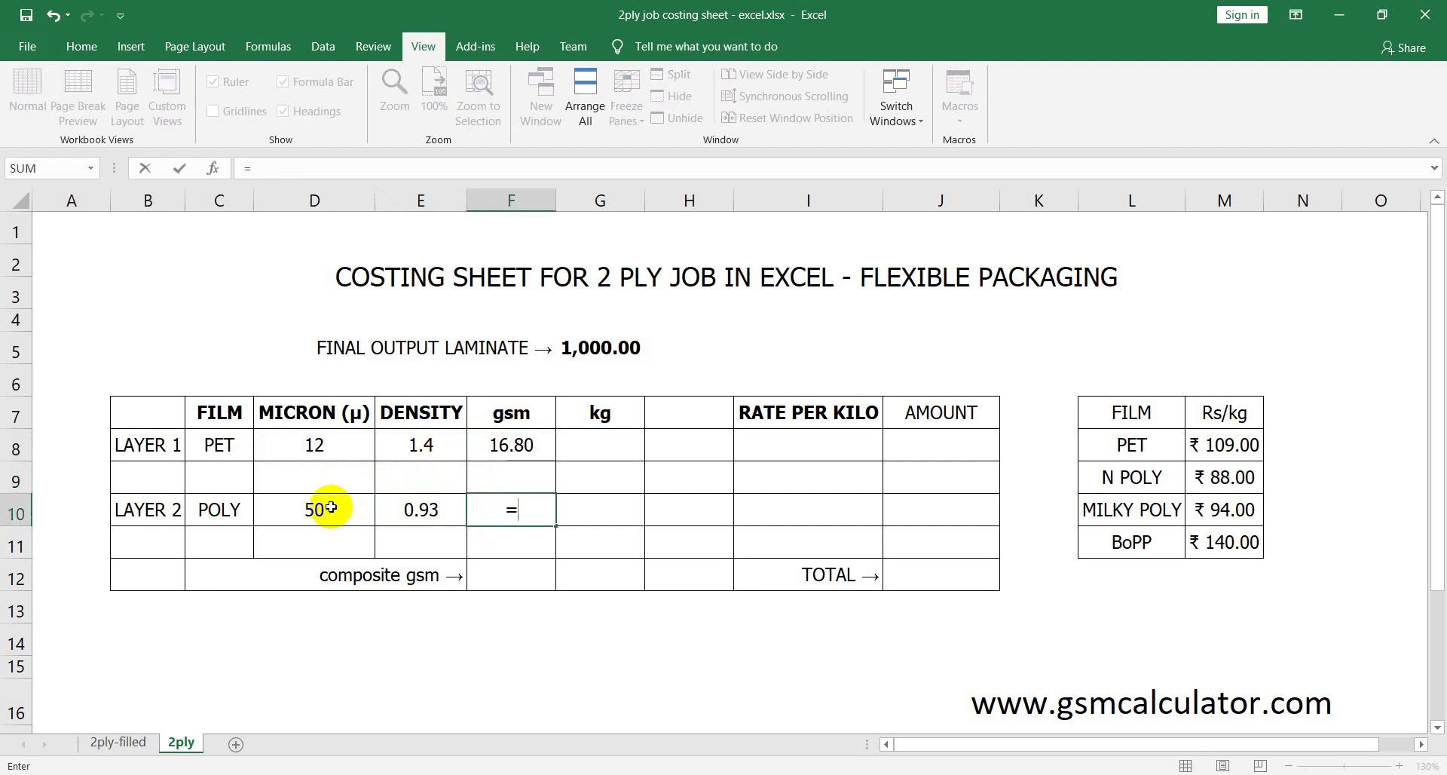
{"action": "left_click", "coordinate": [331, 507]}
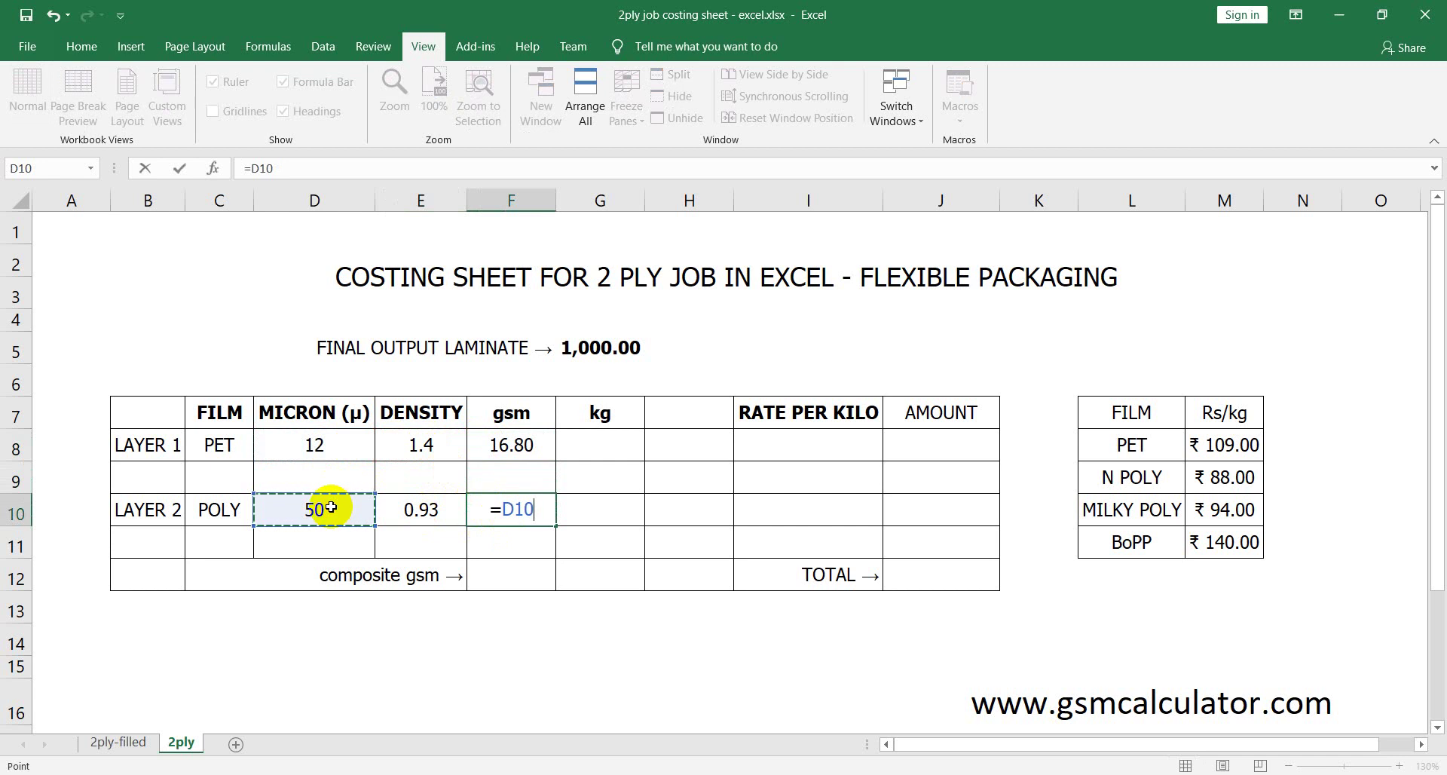
{"action": "type", "text": "*"}
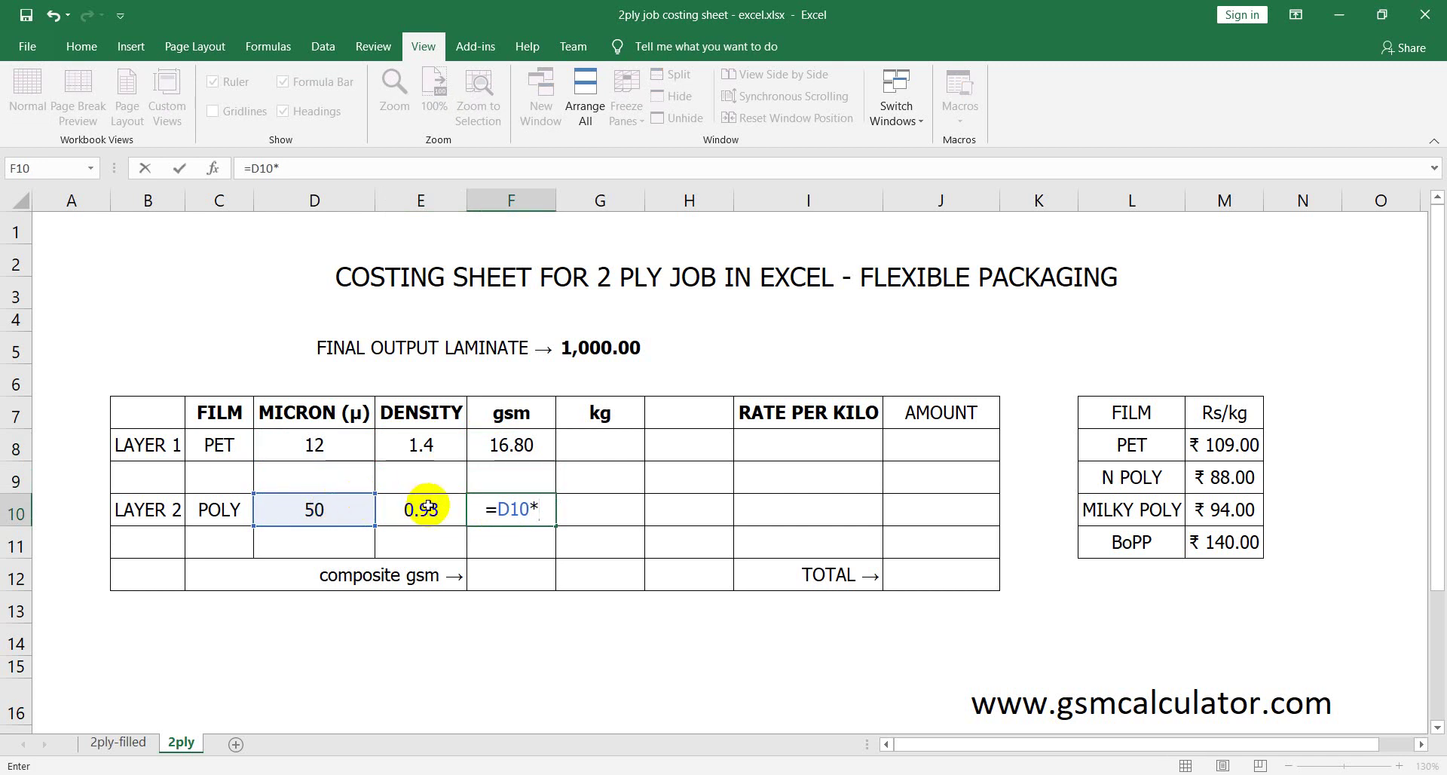
{"action": "left_click", "coordinate": [427, 508]}
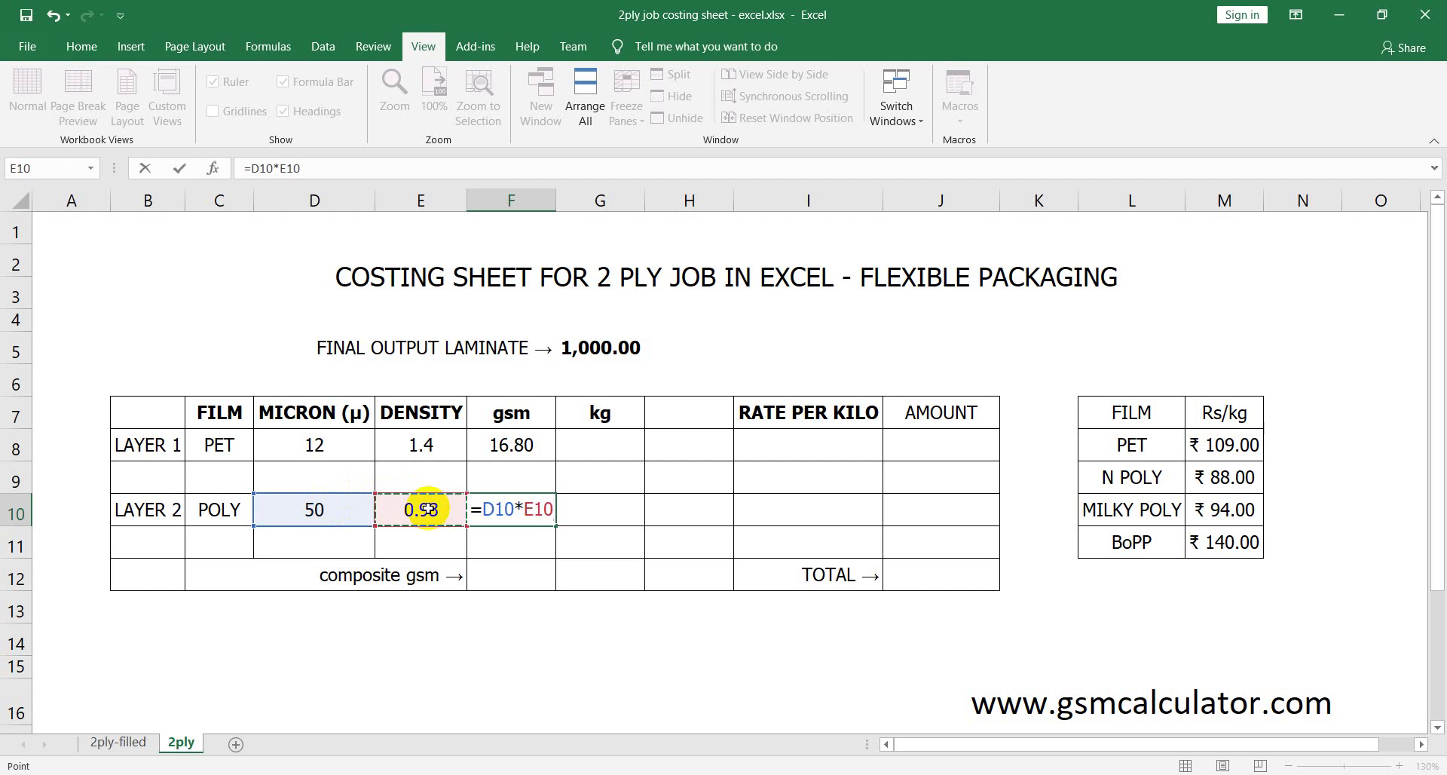
{"action": "key", "text": "Return"}
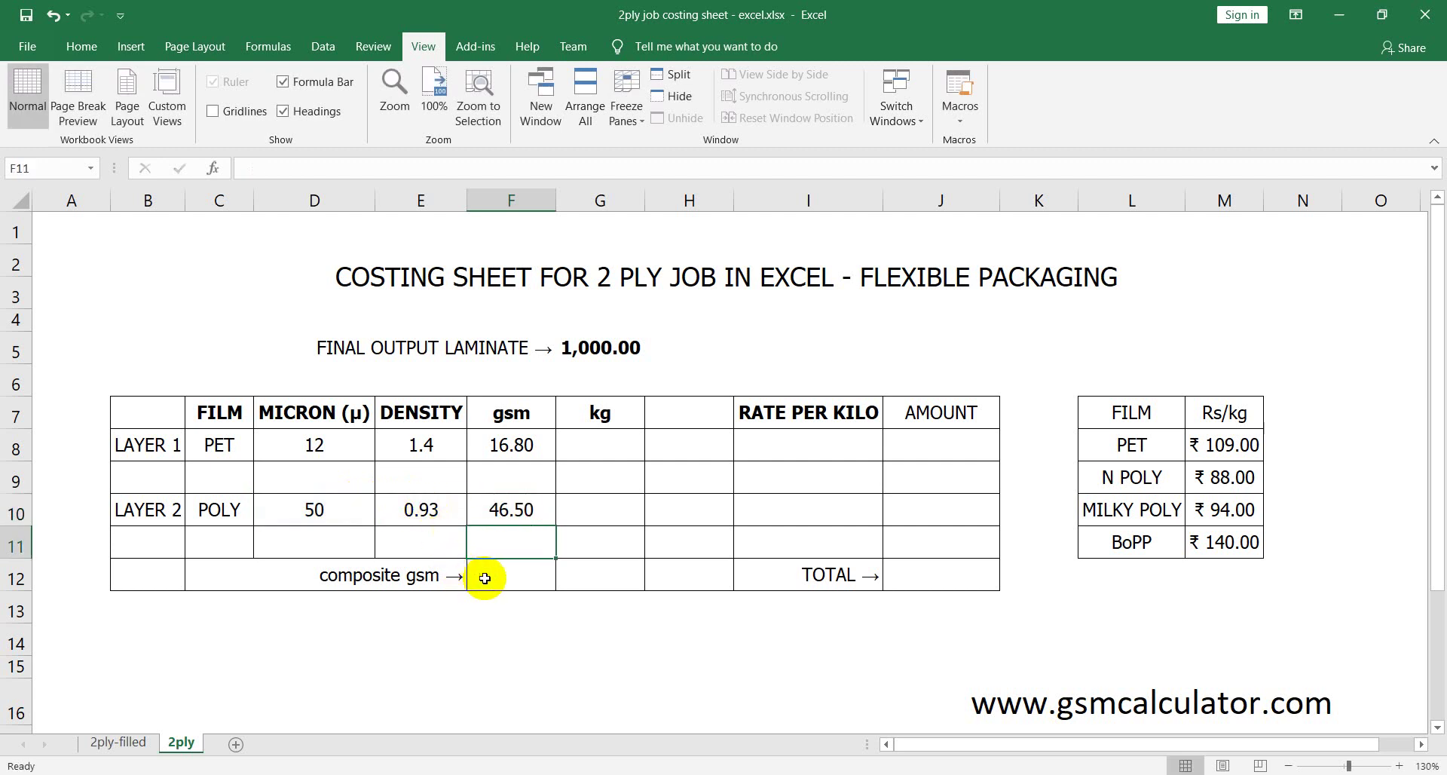
Enter =F8+F10 in F12 for a composite gsm of 63.30
{"action": "left_click", "coordinate": [484, 578]}
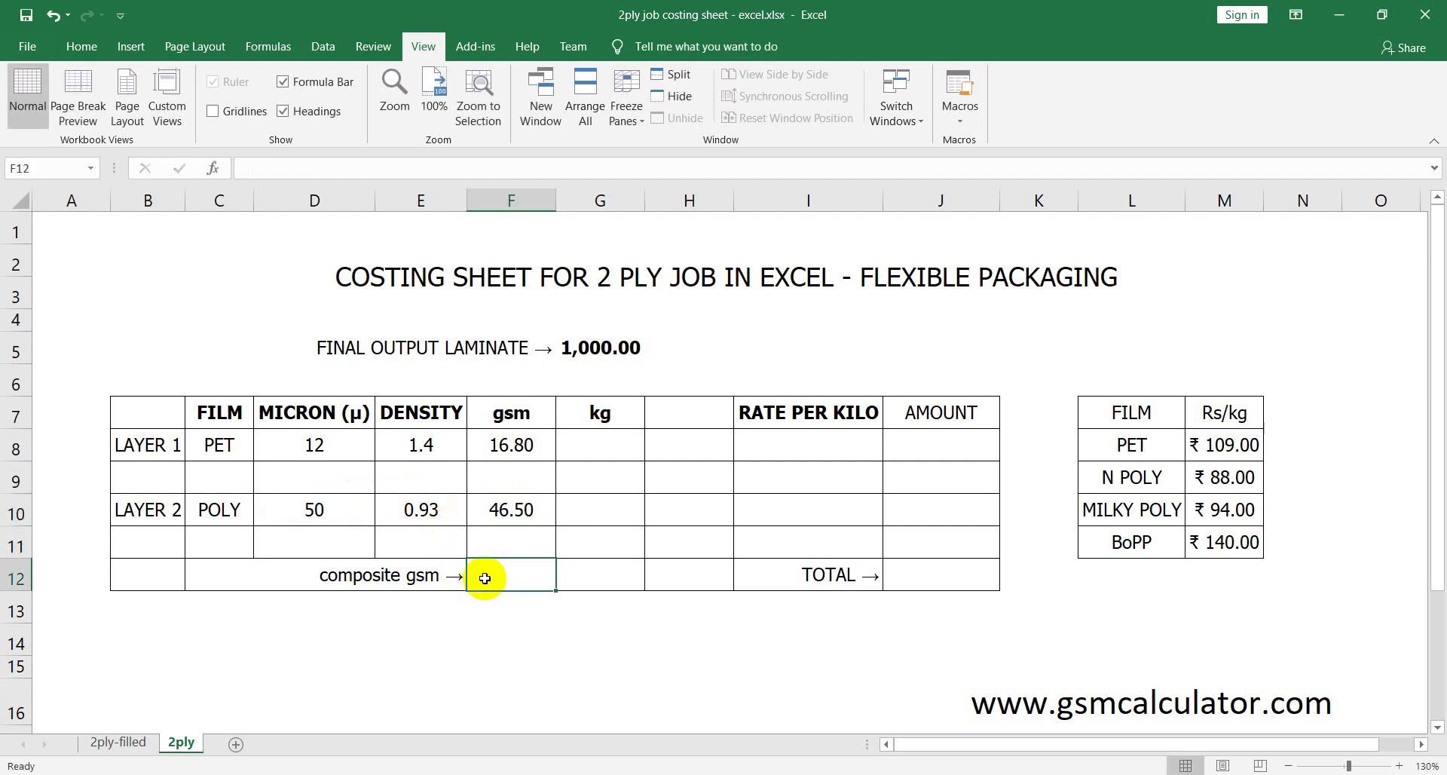
{"action": "type", "text": "="}
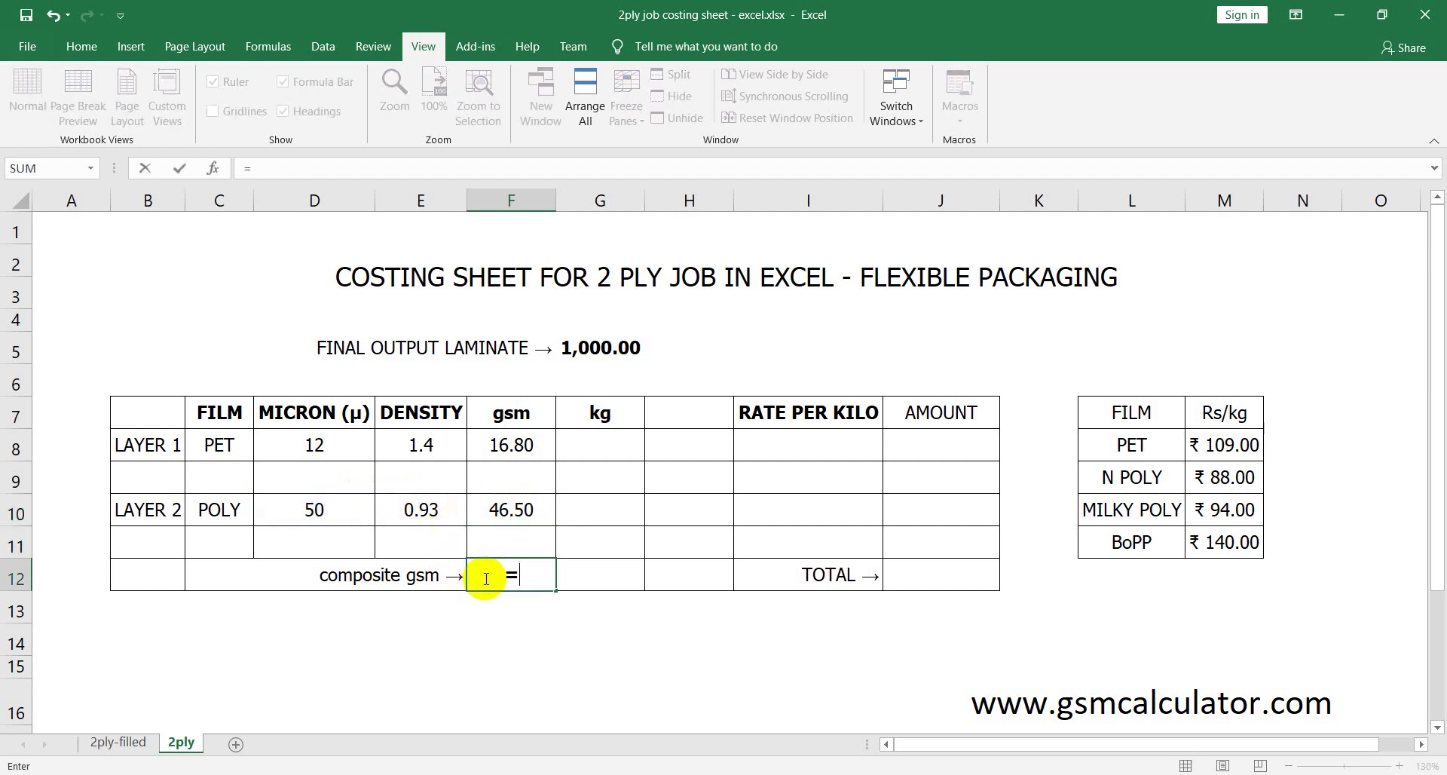
{"action": "left_click", "coordinate": [488, 447]}
{"action": "type", "text": "+"}
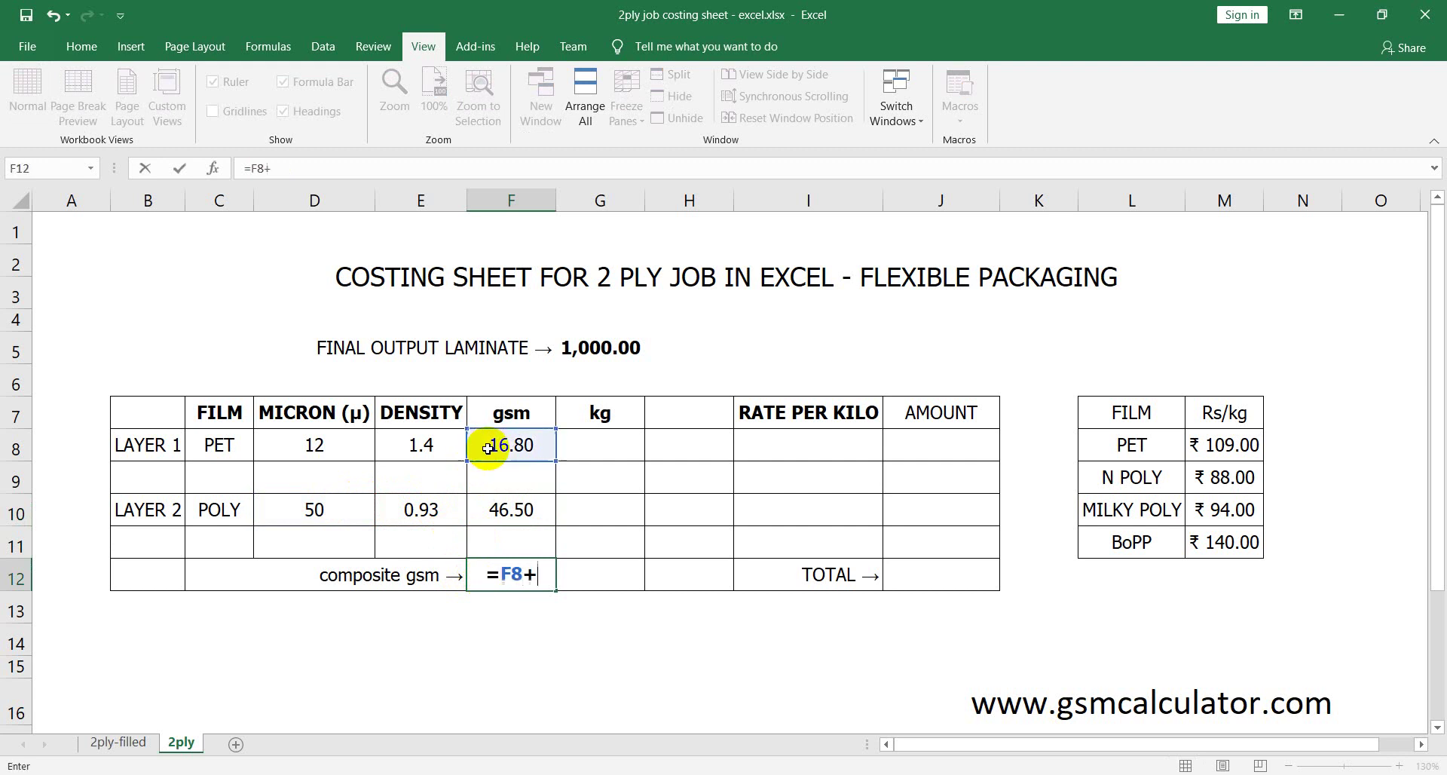
{"action": "left_click", "coordinate": [501, 511]}
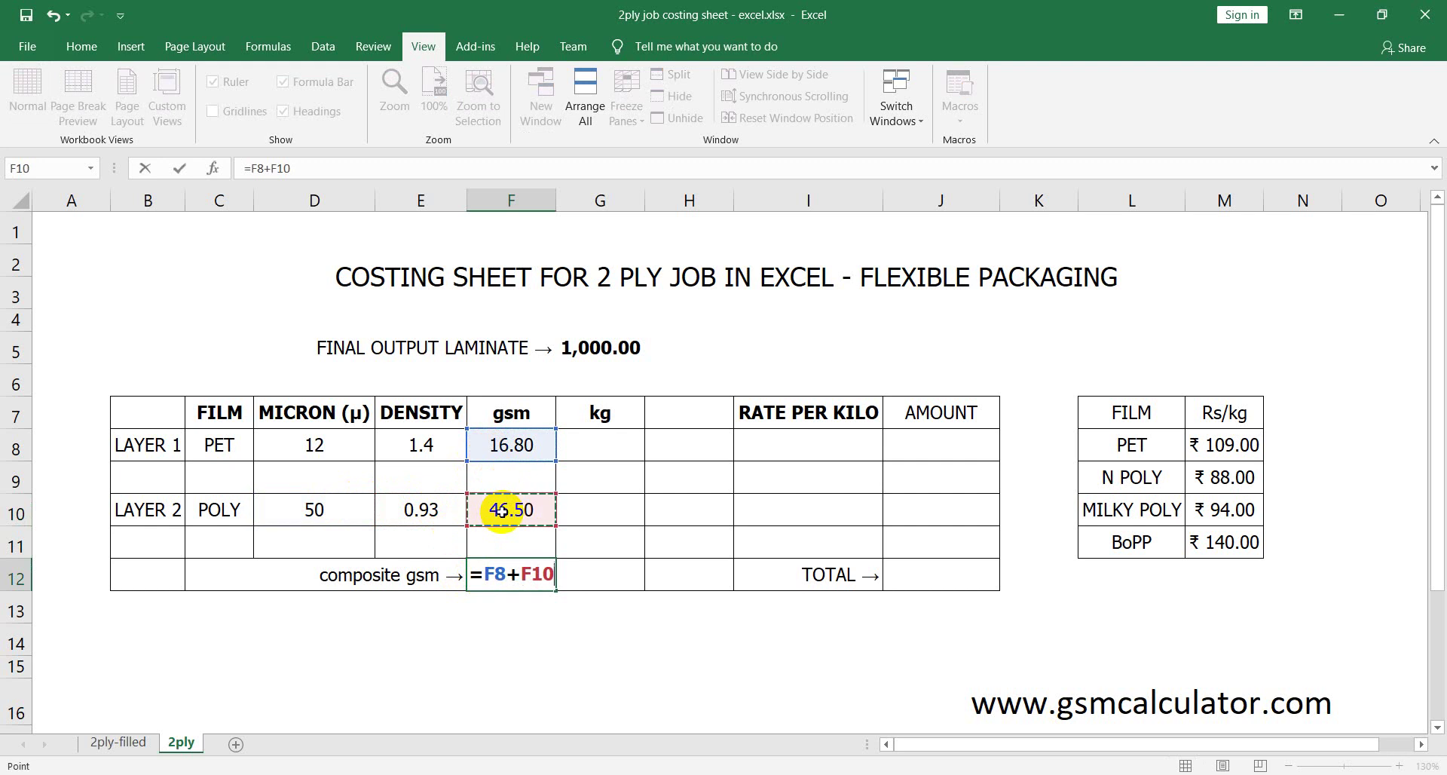
{"action": "key", "text": "Return"}
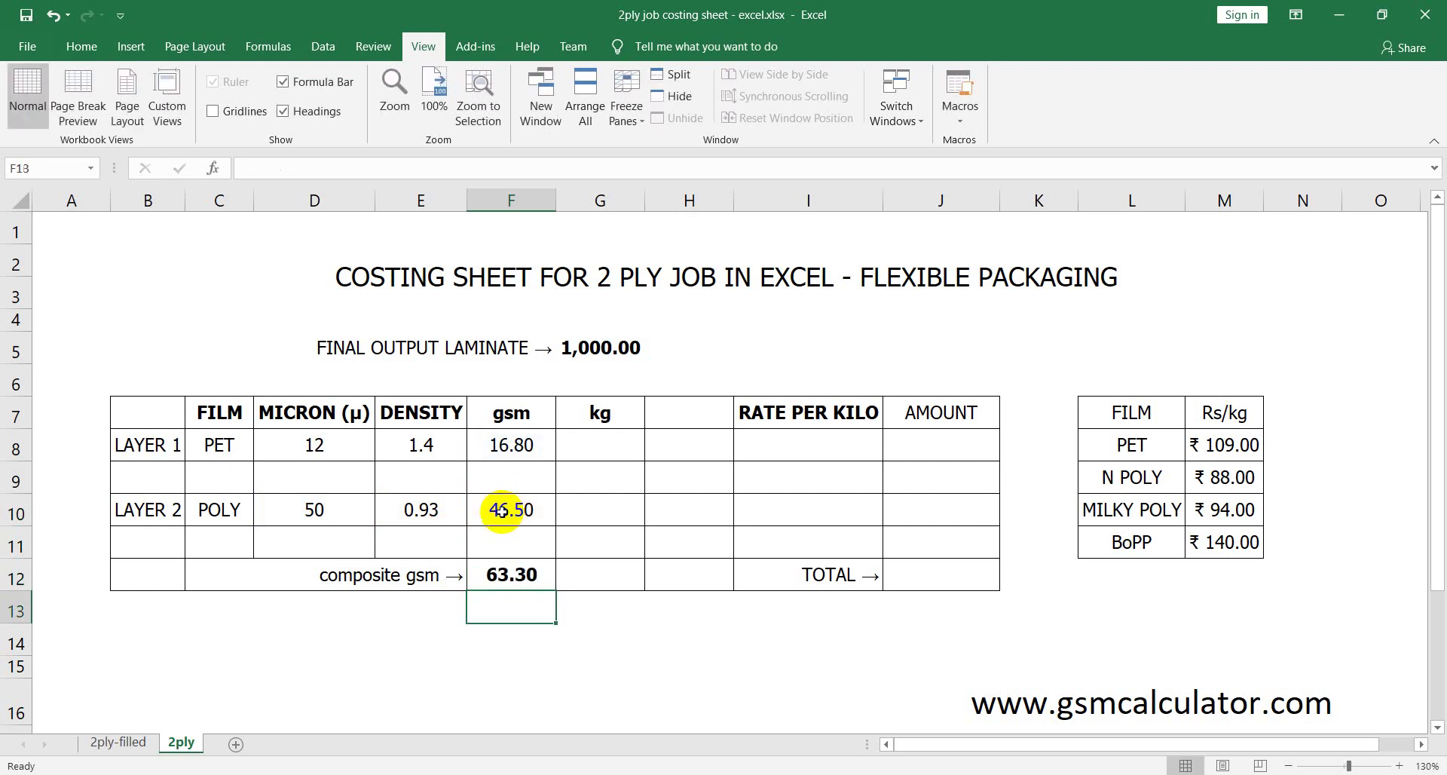
{"action": "left_click", "coordinate": [596, 446]}
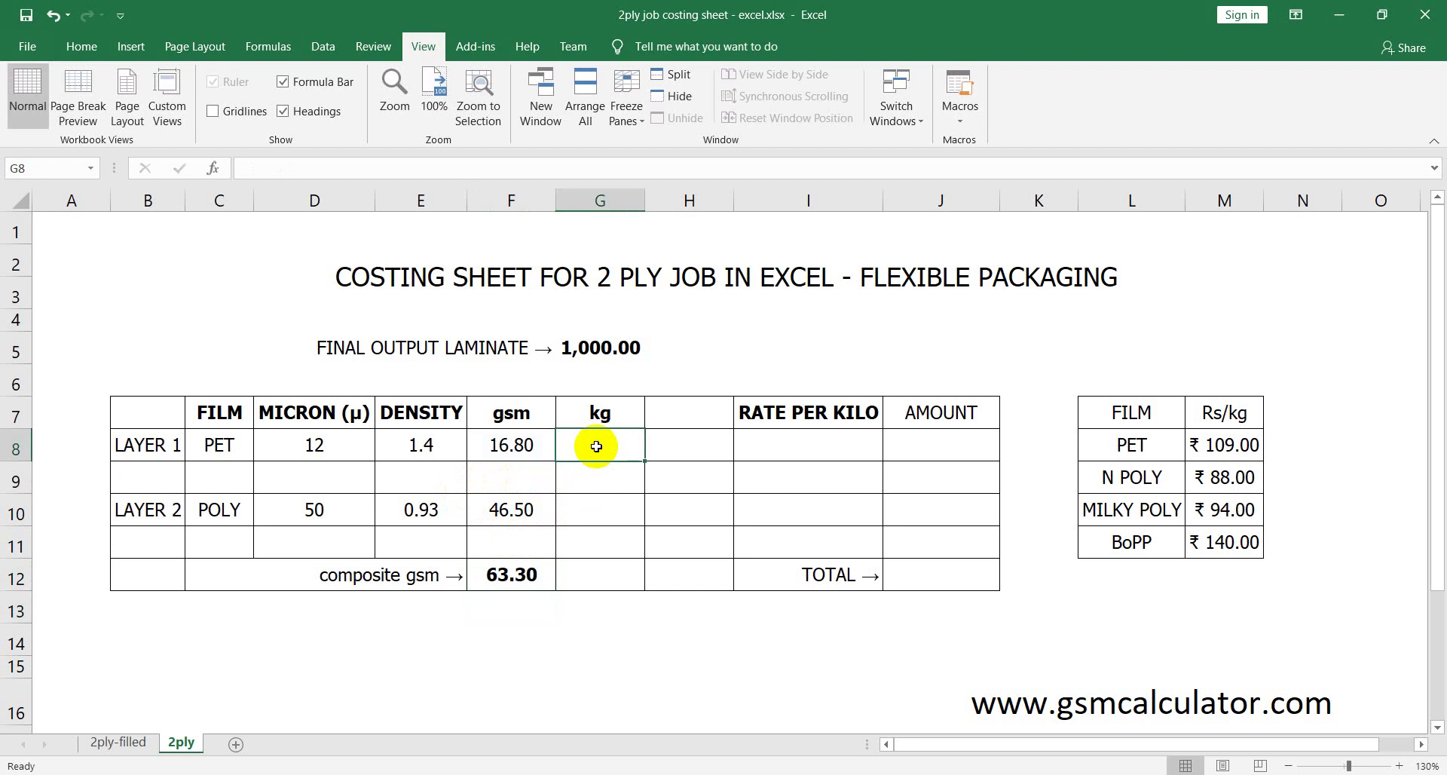
Compute layer 1 kg in G8 as =G5*F8/F12, giving 265.40
{"action": "type", "text": "="}
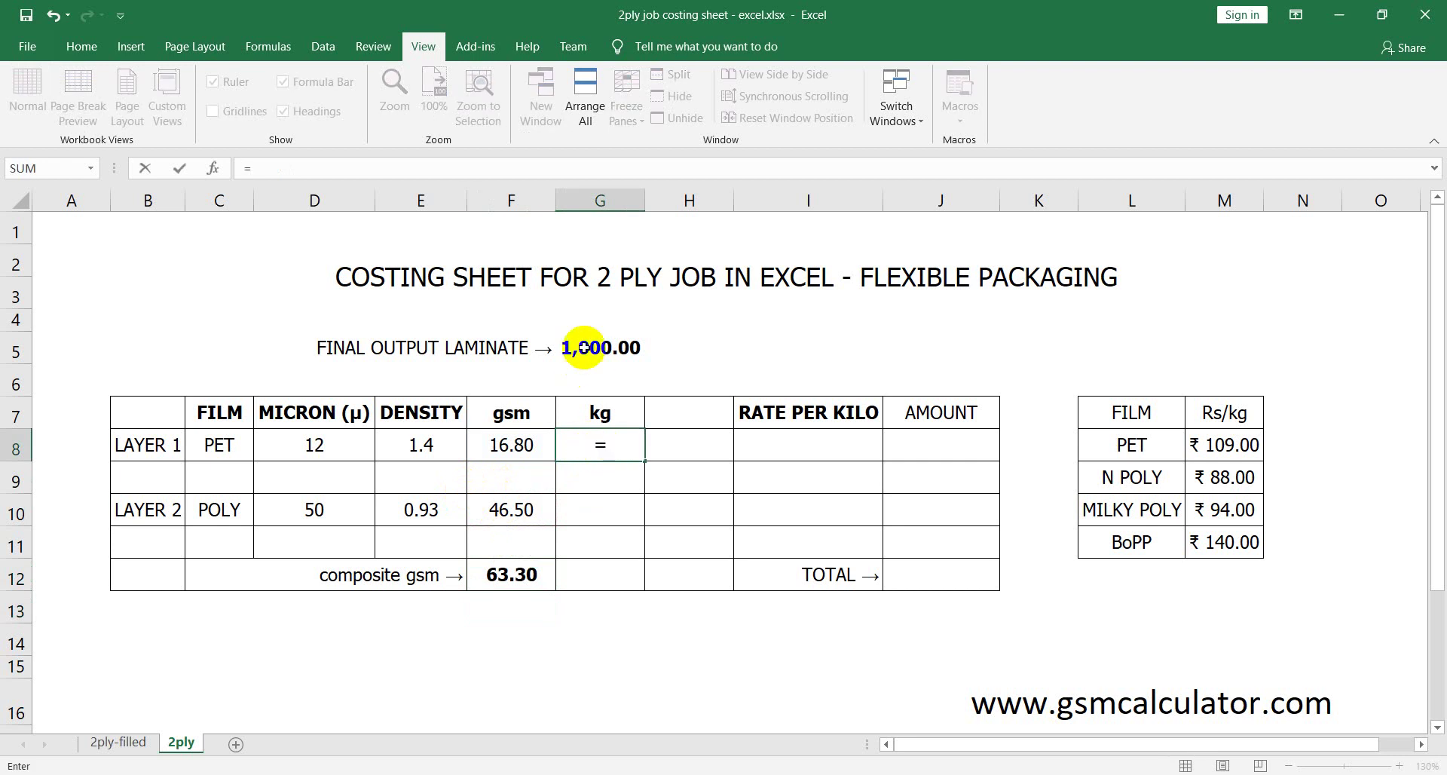
{"action": "left_click", "coordinate": [584, 347]}
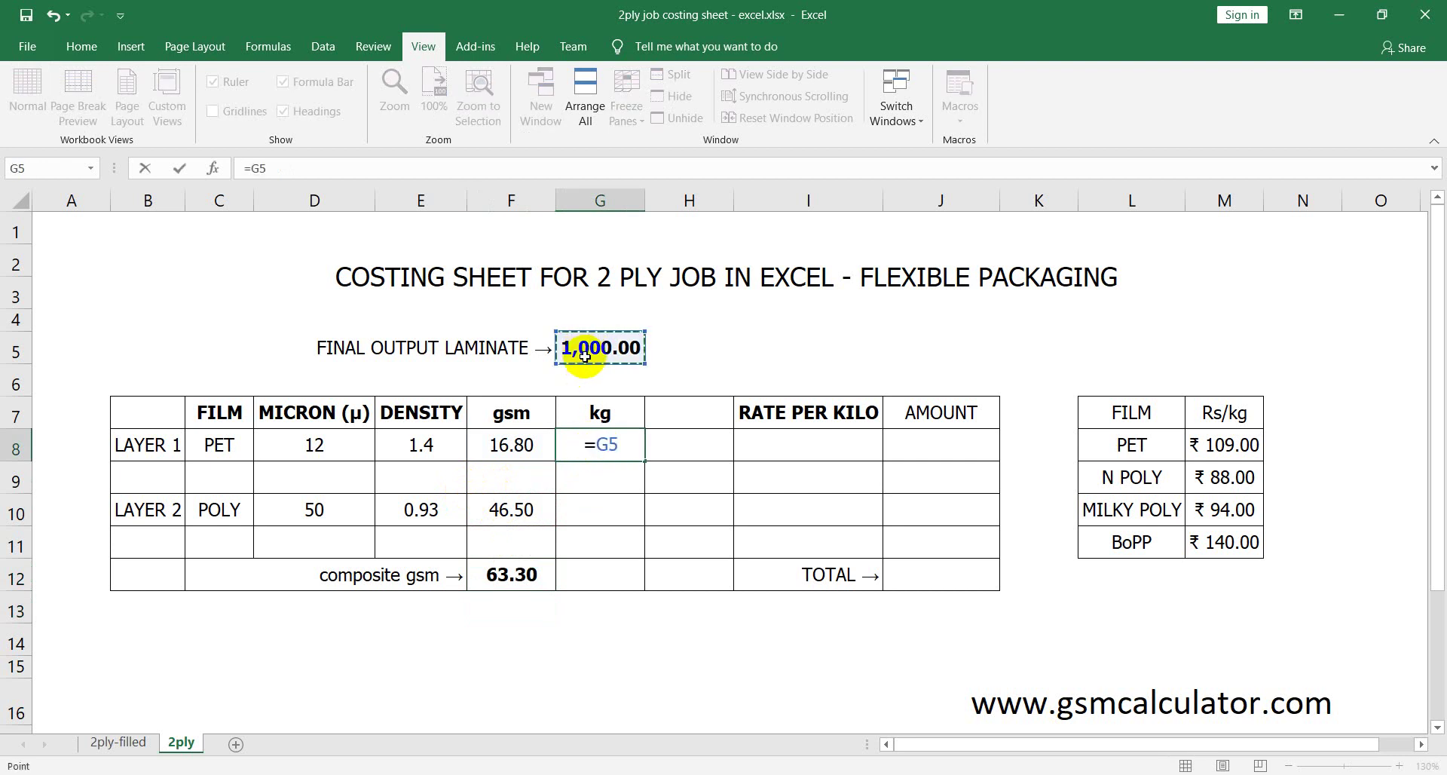
{"action": "type", "text": "*"}
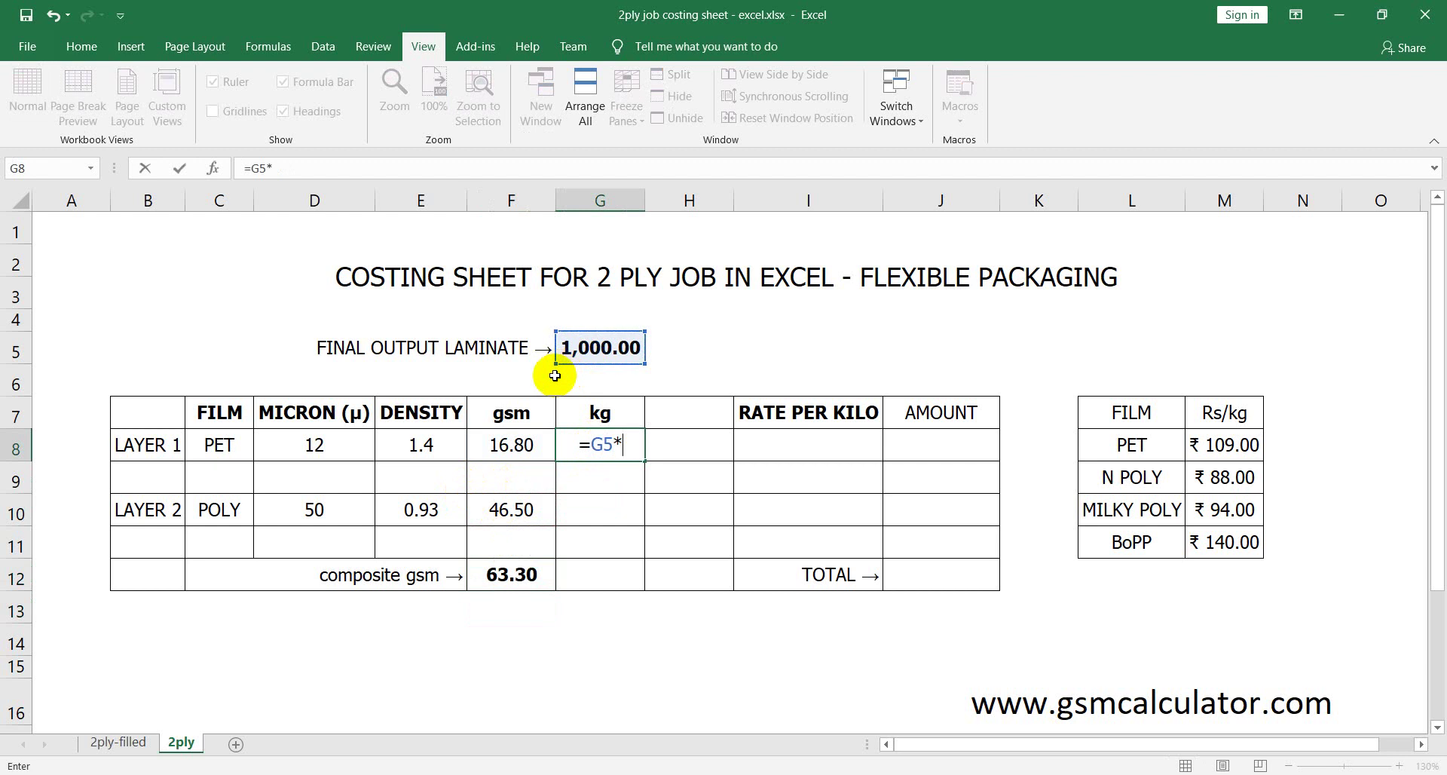
{"action": "left_click", "coordinate": [515, 443]}
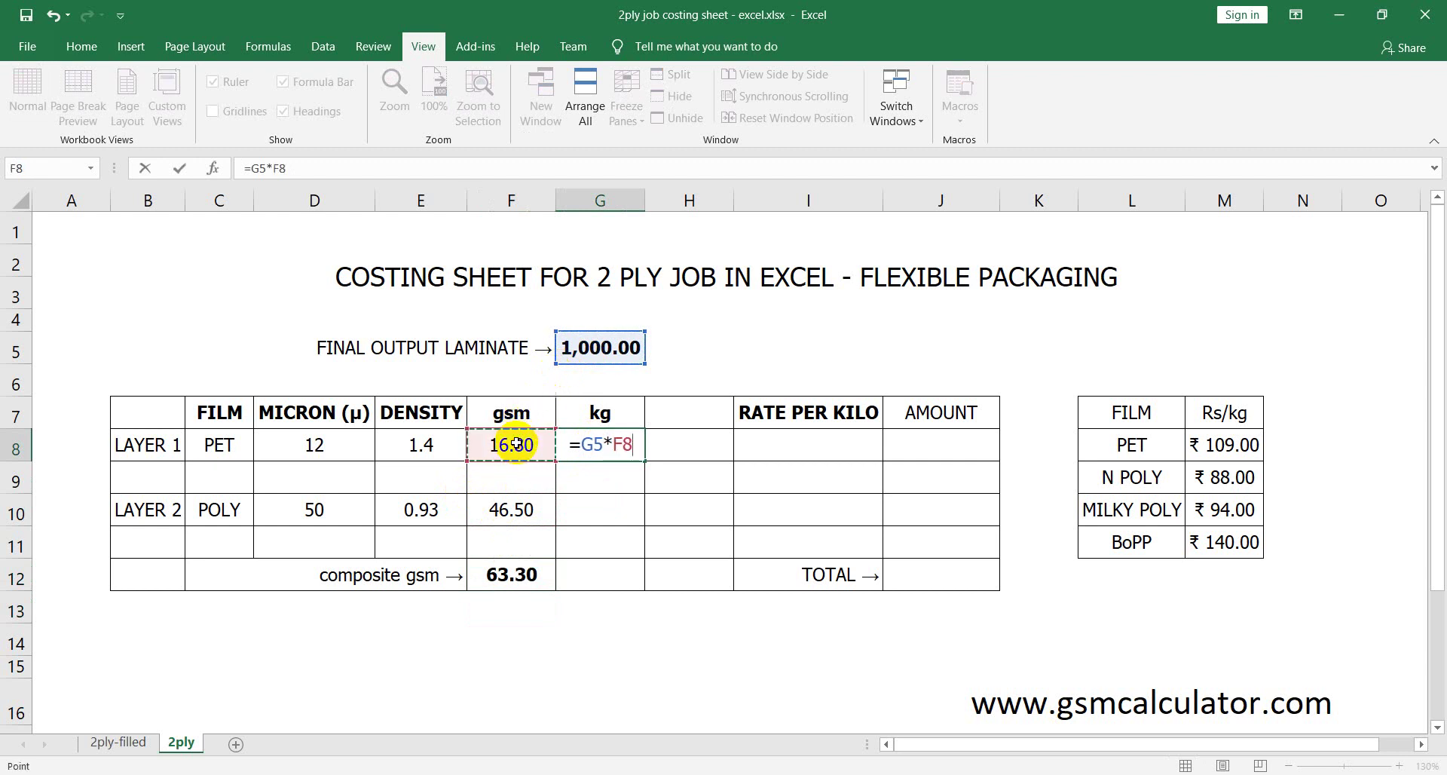
{"action": "type", "text": "/"}
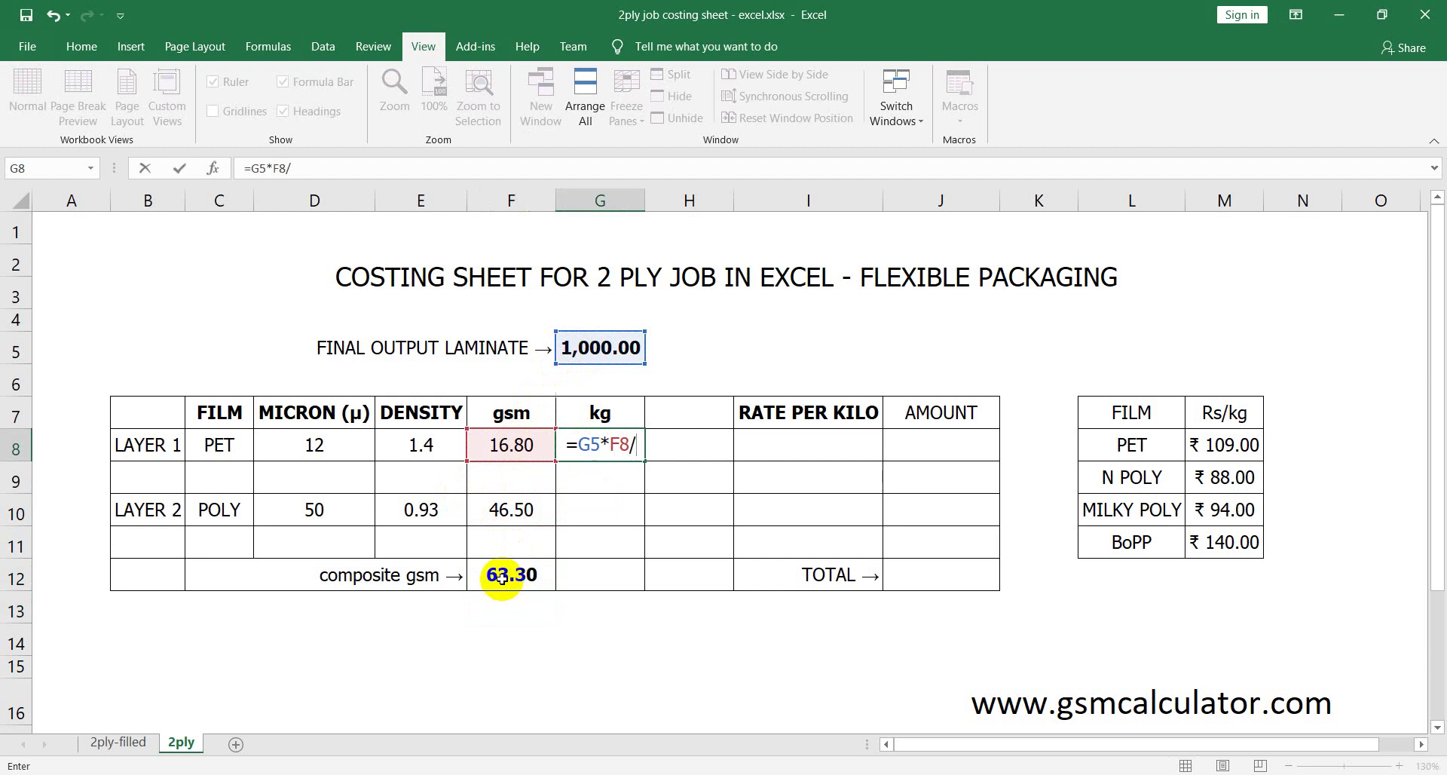
{"action": "left_click", "coordinate": [501, 576]}
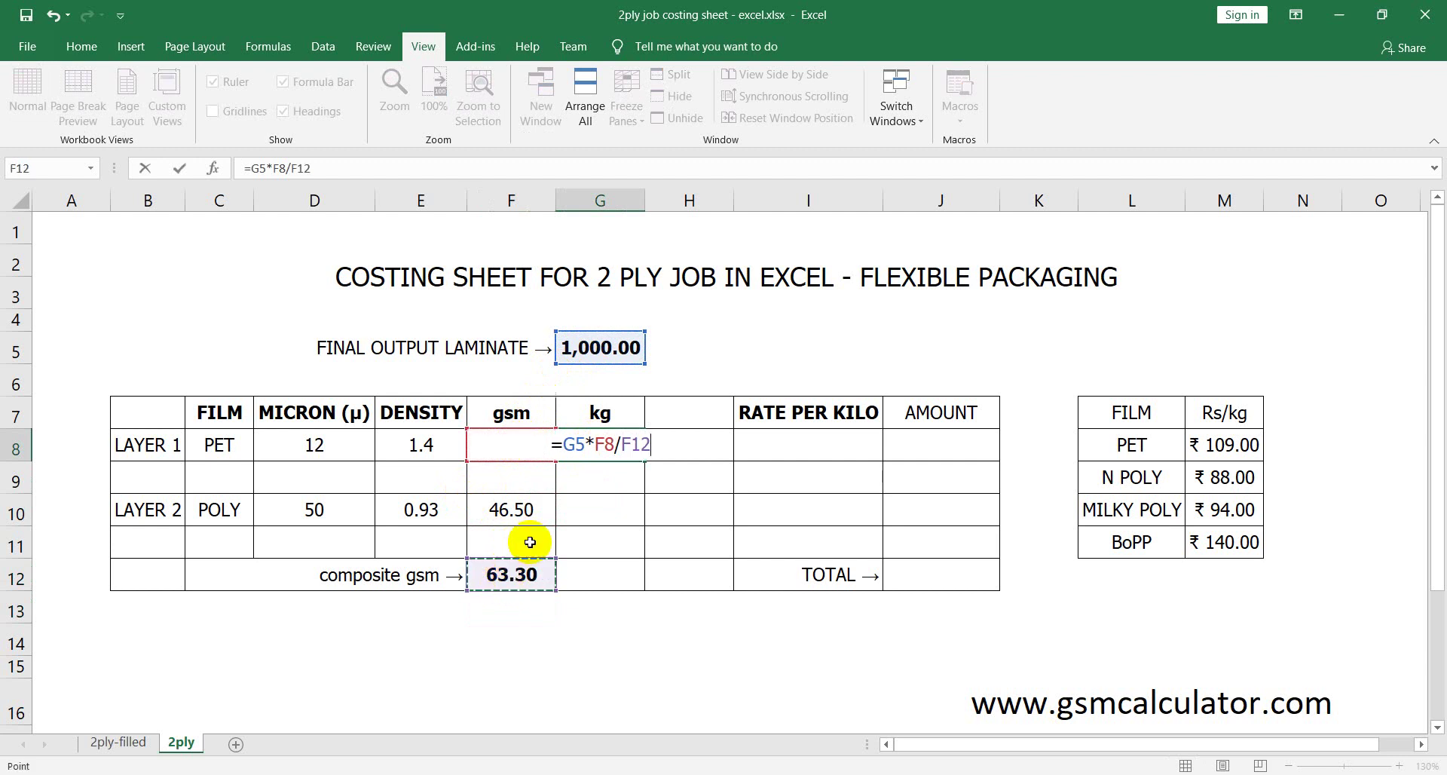
{"action": "key", "text": "Return"}
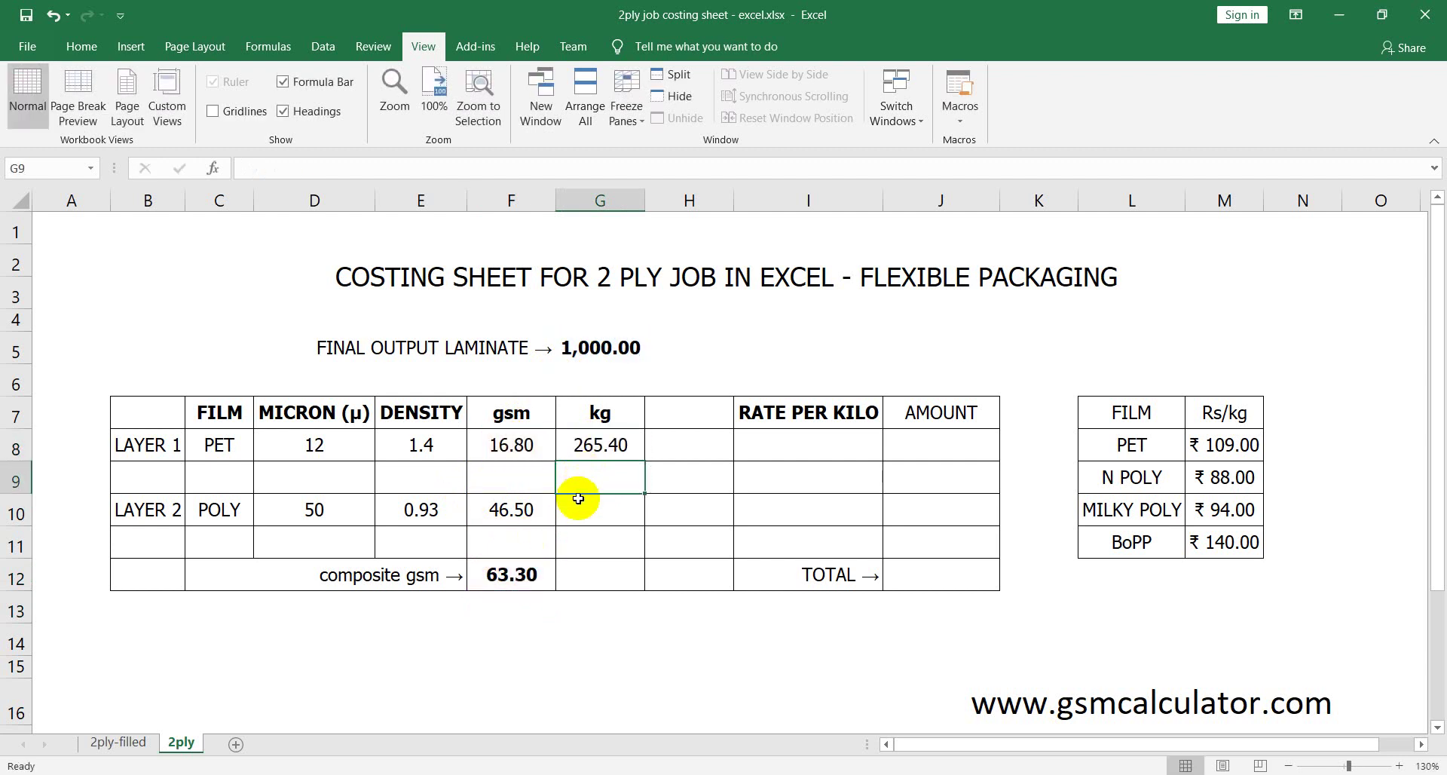
Compute layer 2 kg in G10 as =G5*F10/F12, giving 734.60
{"action": "left_click", "coordinate": [577, 509]}
{"action": "type", "text": "="}
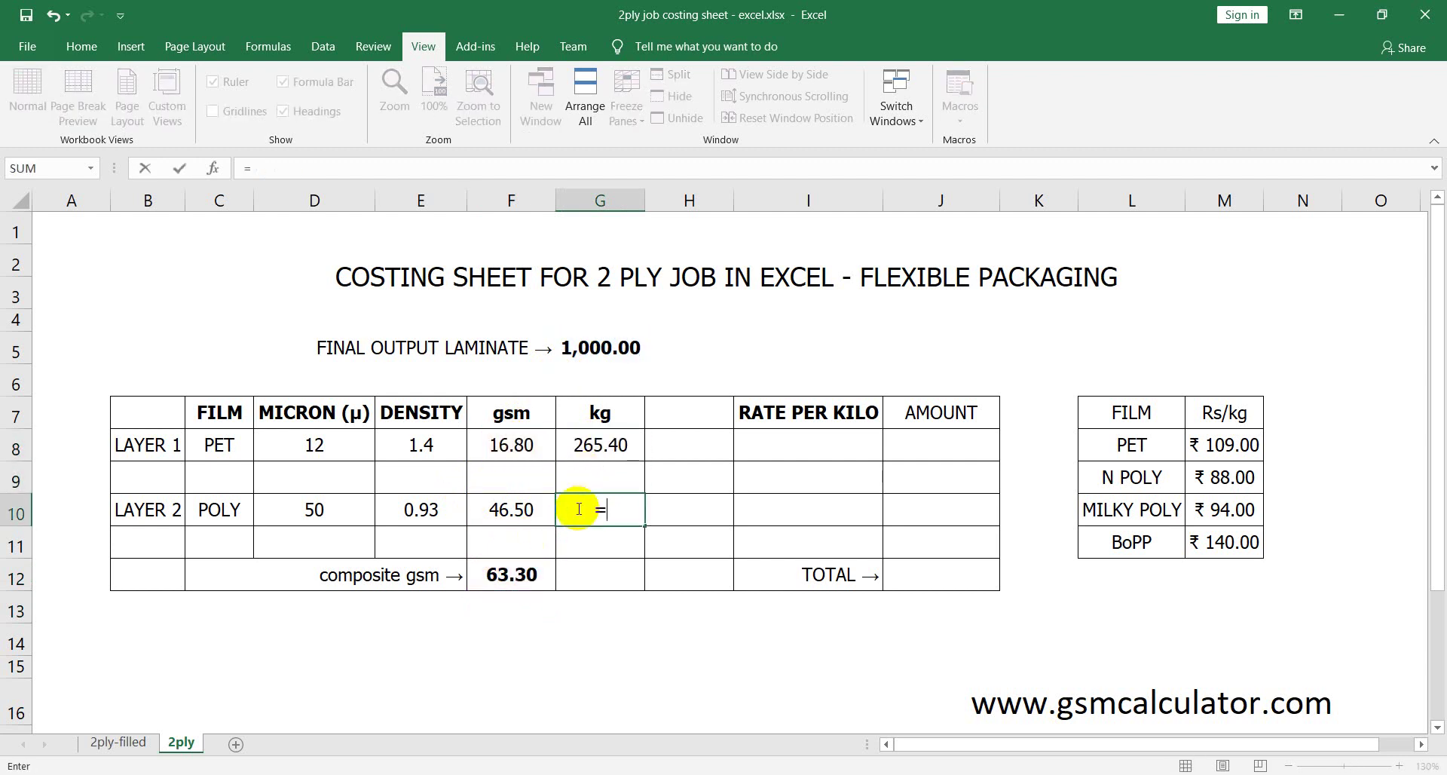
{"action": "left_click", "coordinate": [583, 348]}
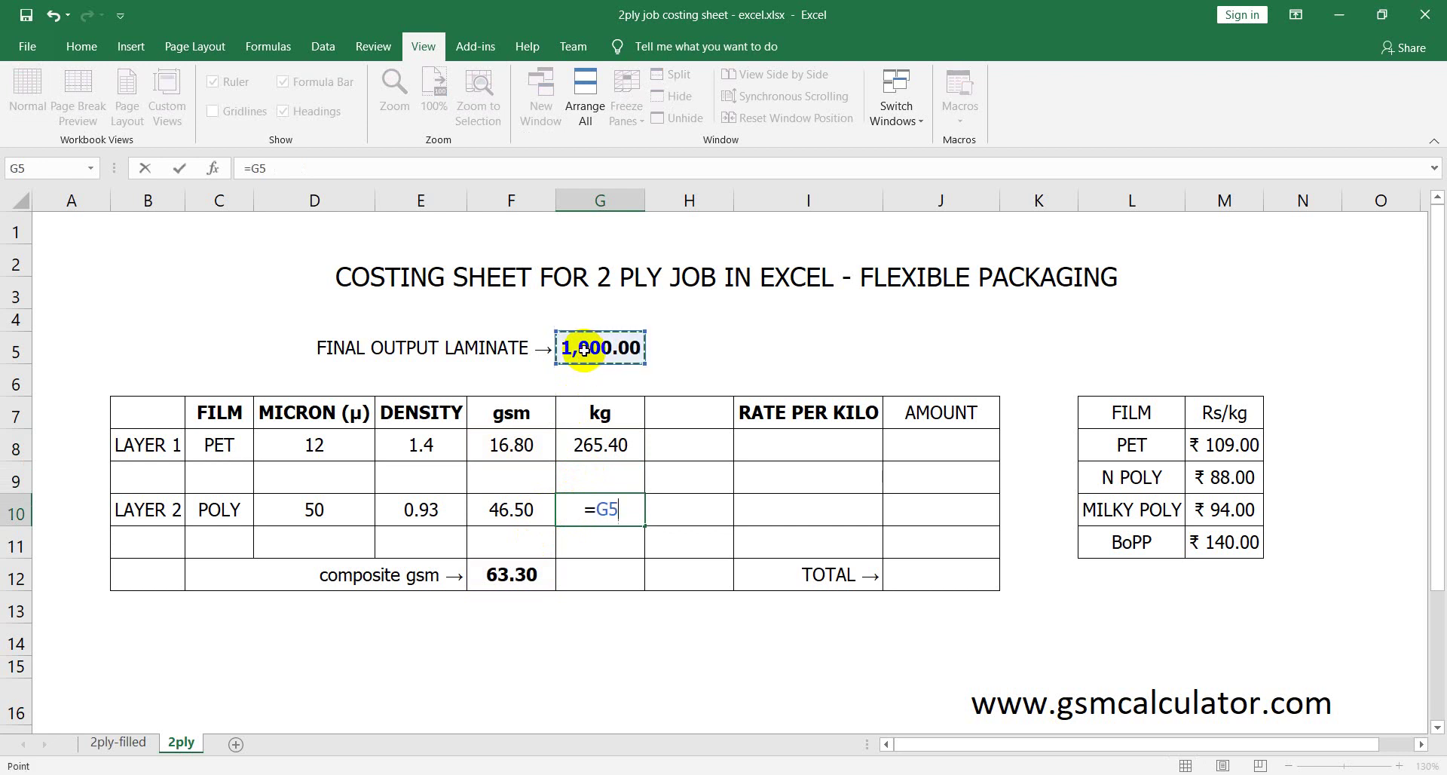
{"action": "type", "text": "*"}
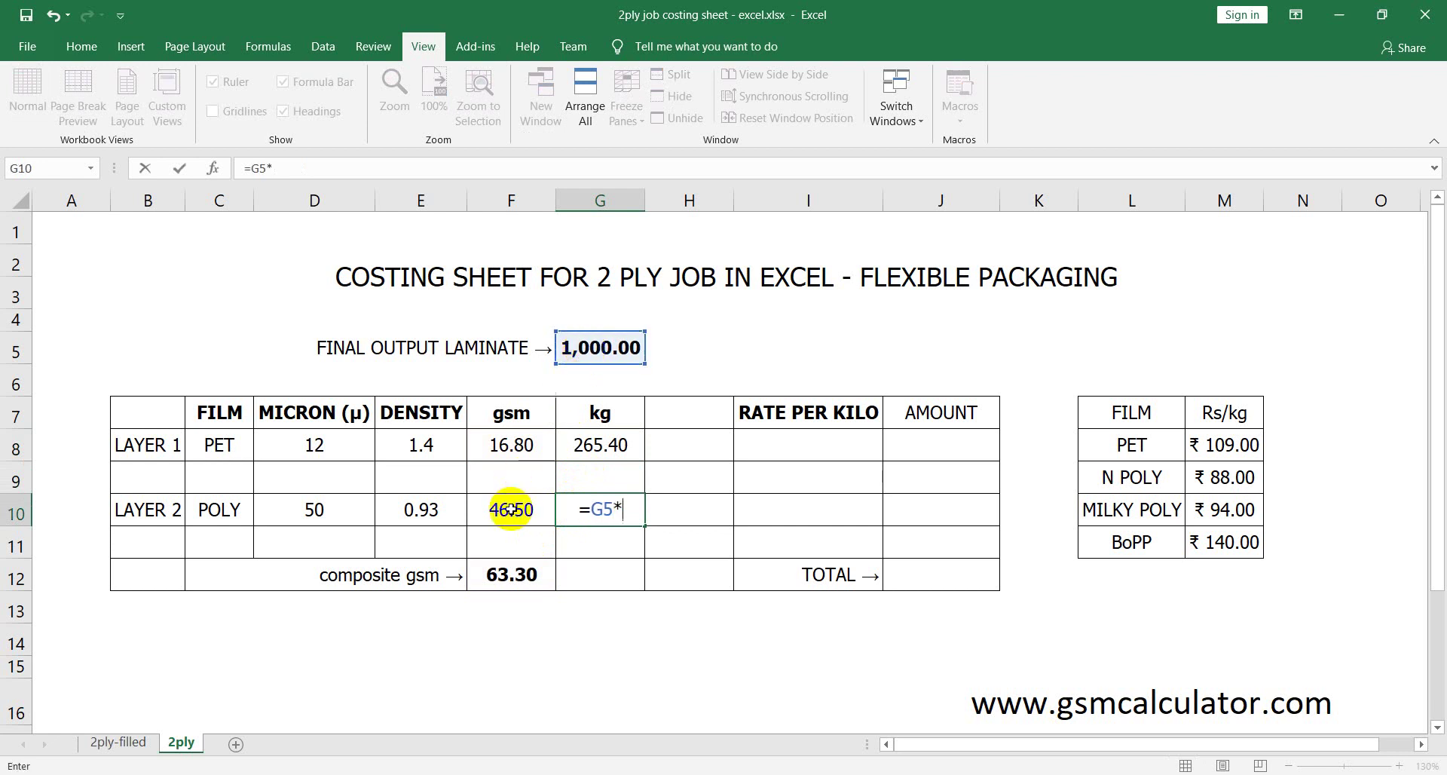
{"action": "left_click", "coordinate": [511, 509]}
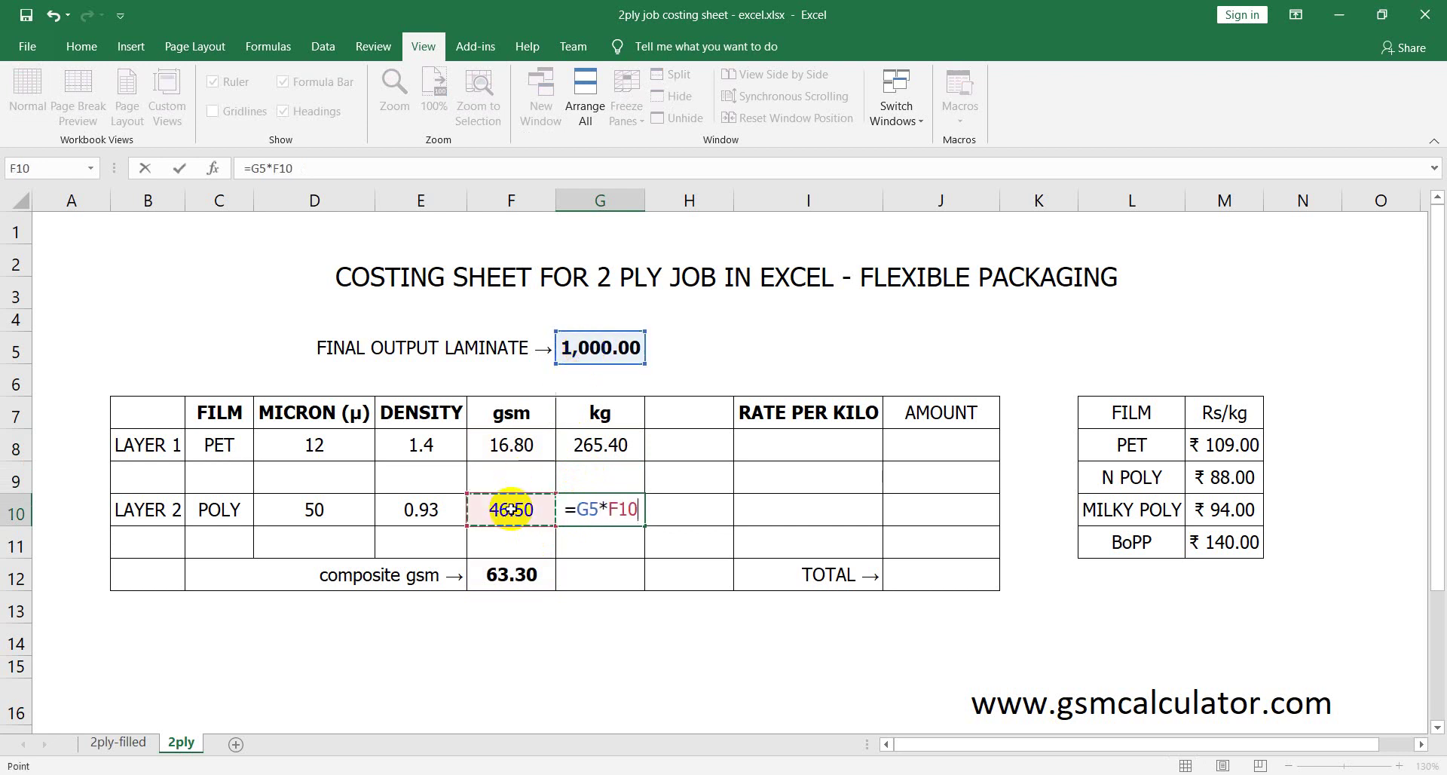
{"action": "type", "text": "/"}
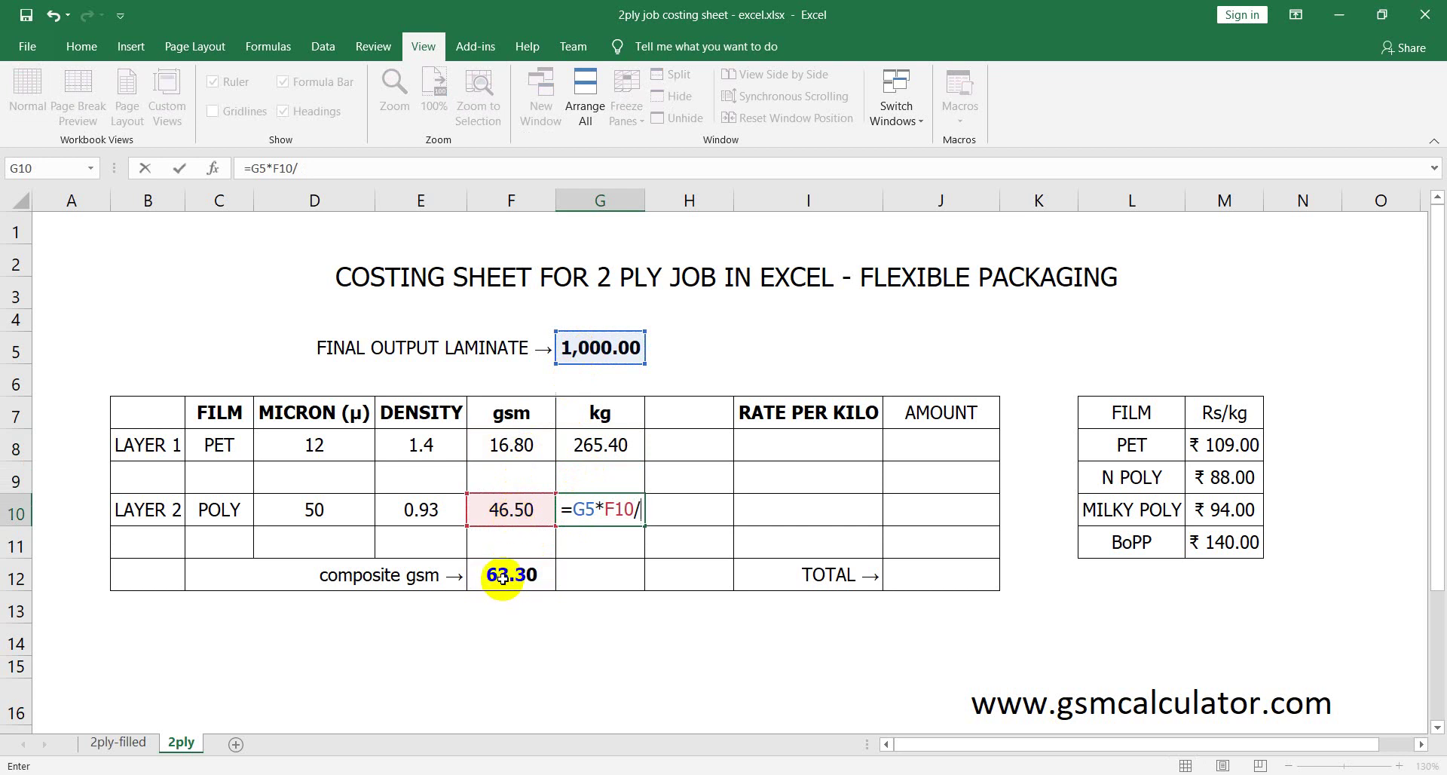
{"action": "left_click", "coordinate": [503, 578]}
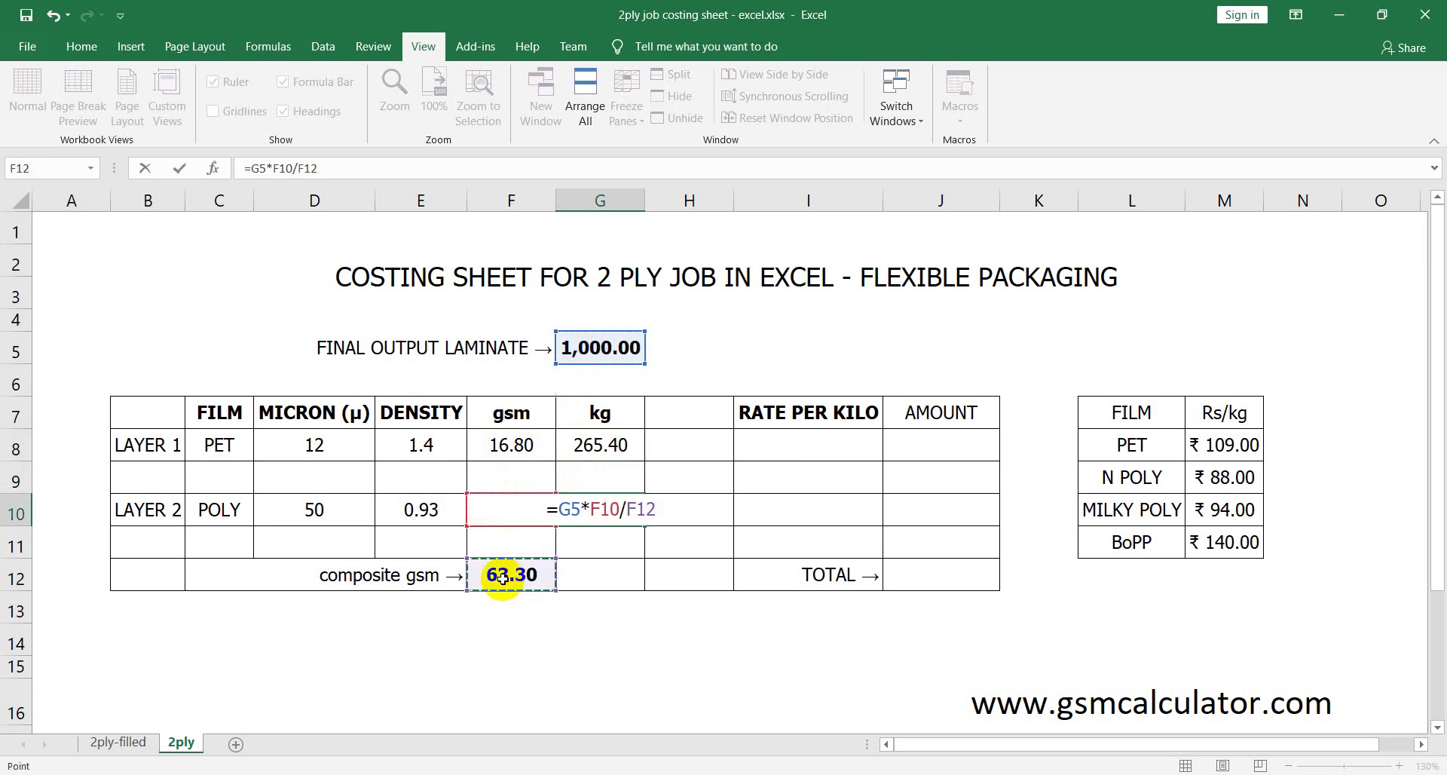
{"action": "key", "text": "Return"}
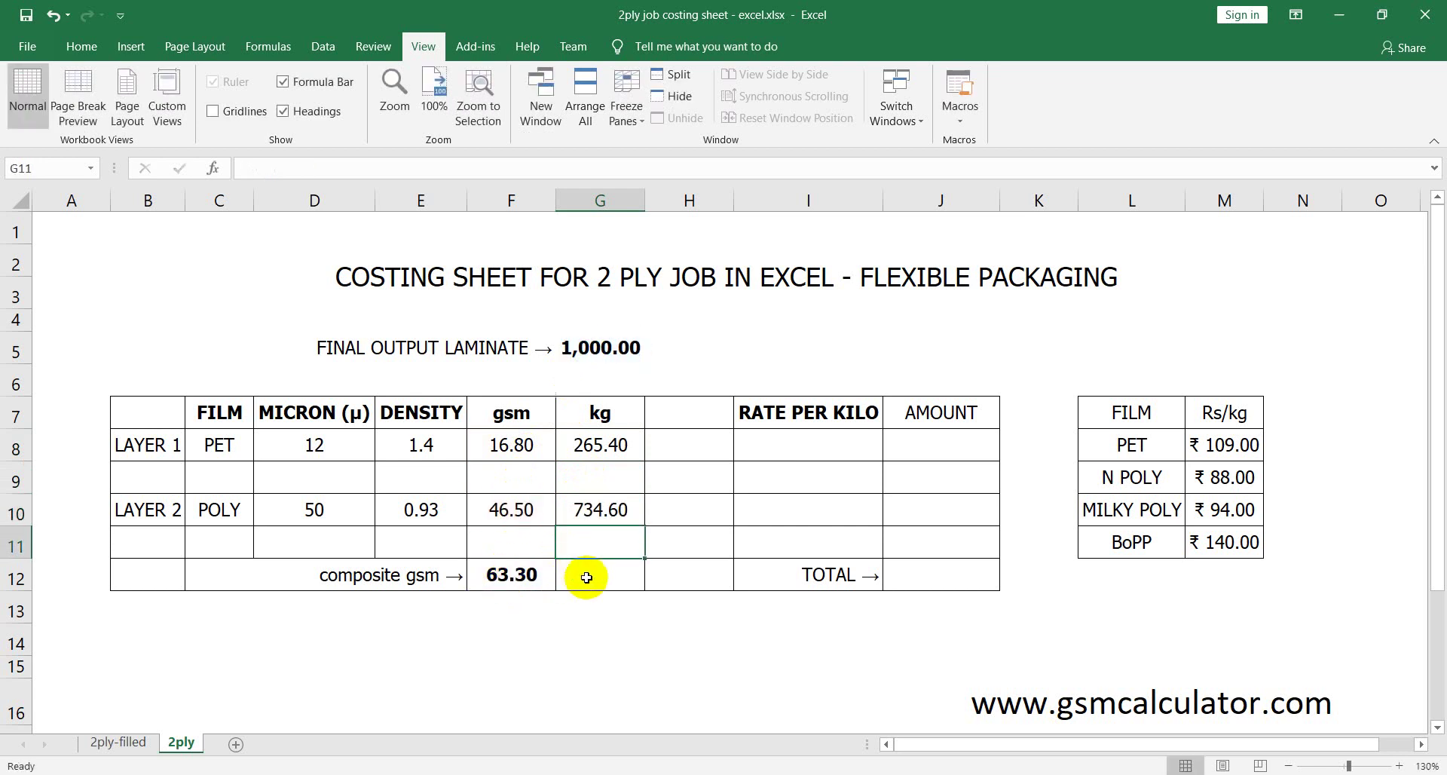
{"action": "left_click", "coordinate": [586, 577]}
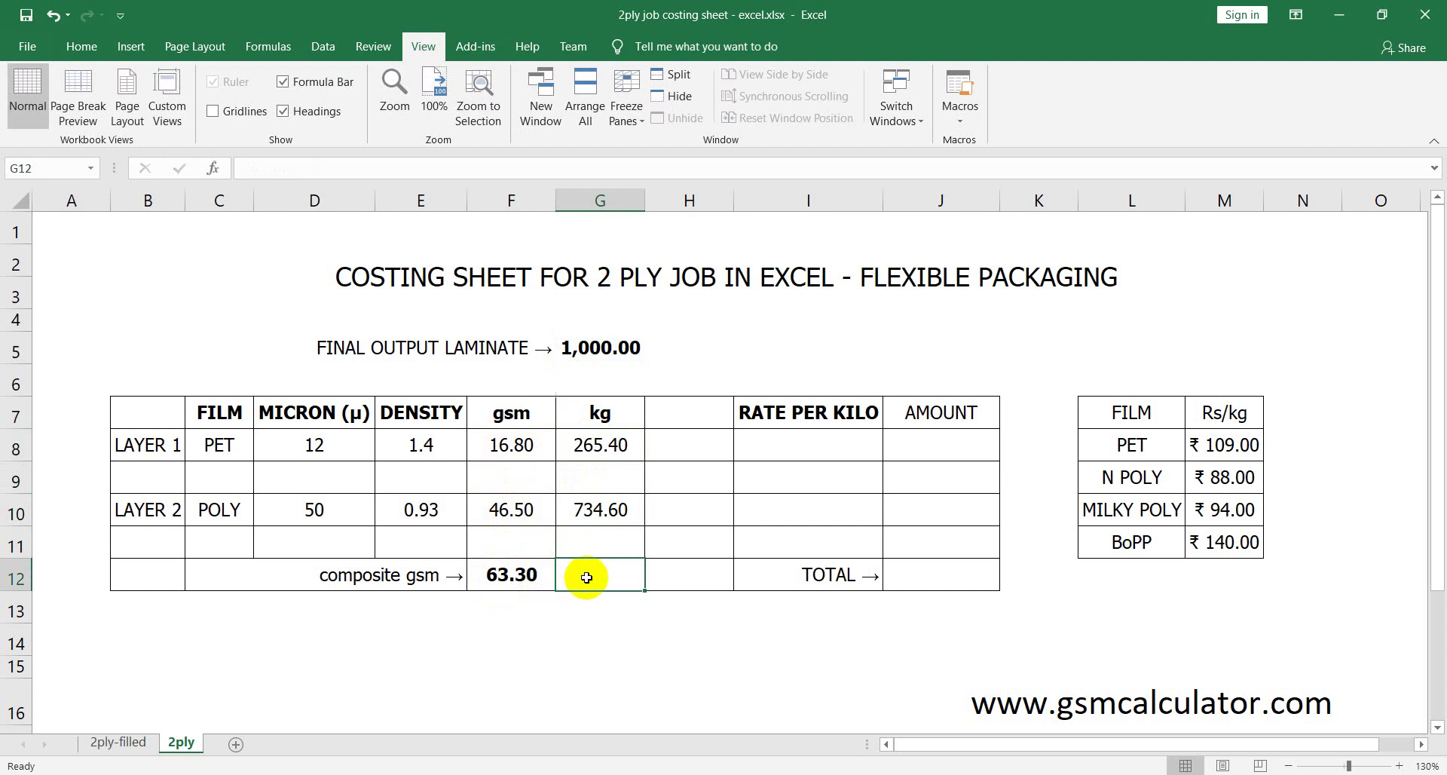
{"action": "type", "text": "="}
{"action": "left_click", "coordinate": [569, 445]}
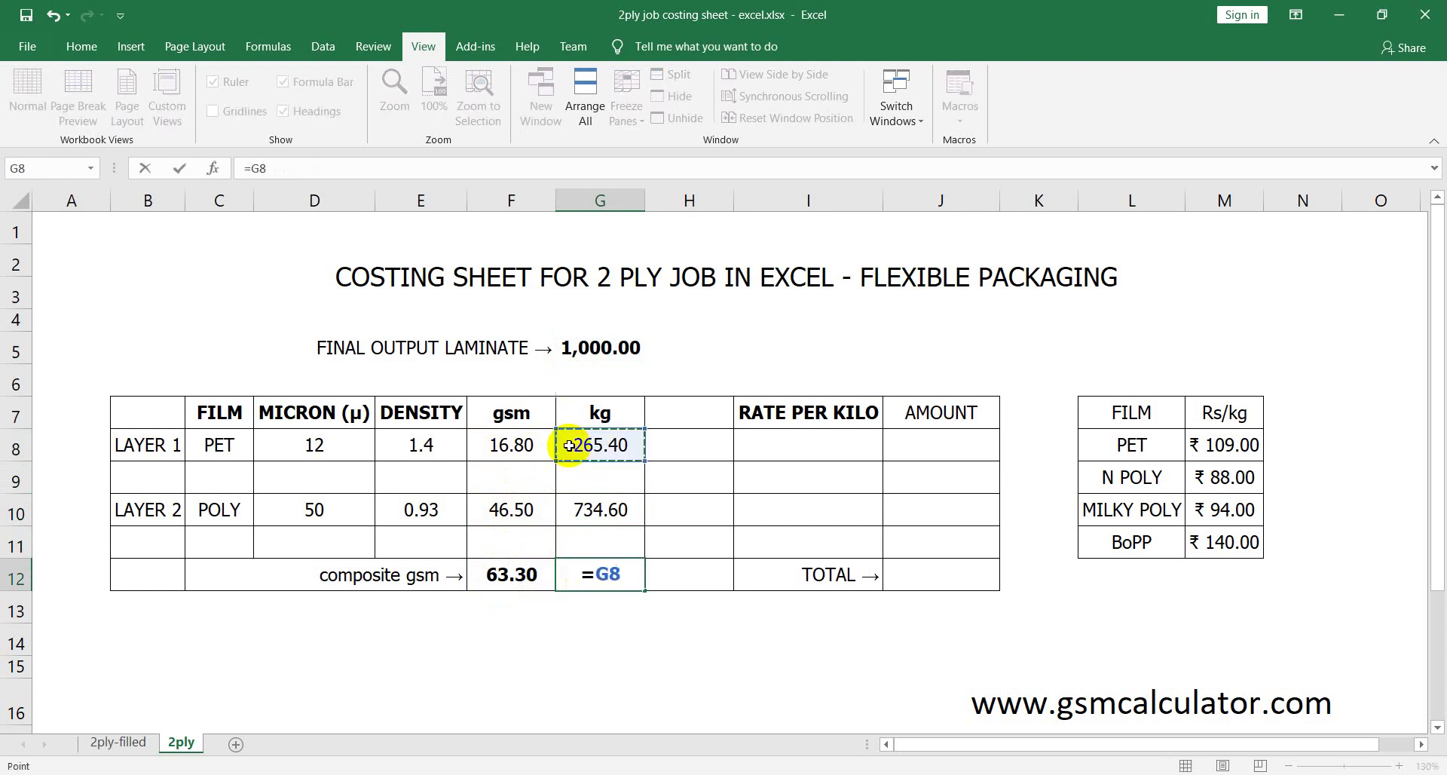
{"action": "type", "text": "+"}
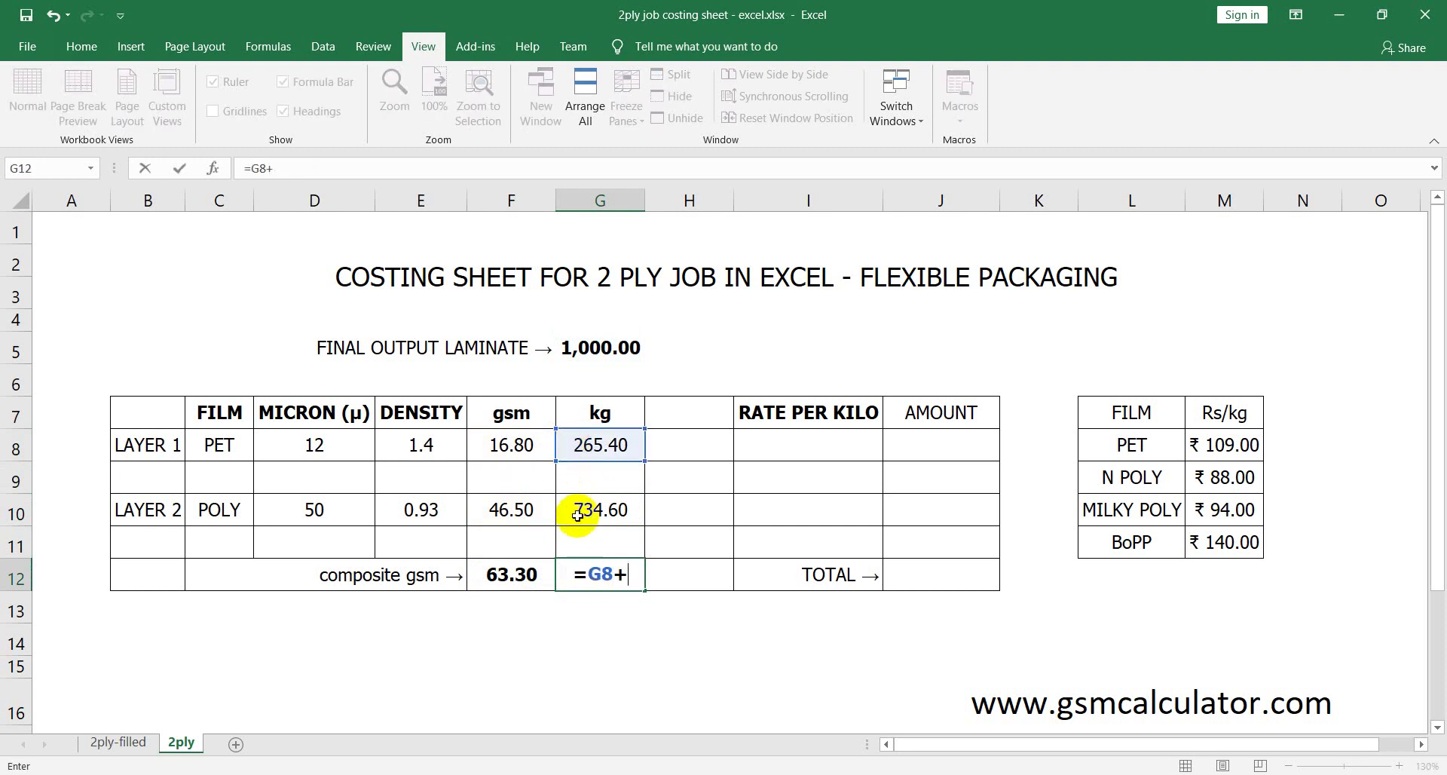
{"action": "left_click", "coordinate": [577, 515]}
{"action": "key", "text": "Return"}
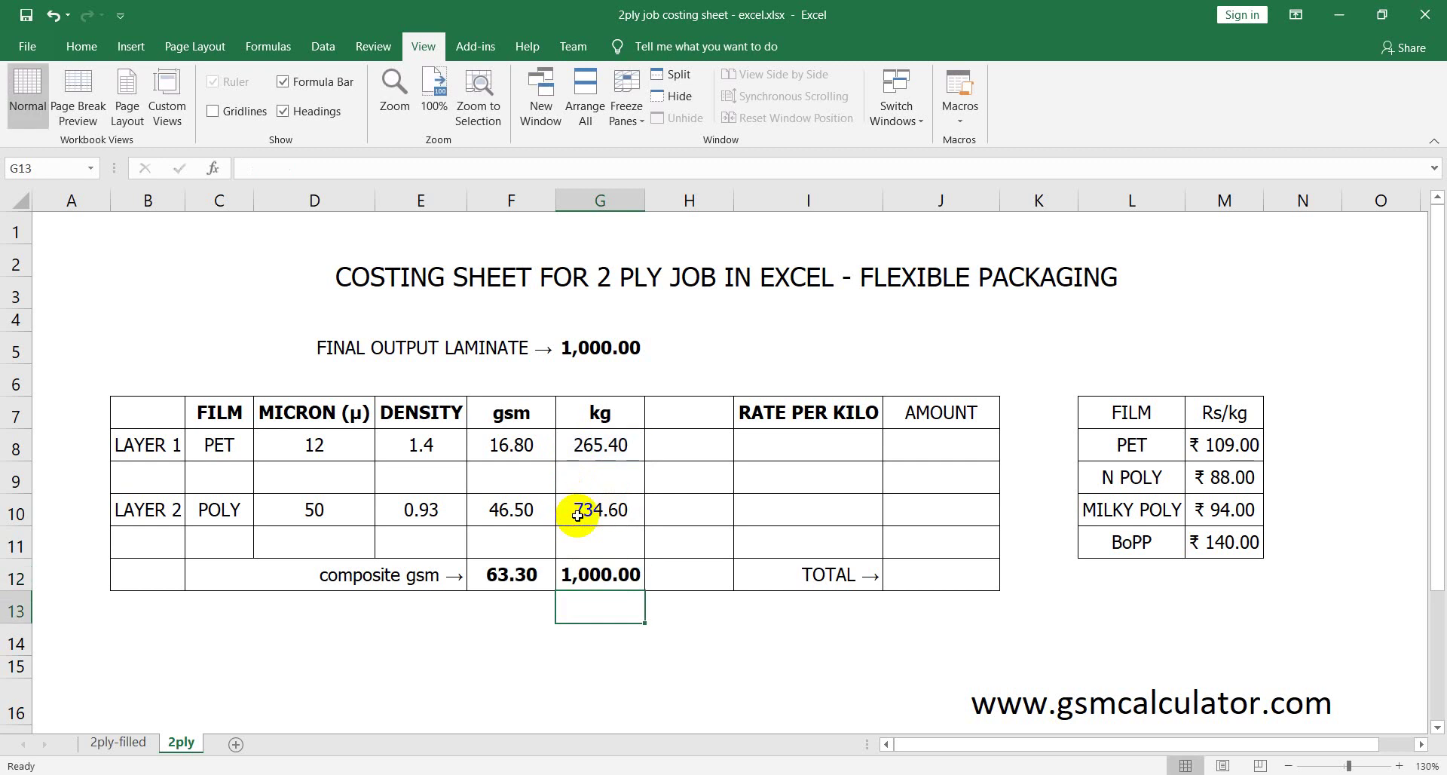
{"action": "left_click", "coordinate": [752, 447]}
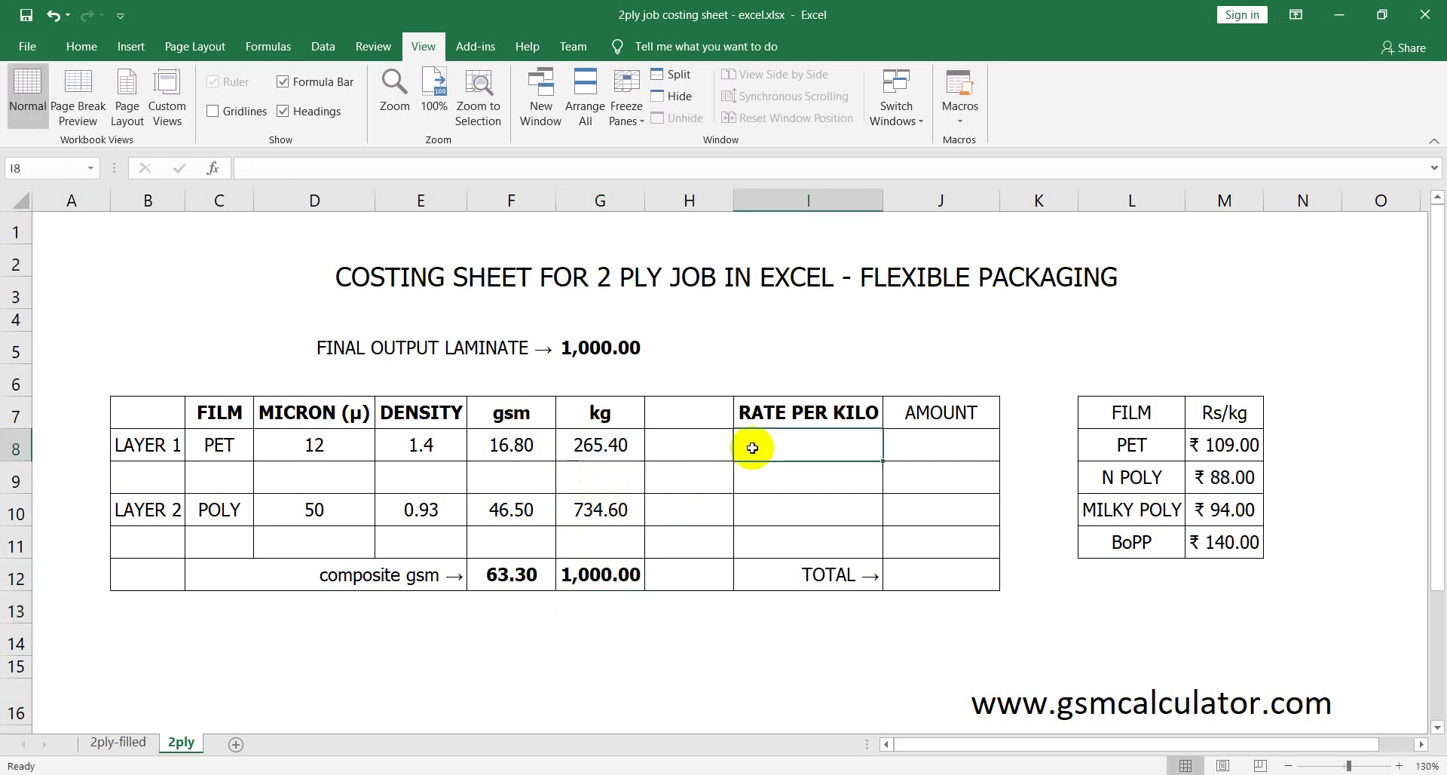
Set rate per kilo to =M8 (₹ 109.00) for PET and =M9 (₹ 88.00) for POLY
{"action": "type", "text": "="}
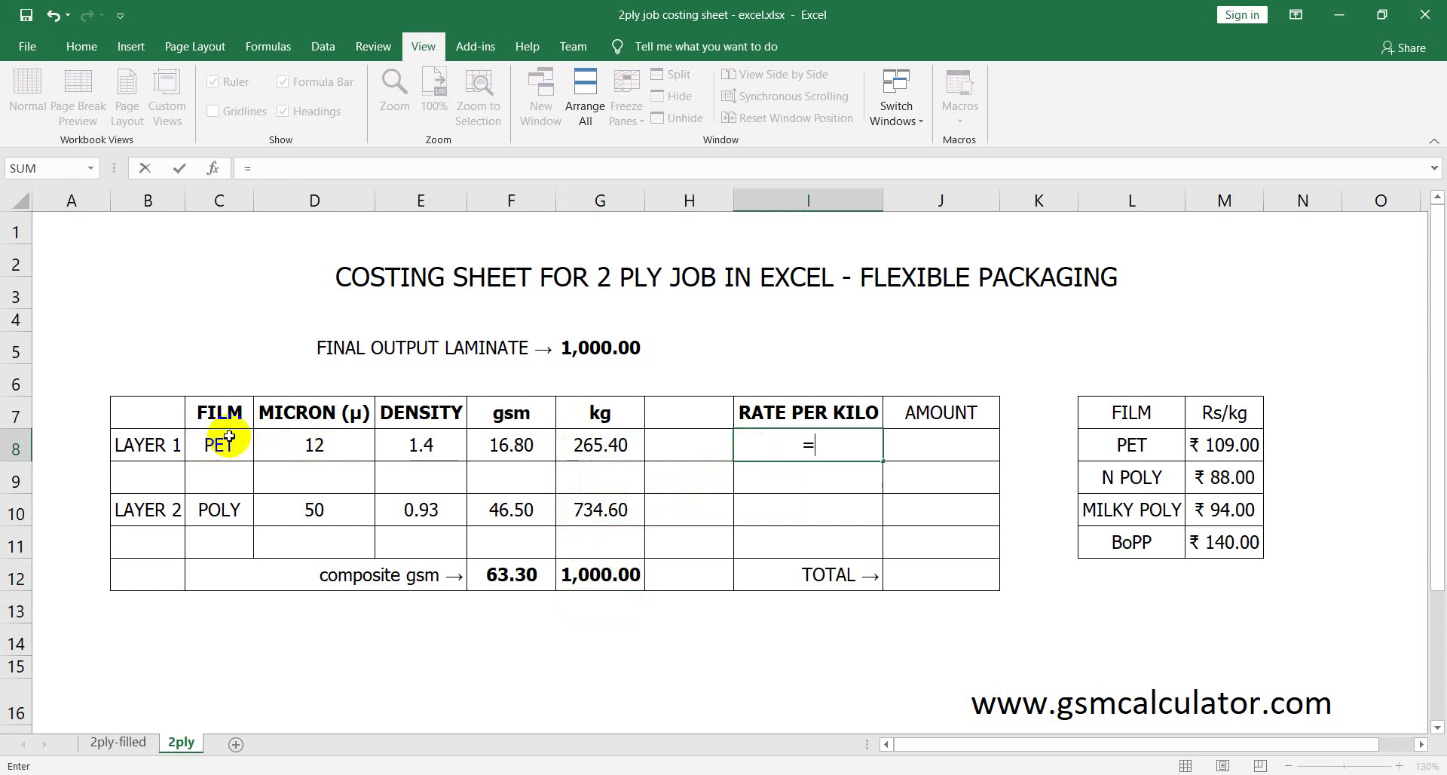
{"action": "left_click", "coordinate": [1213, 443]}
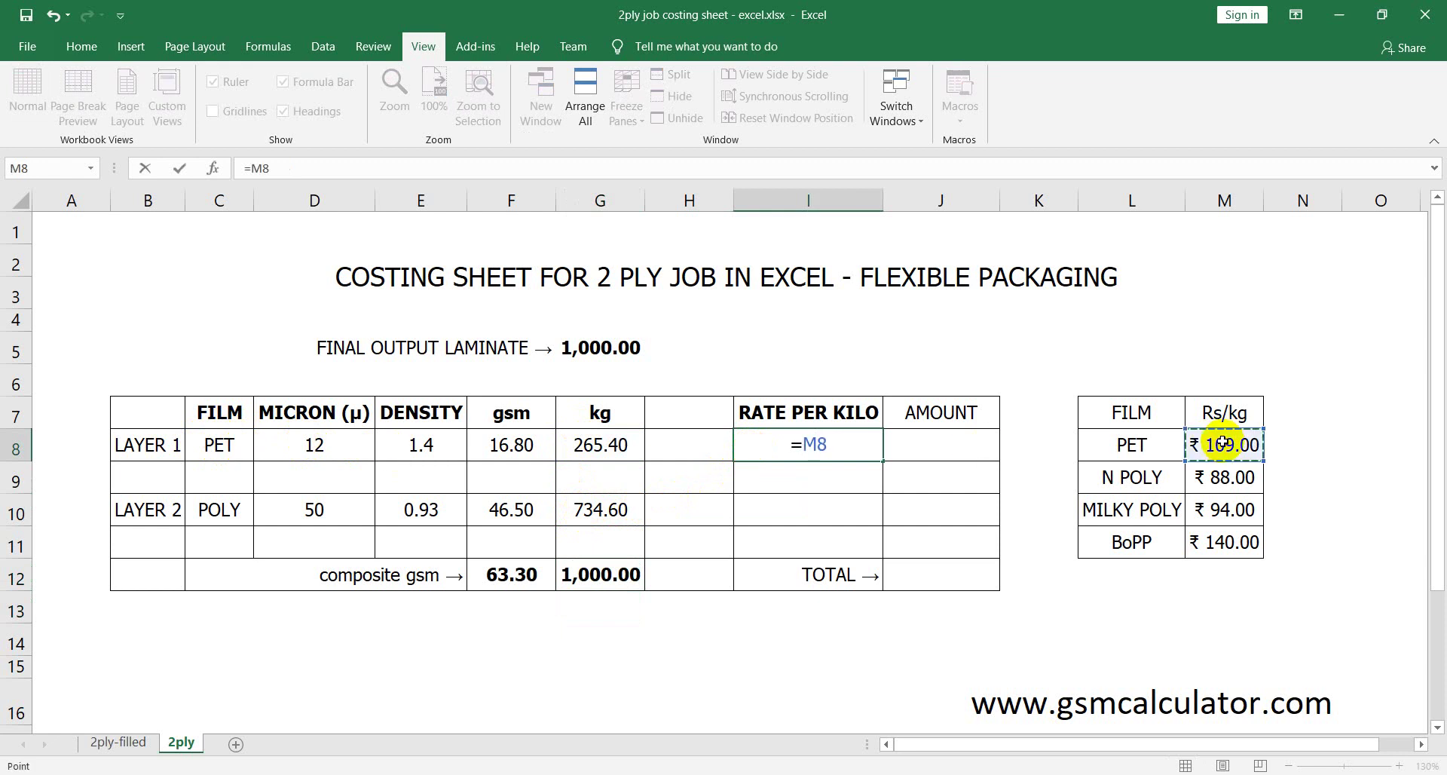
{"action": "key", "text": "Return"}
{"action": "left_click", "coordinate": [760, 518]}
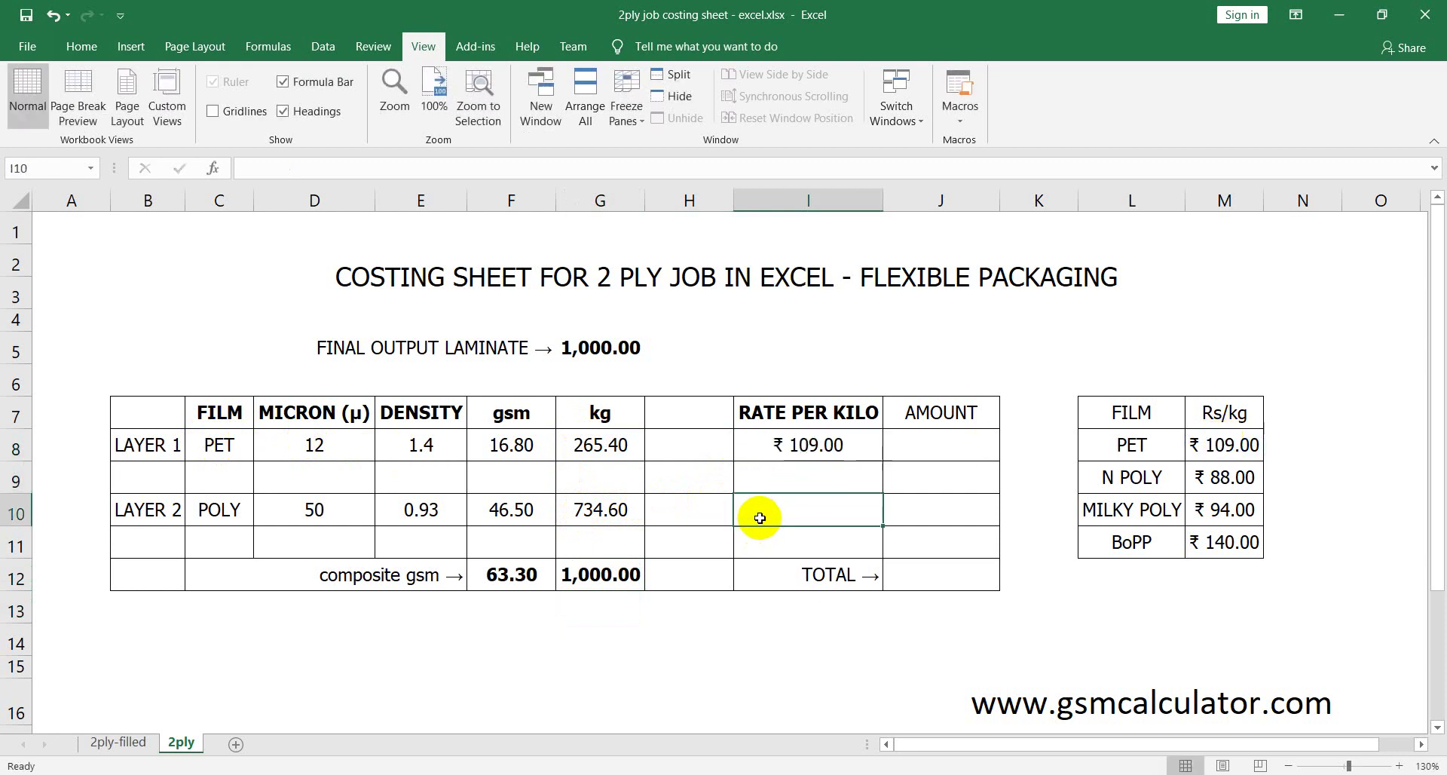
{"action": "type", "text": "="}
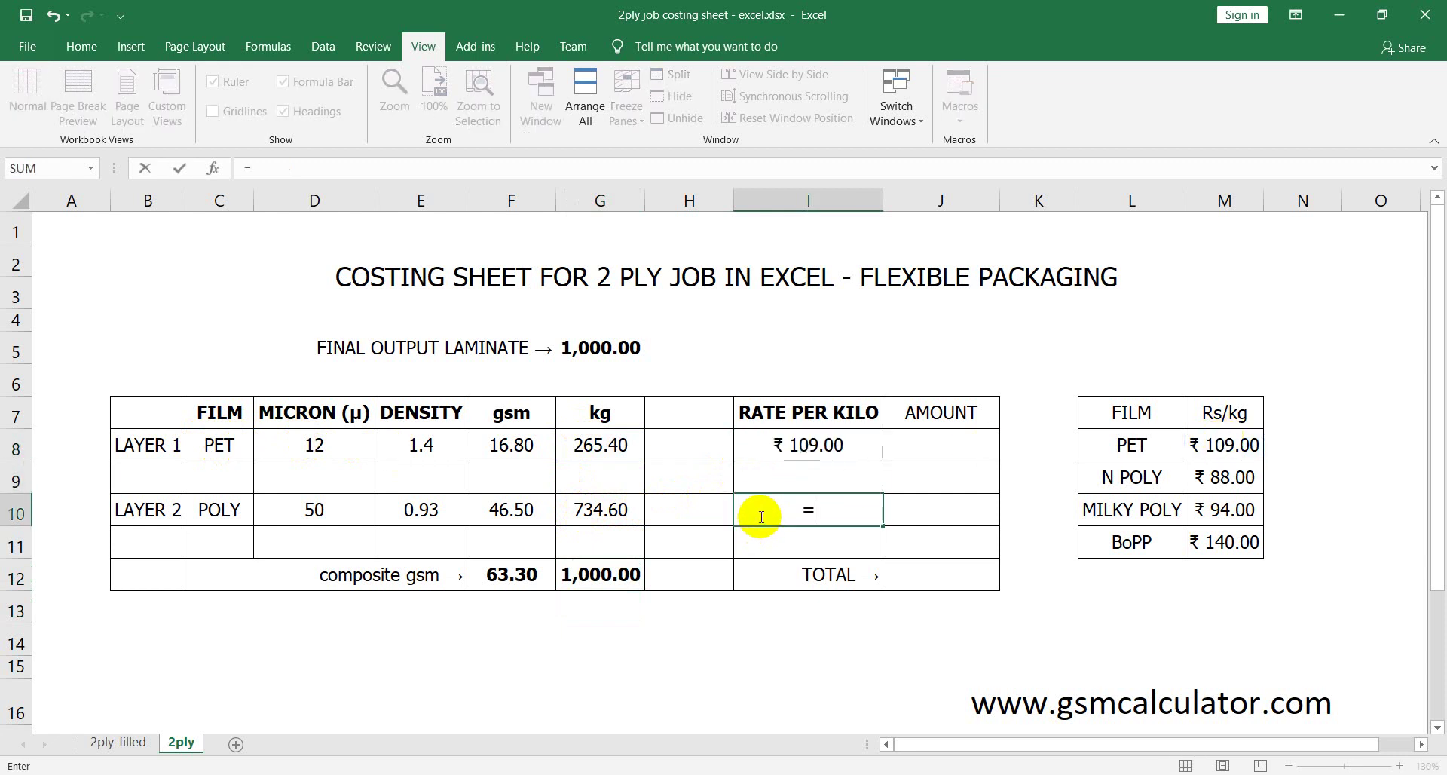
{"action": "left_click", "coordinate": [1204, 480]}
{"action": "key", "text": "Return"}
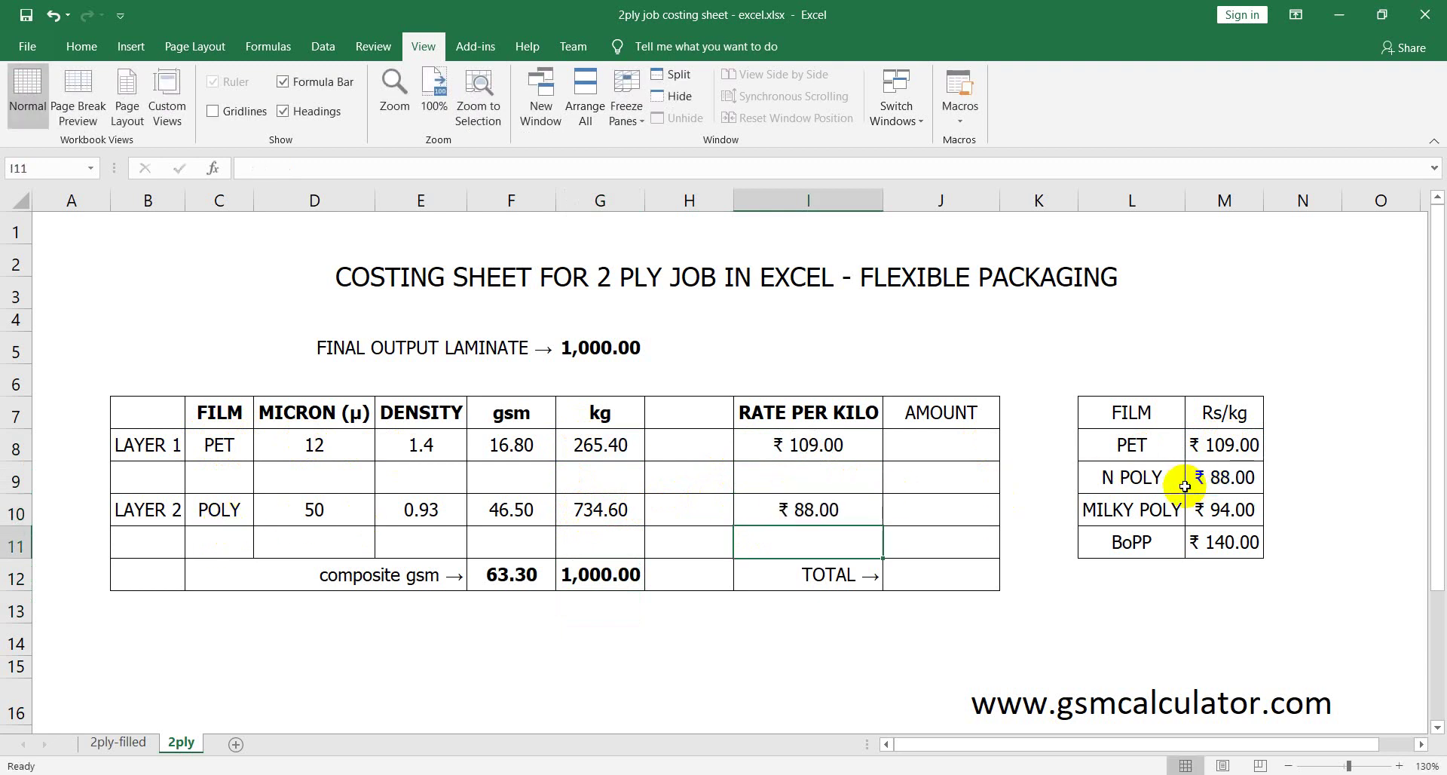
{"action": "left_click", "coordinate": [925, 448]}
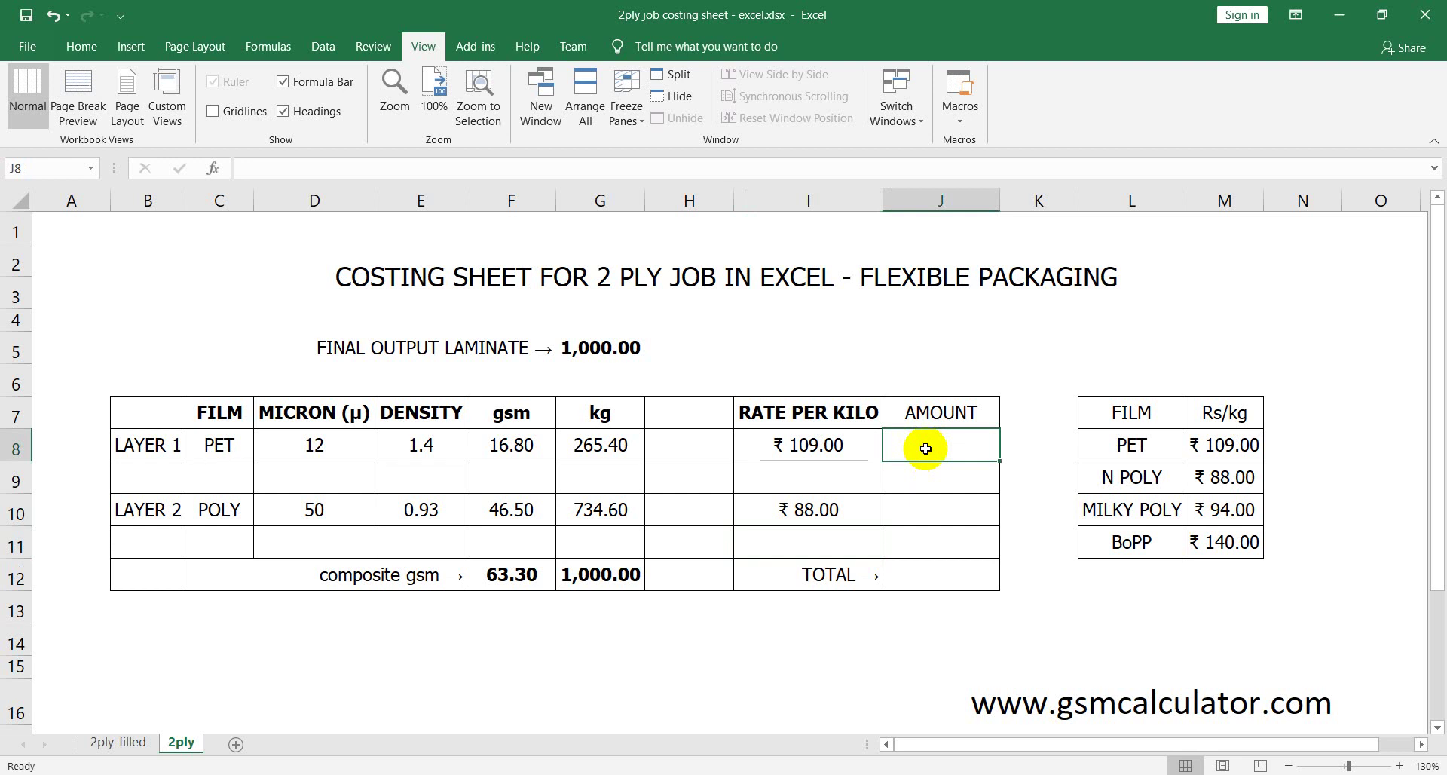
Type the note 'kg x rate' in J6 above the AMOUNT heading
{"action": "left_click", "coordinate": [921, 388]}
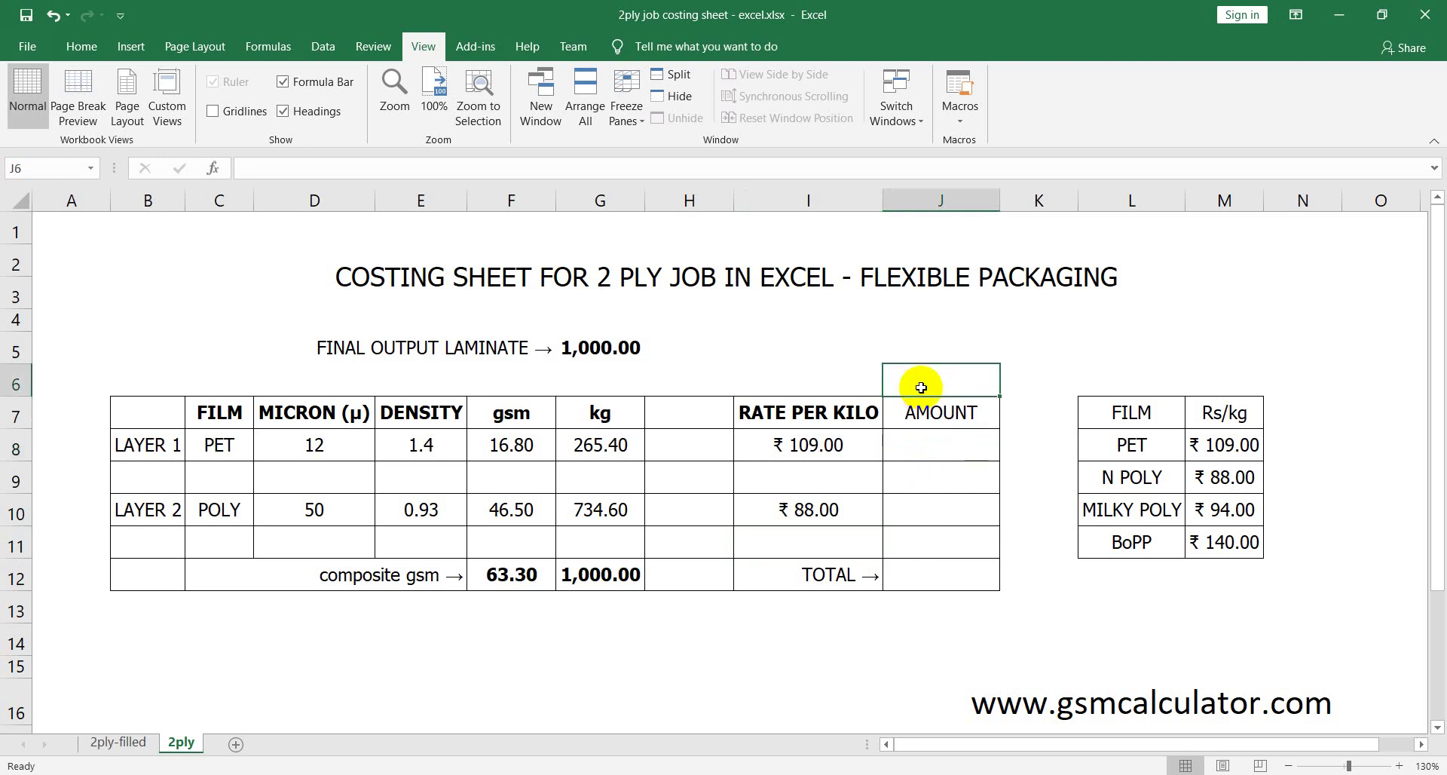
{"action": "type", "text": "kg "}
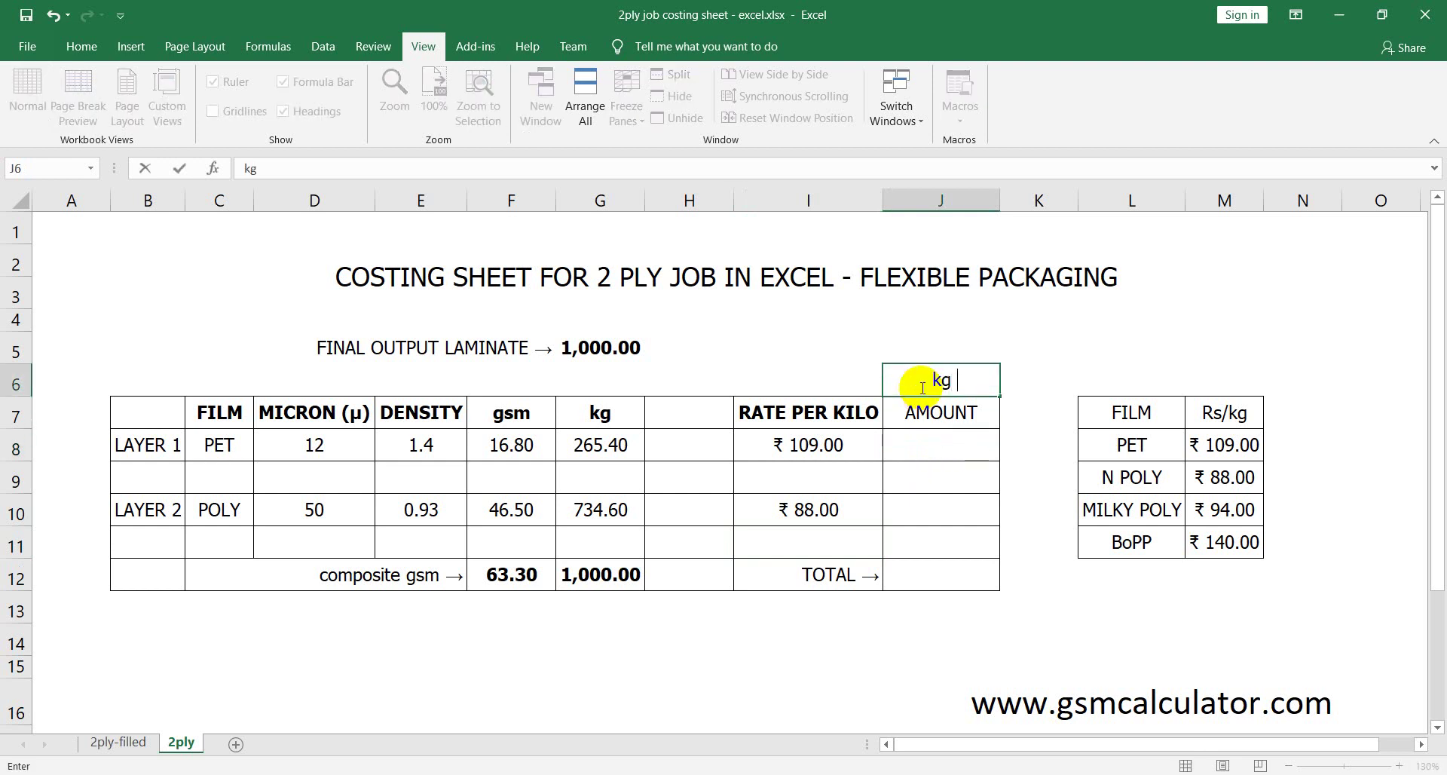
{"action": "type", "text": "x rate"}
{"action": "key", "text": "Return"}
{"action": "key", "text": "Return"}
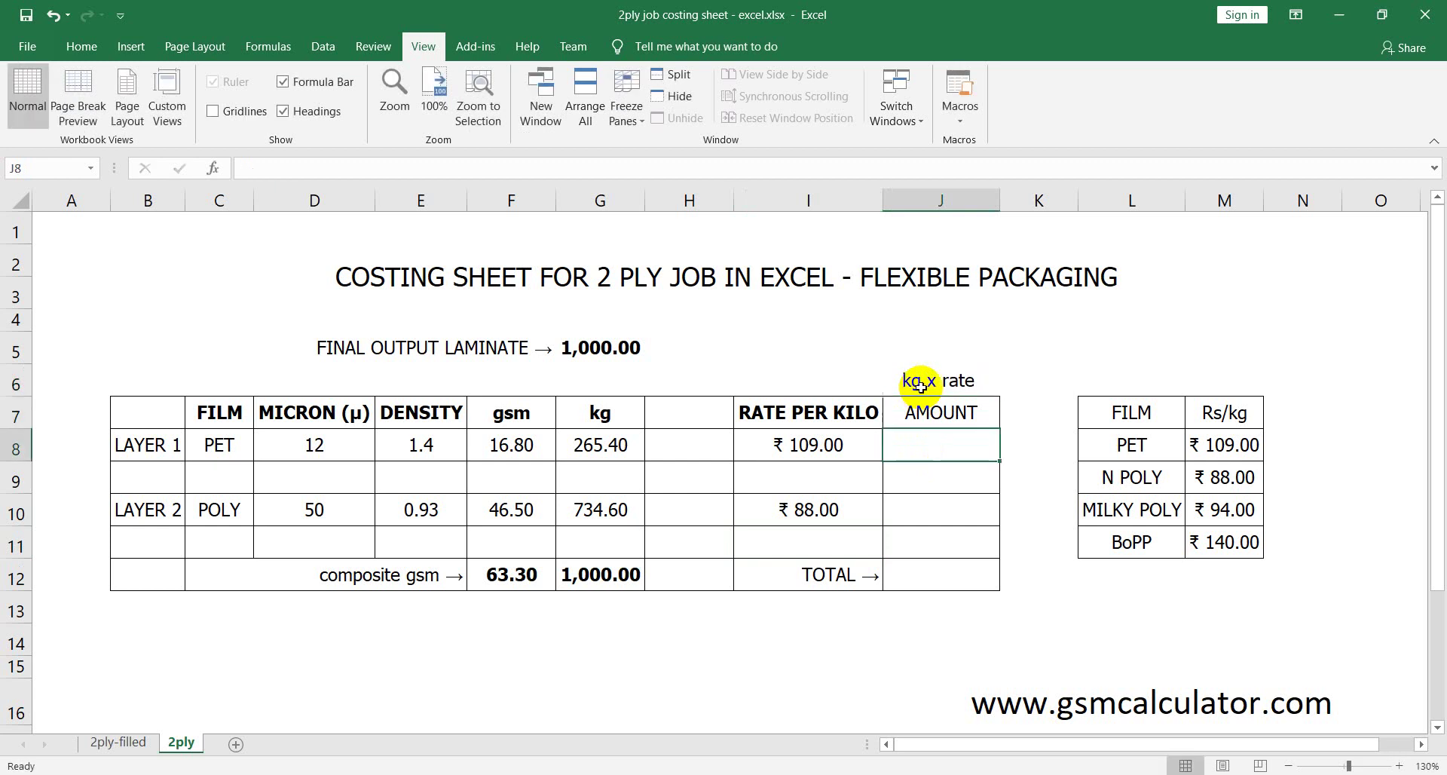
Calculate layer 1 amount as =G8*I8, giving ₹ 28,928.91
{"action": "type", "text": "="}
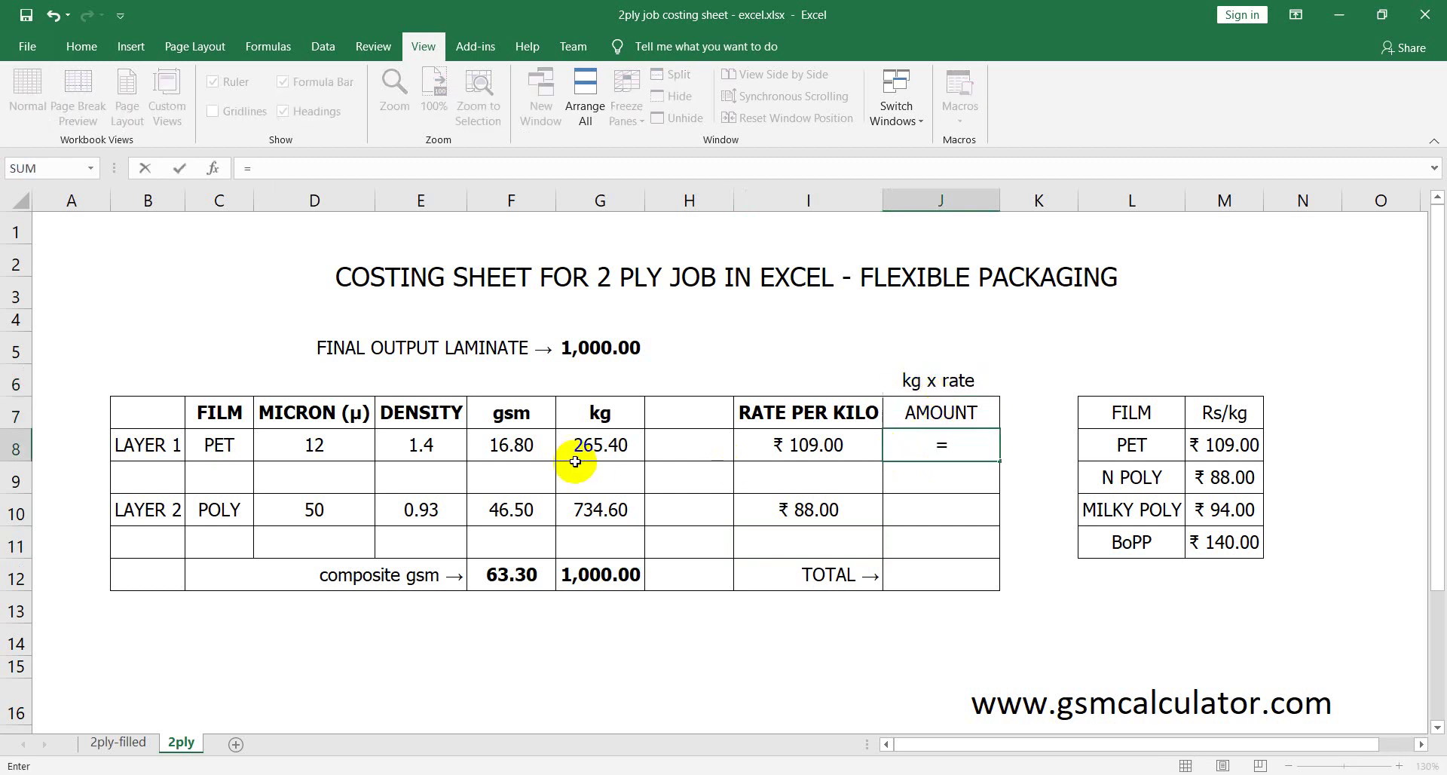
{"action": "left_click", "coordinate": [602, 445]}
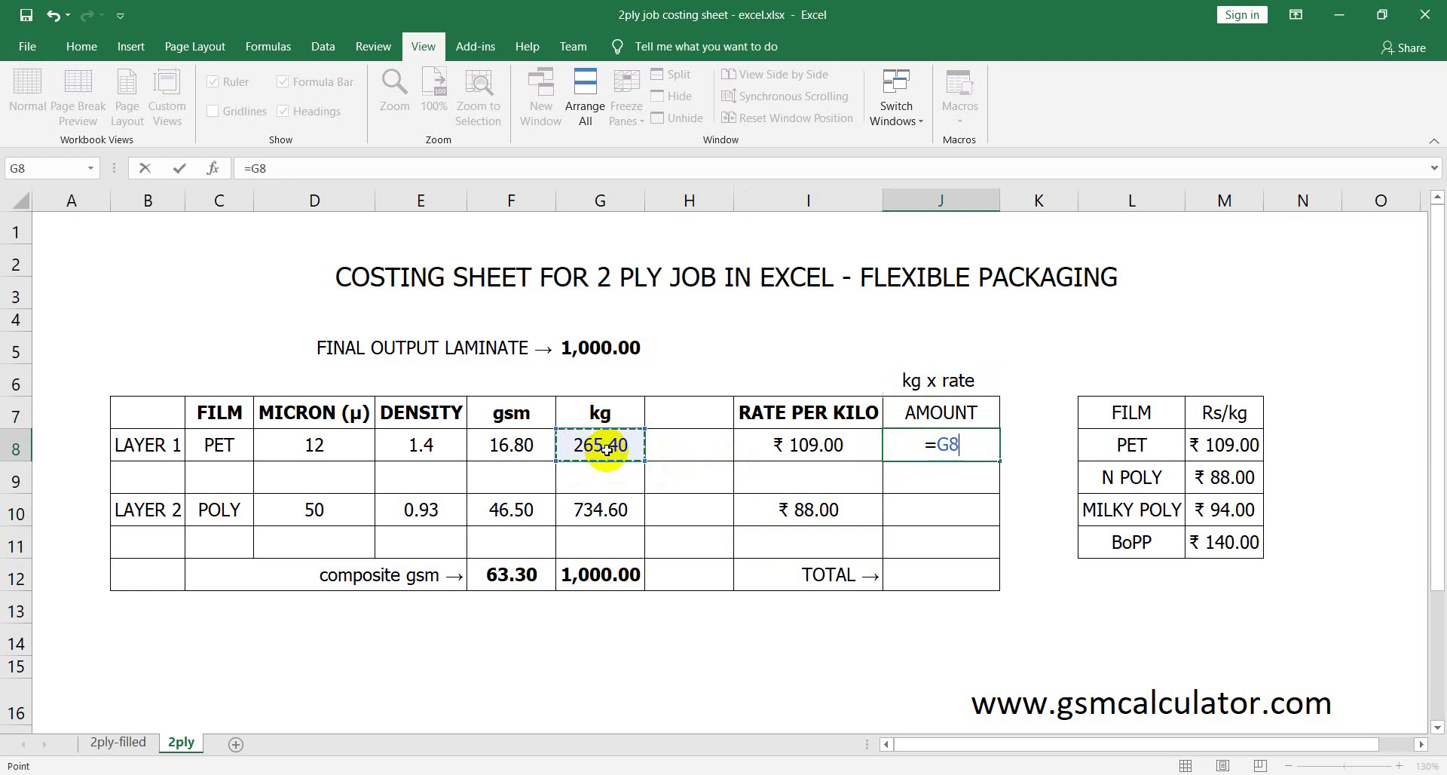
{"action": "type", "text": "*"}
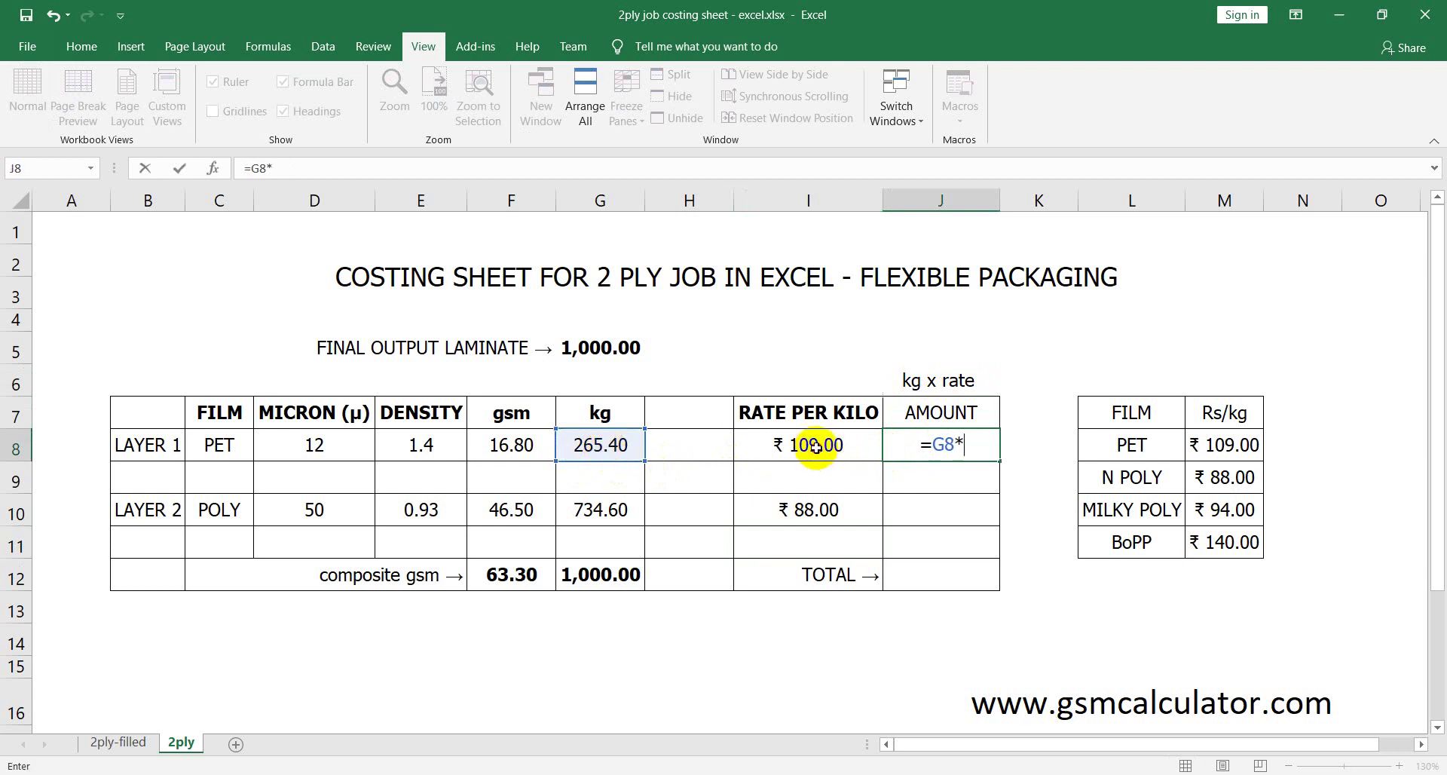
{"action": "left_click", "coordinate": [815, 447]}
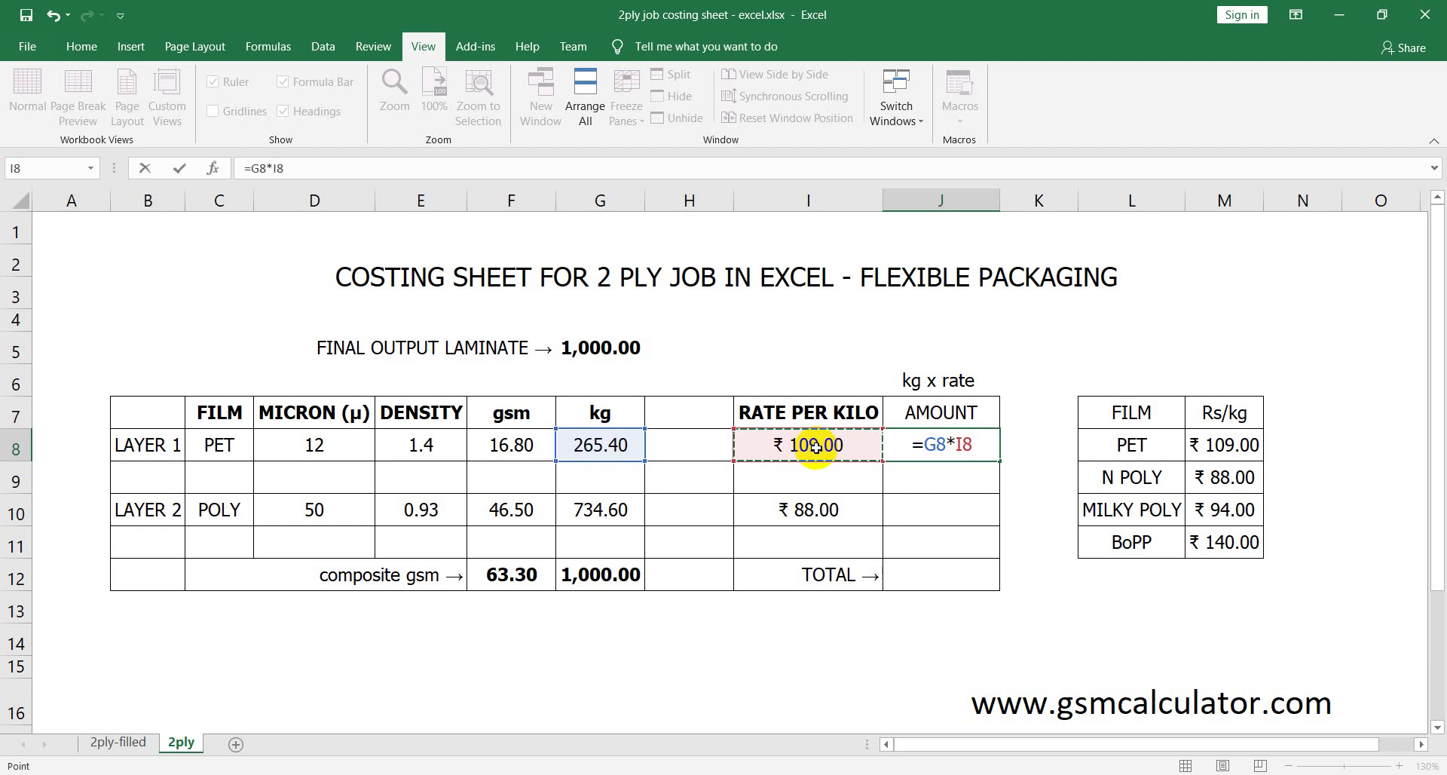
{"action": "key", "text": "Return"}
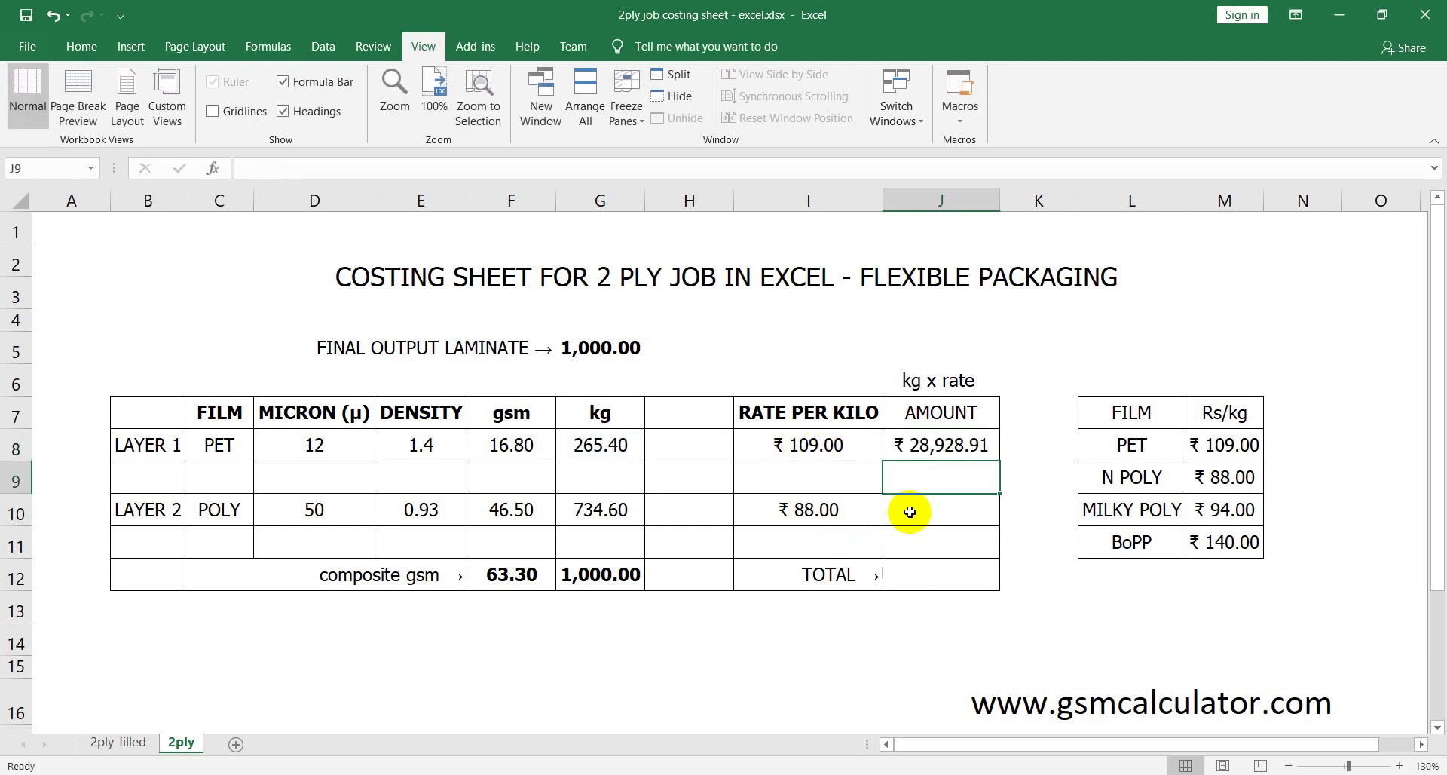
Calculate layer 2 amount in J10 as =G10*I10, giving ₹ 64,644.55
{"action": "left_click", "coordinate": [909, 511]}
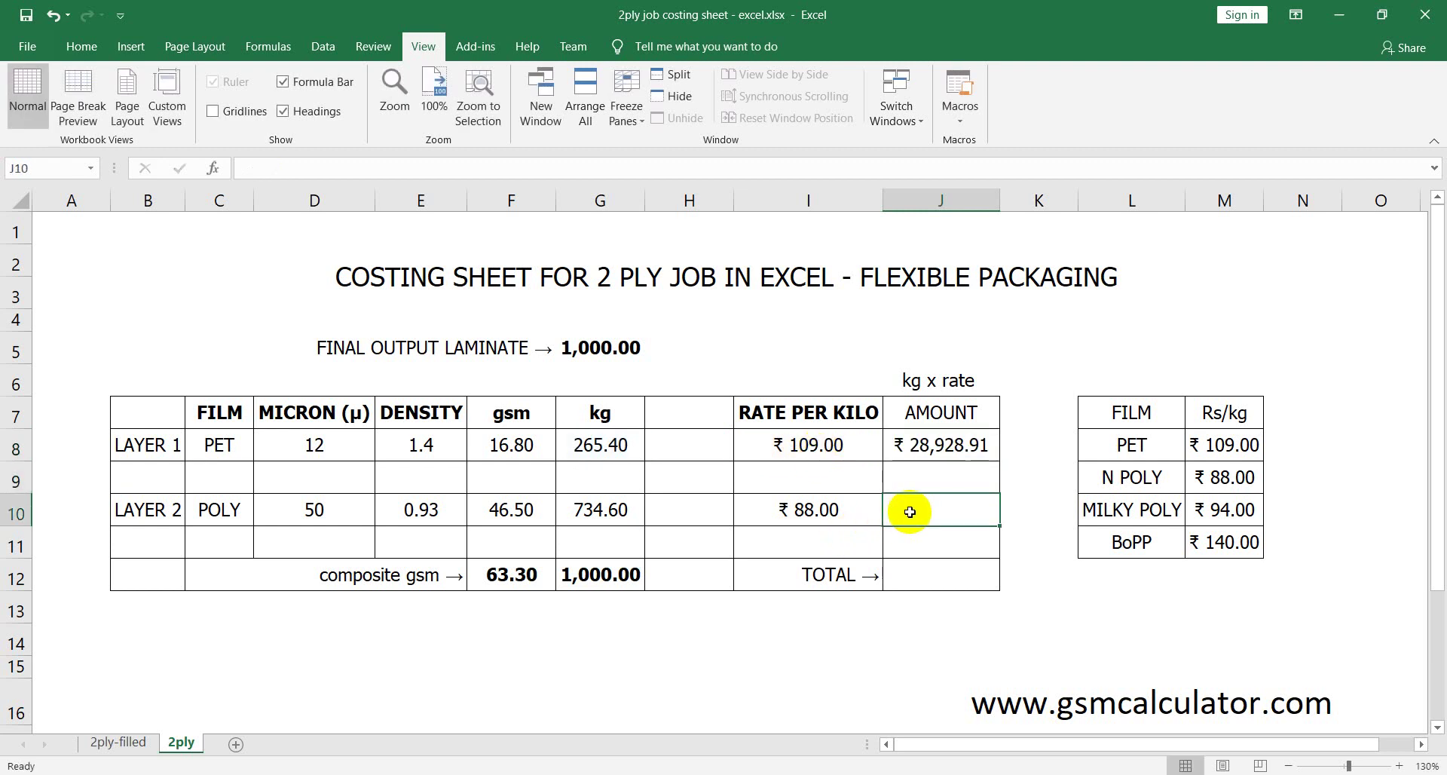
{"action": "type", "text": "="}
{"action": "left_click", "coordinate": [614, 512]}
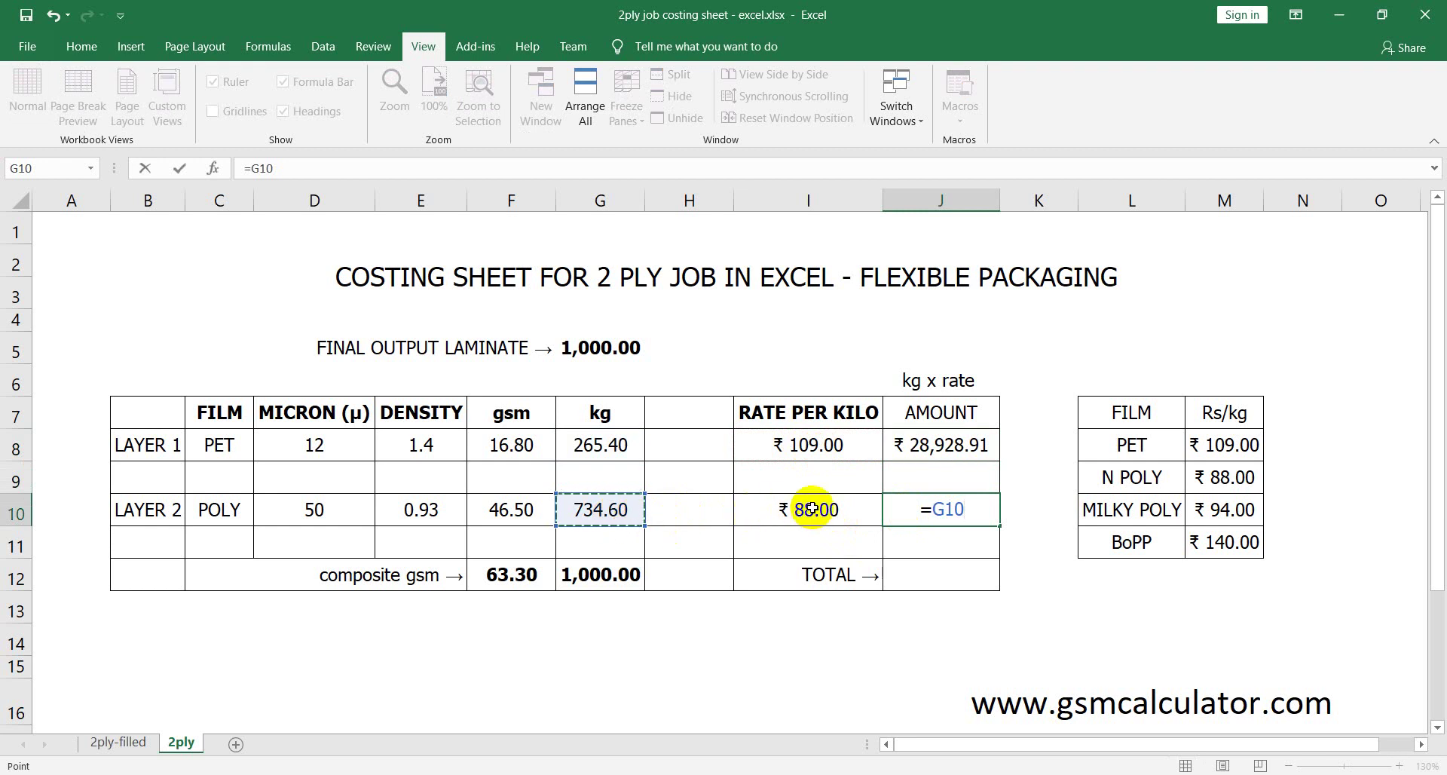
{"action": "type", "text": "*"}
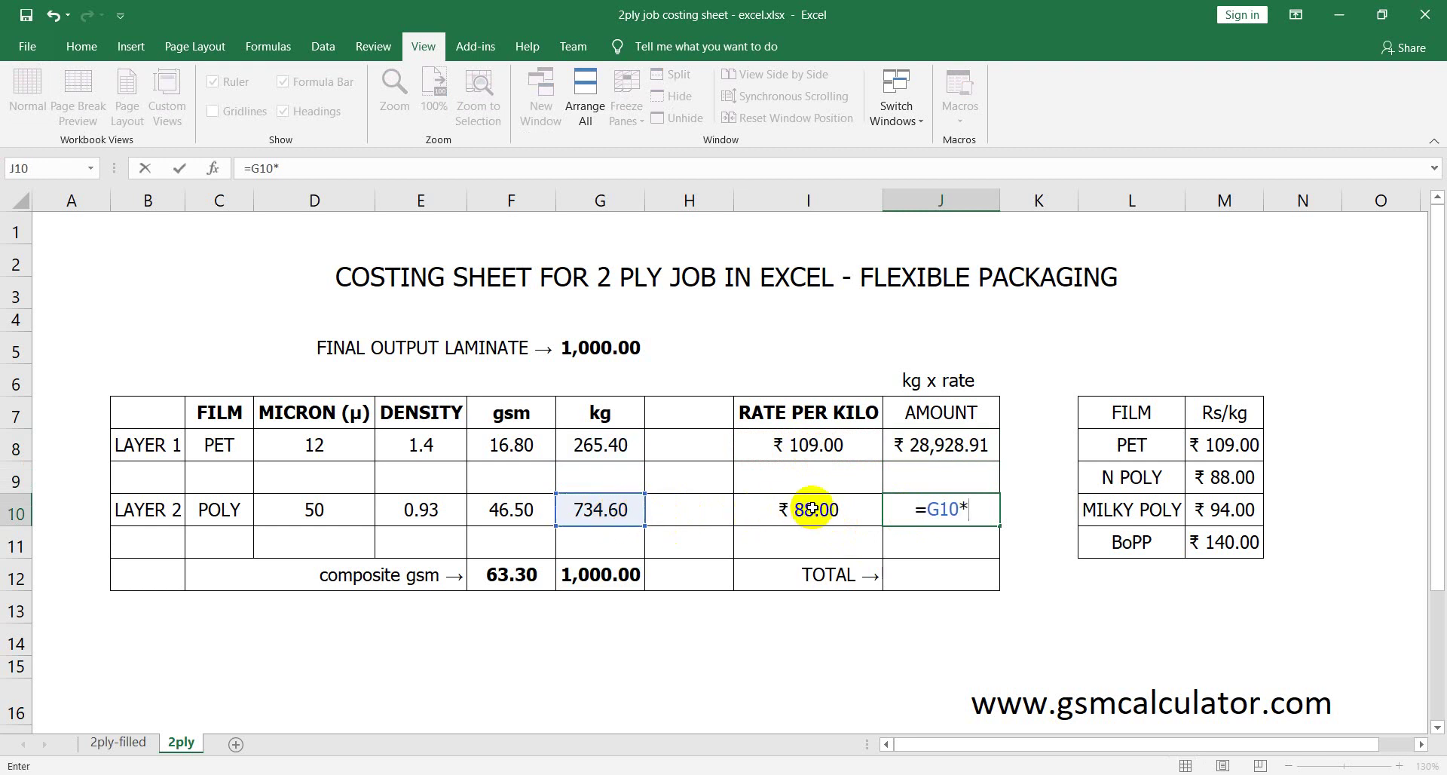
{"action": "left_click", "coordinate": [811, 509]}
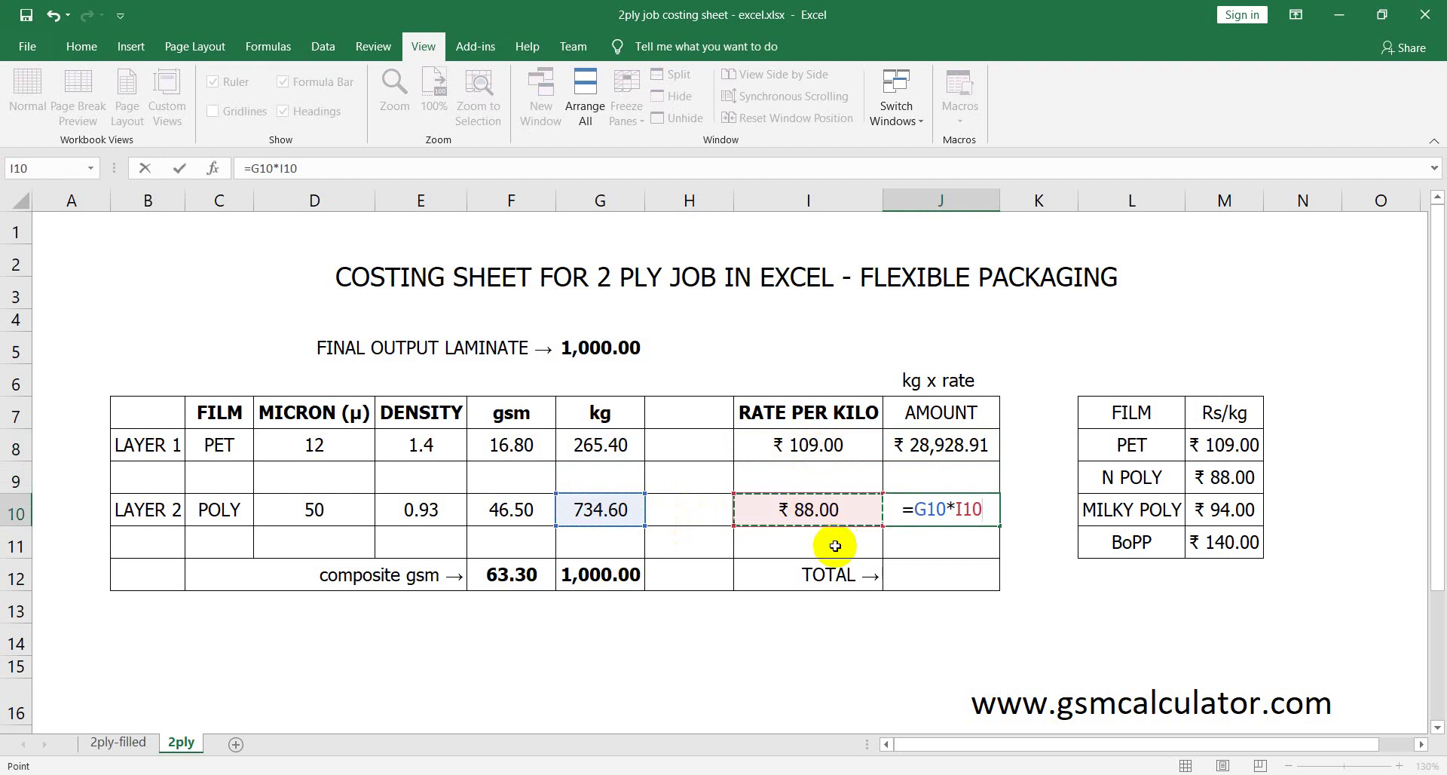
{"action": "key", "text": "Return"}
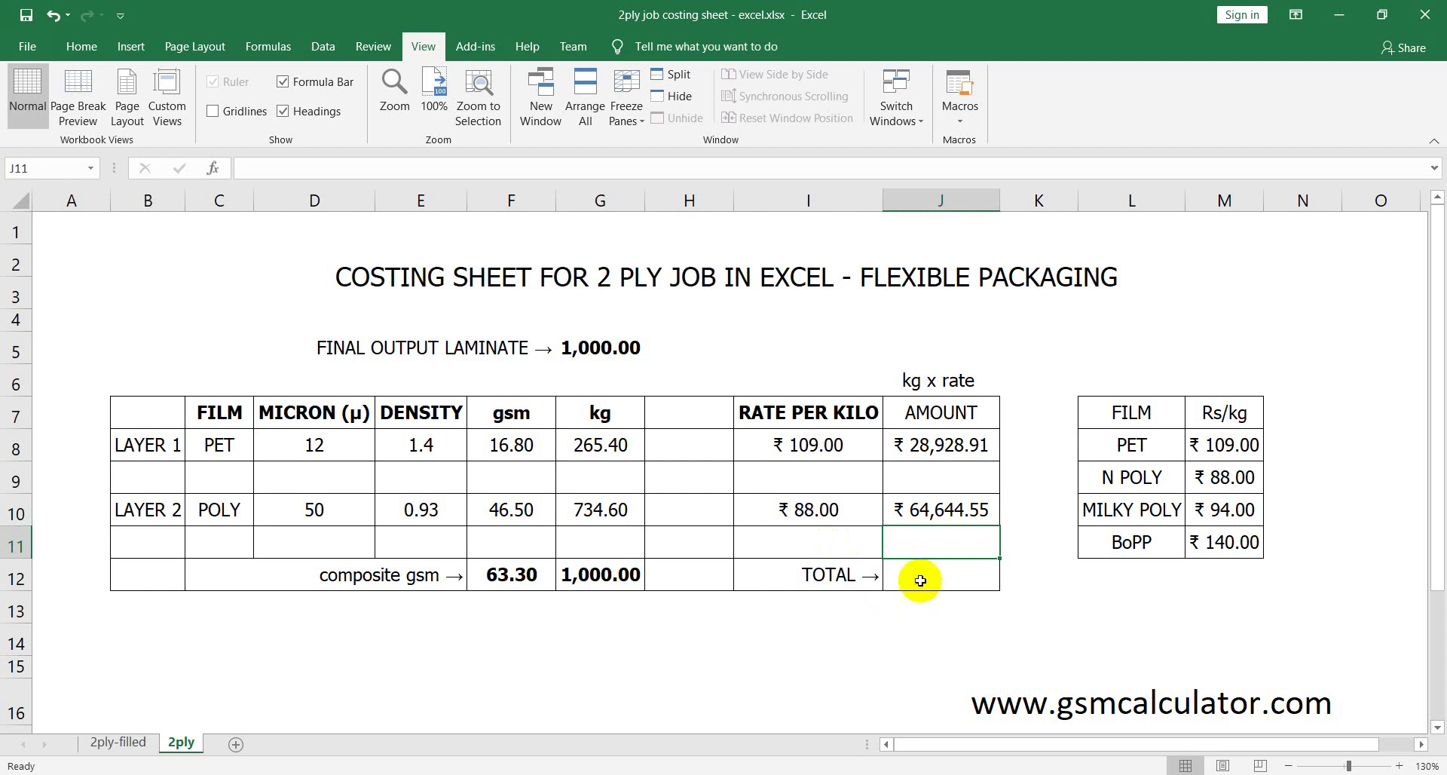
{"action": "left_click", "coordinate": [920, 579]}
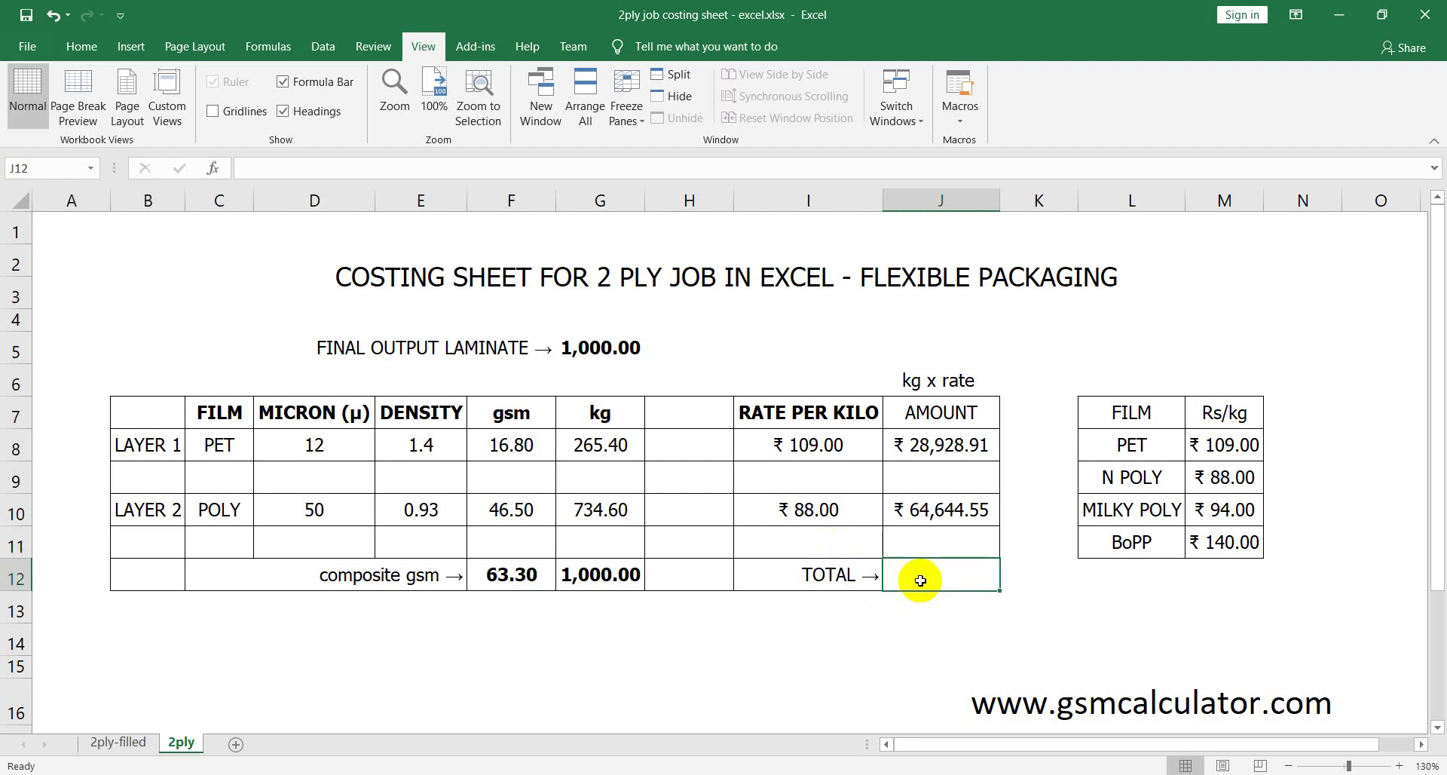
{"action": "type", "text": "="}
{"action": "left_click", "coordinate": [923, 445]}
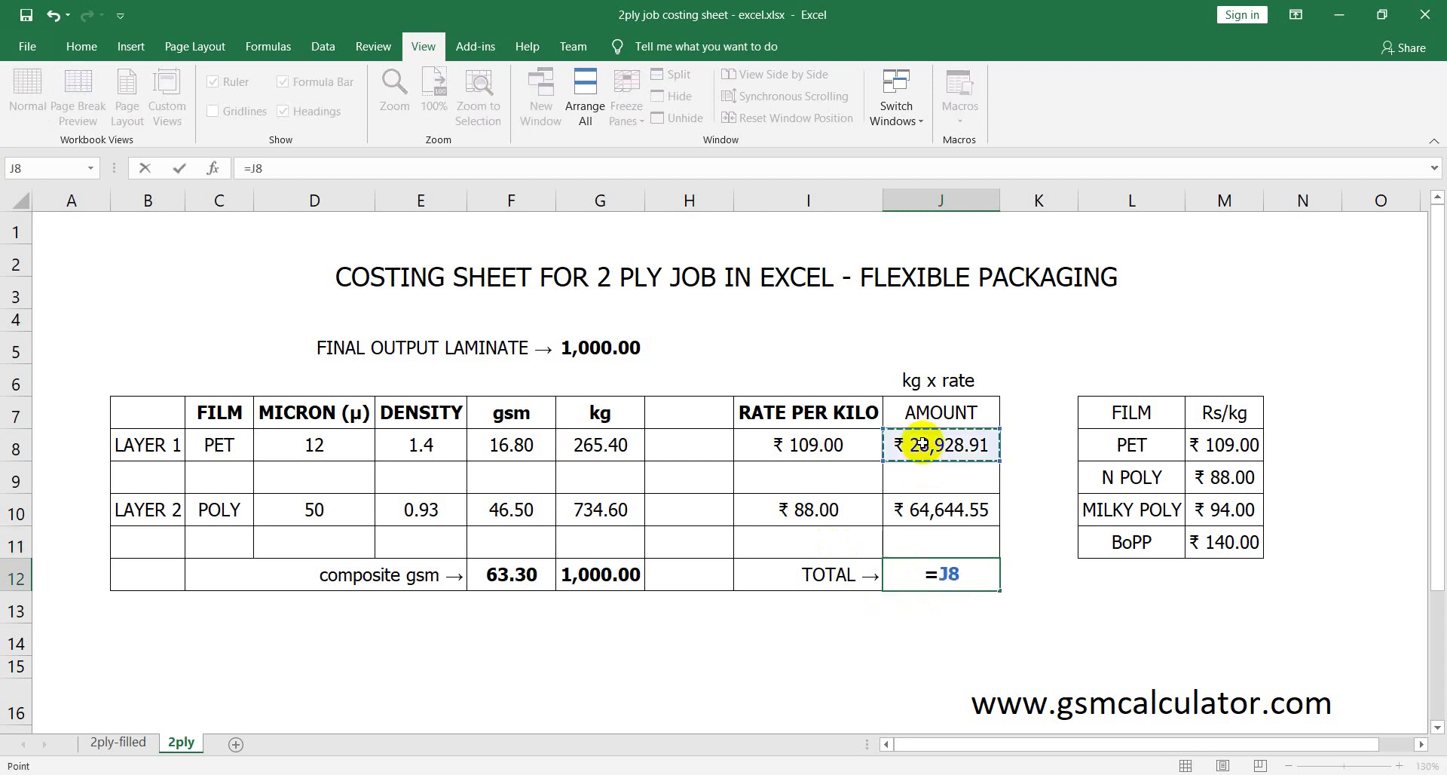
{"action": "type", "text": "+"}
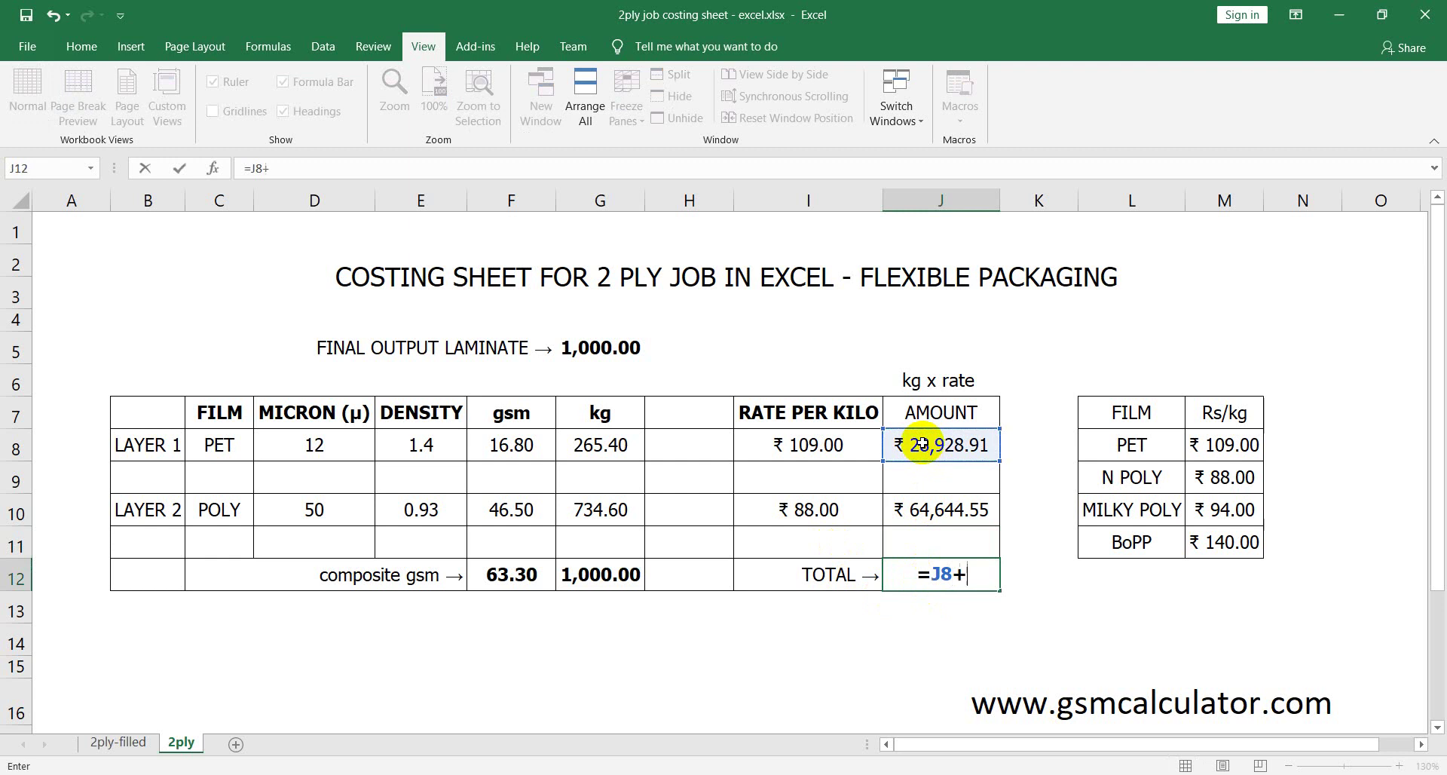
{"action": "left_click", "coordinate": [914, 512]}
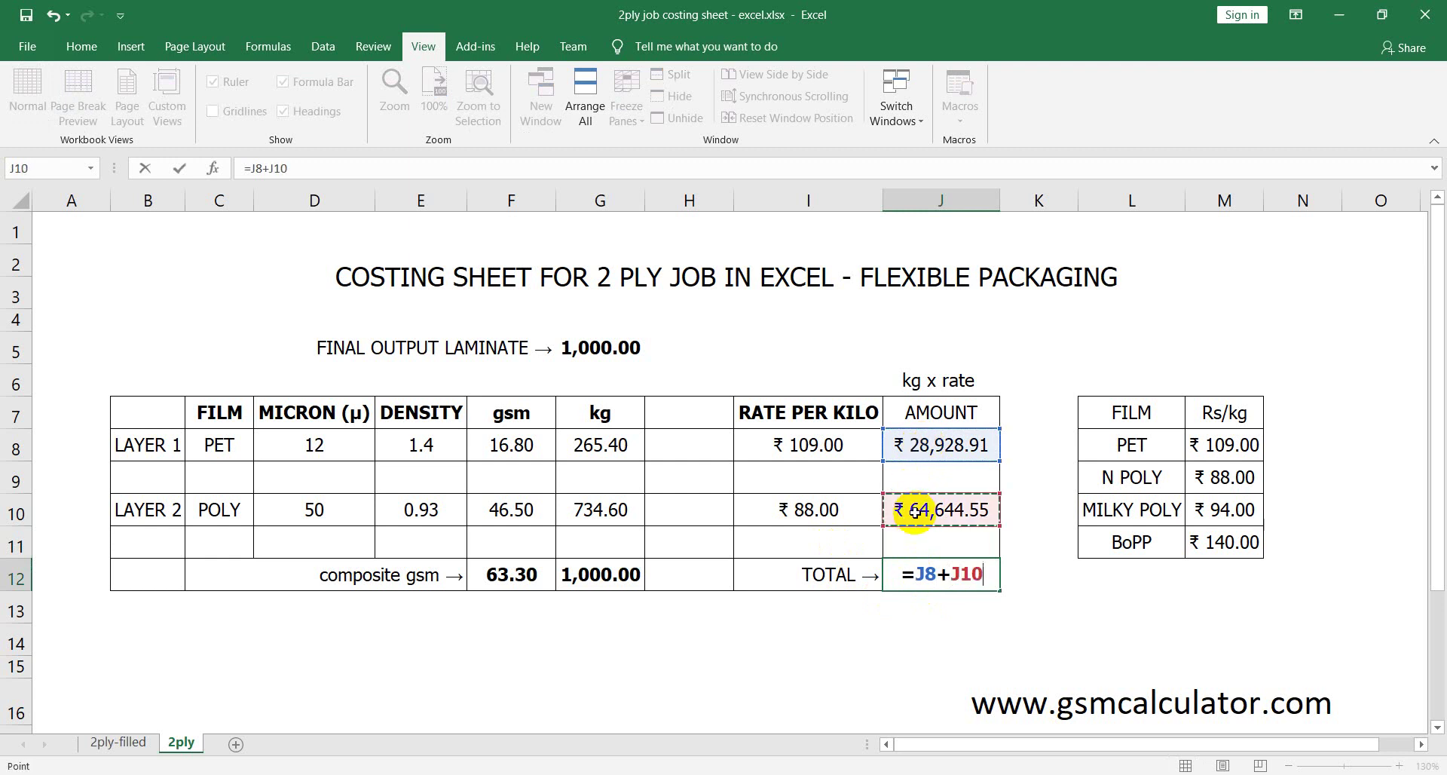
{"action": "key", "text": "Return"}
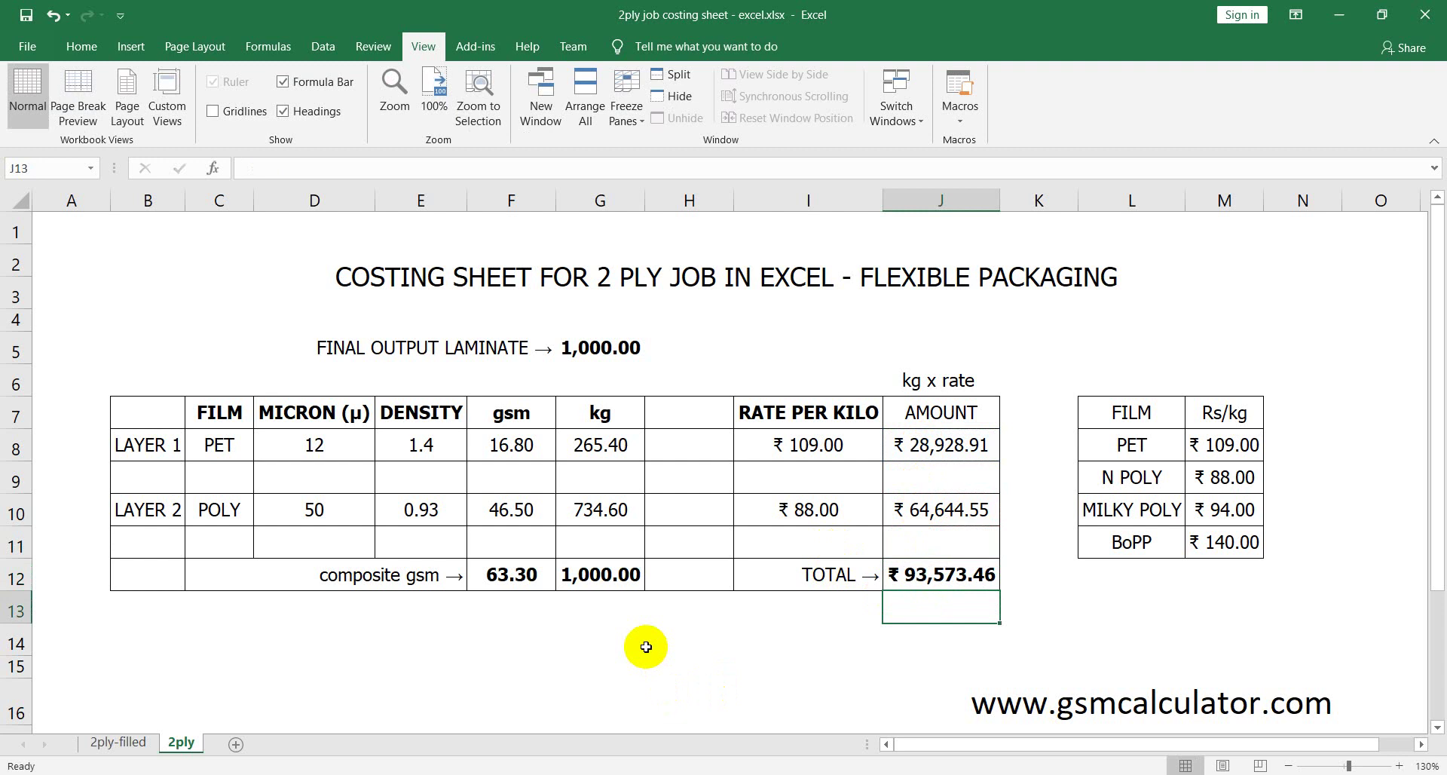
{"action": "left_click", "coordinate": [777, 630]}
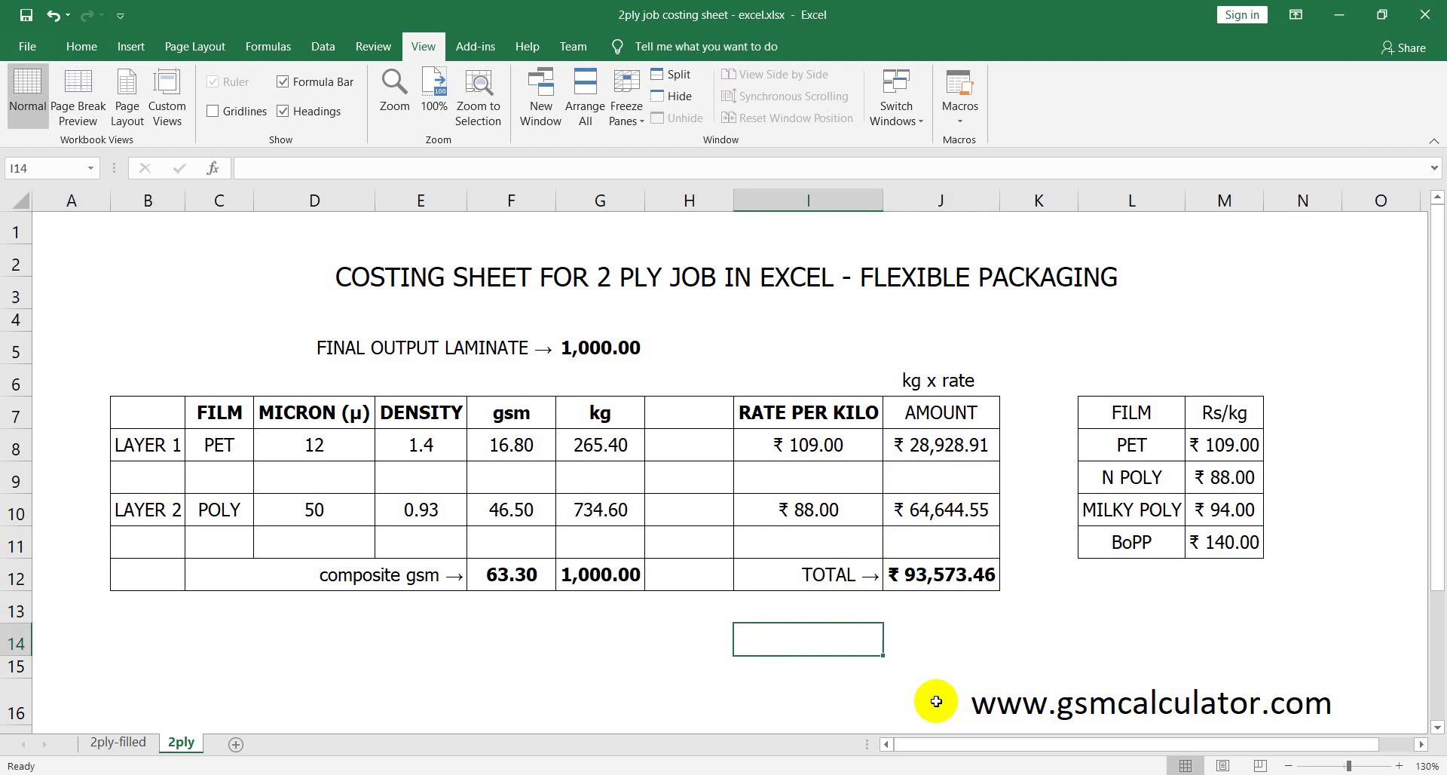
Type the labels 'rate per kg' and 'total amt / total kg' below the table
{"action": "type", "text": "rate p"}
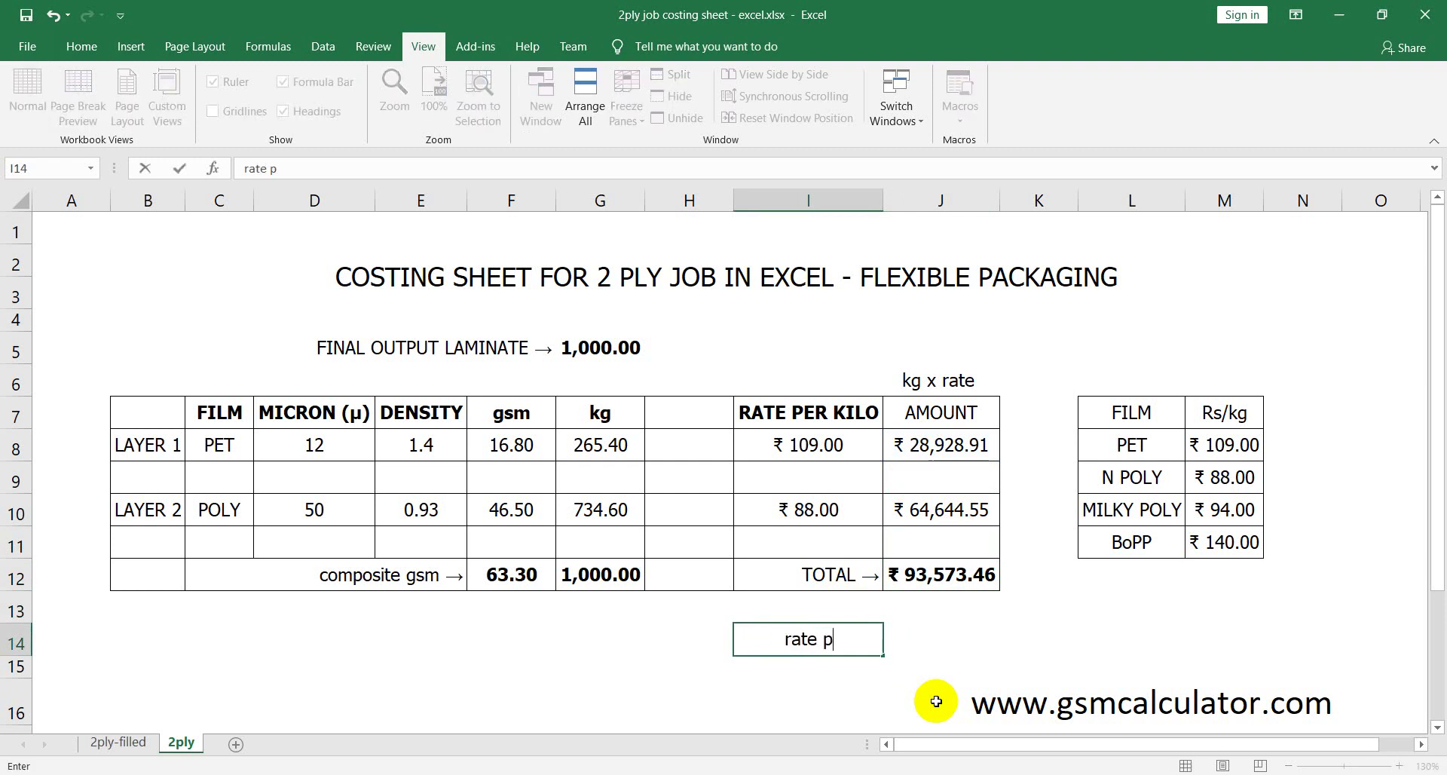
{"action": "type", "text": "er kg"}
{"action": "key", "text": "Return"}
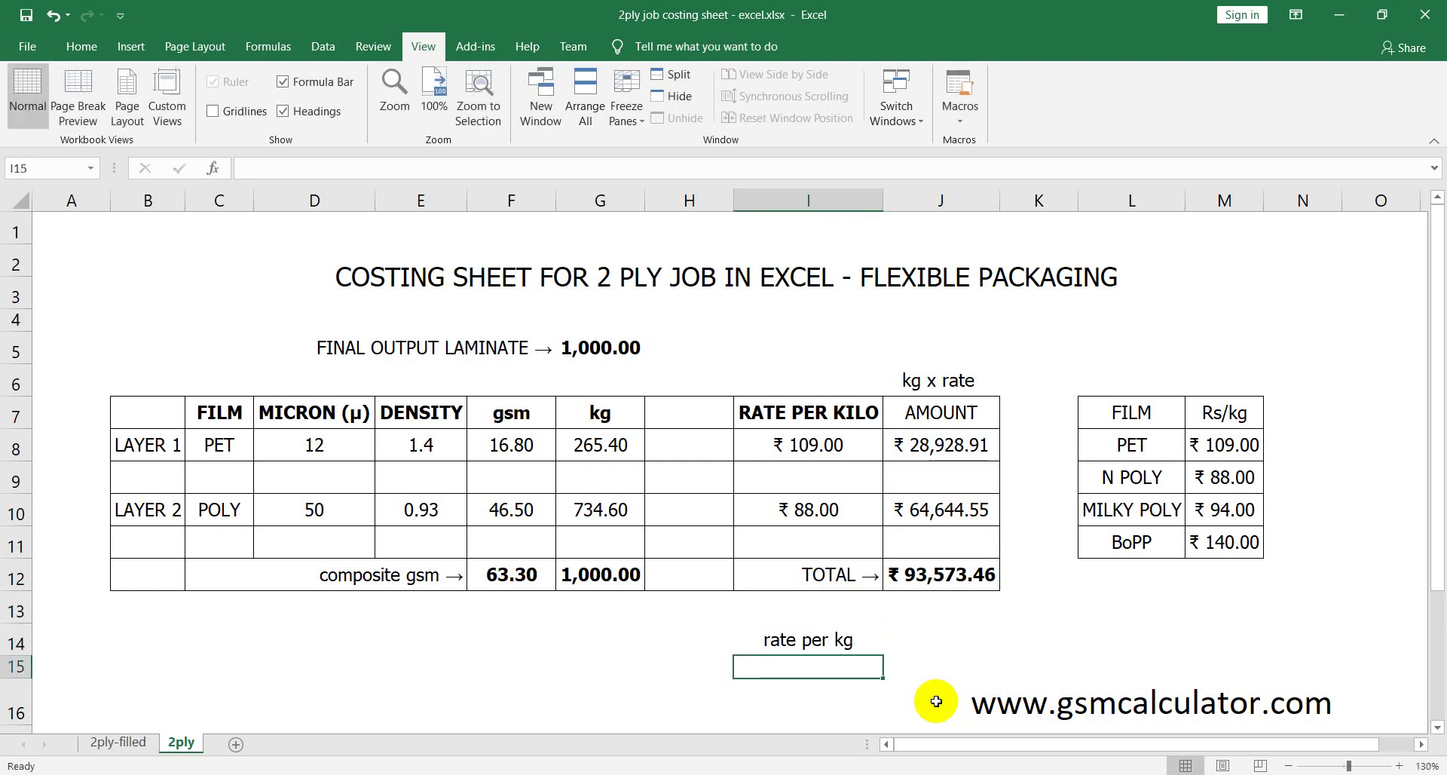
{"action": "type", "text": "tot"}
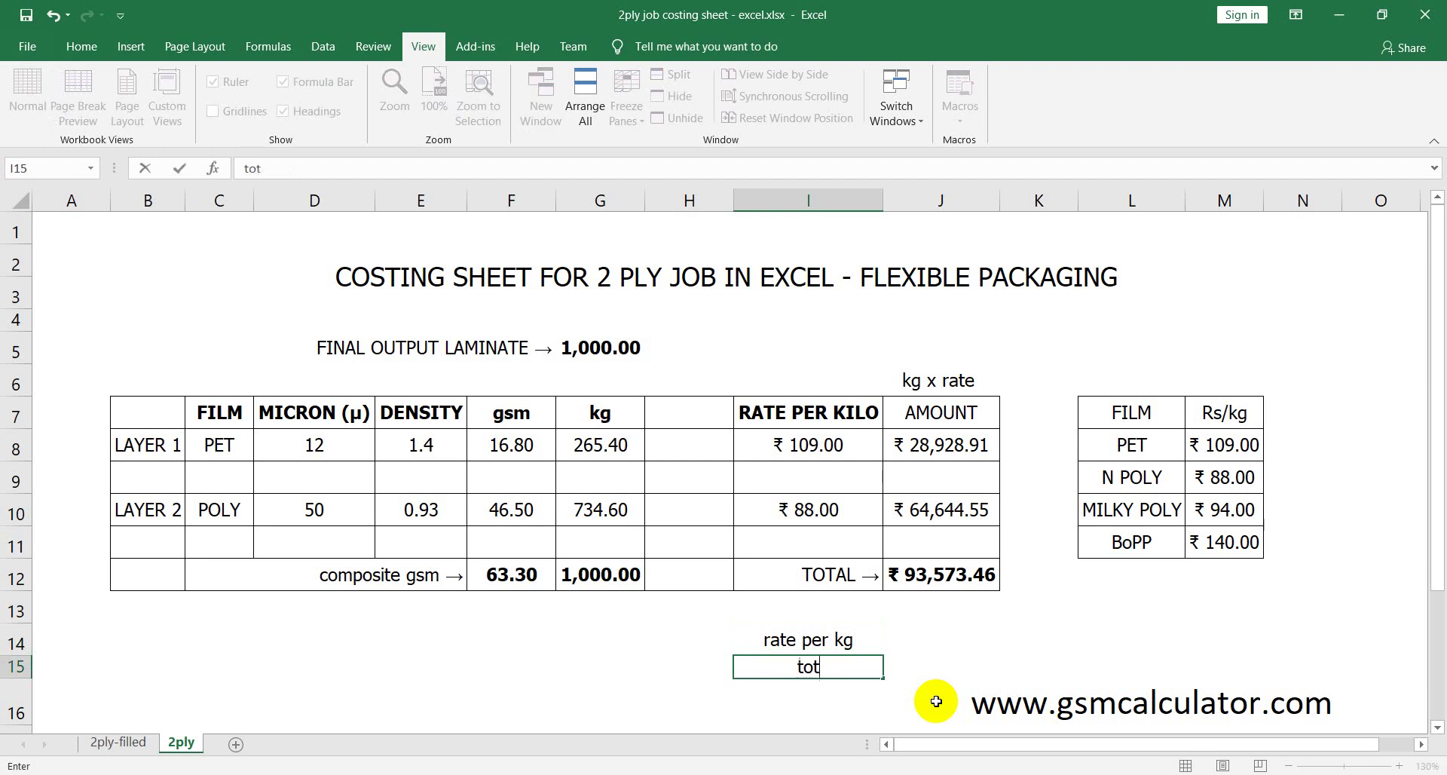
{"action": "type", "text": "al amt "}
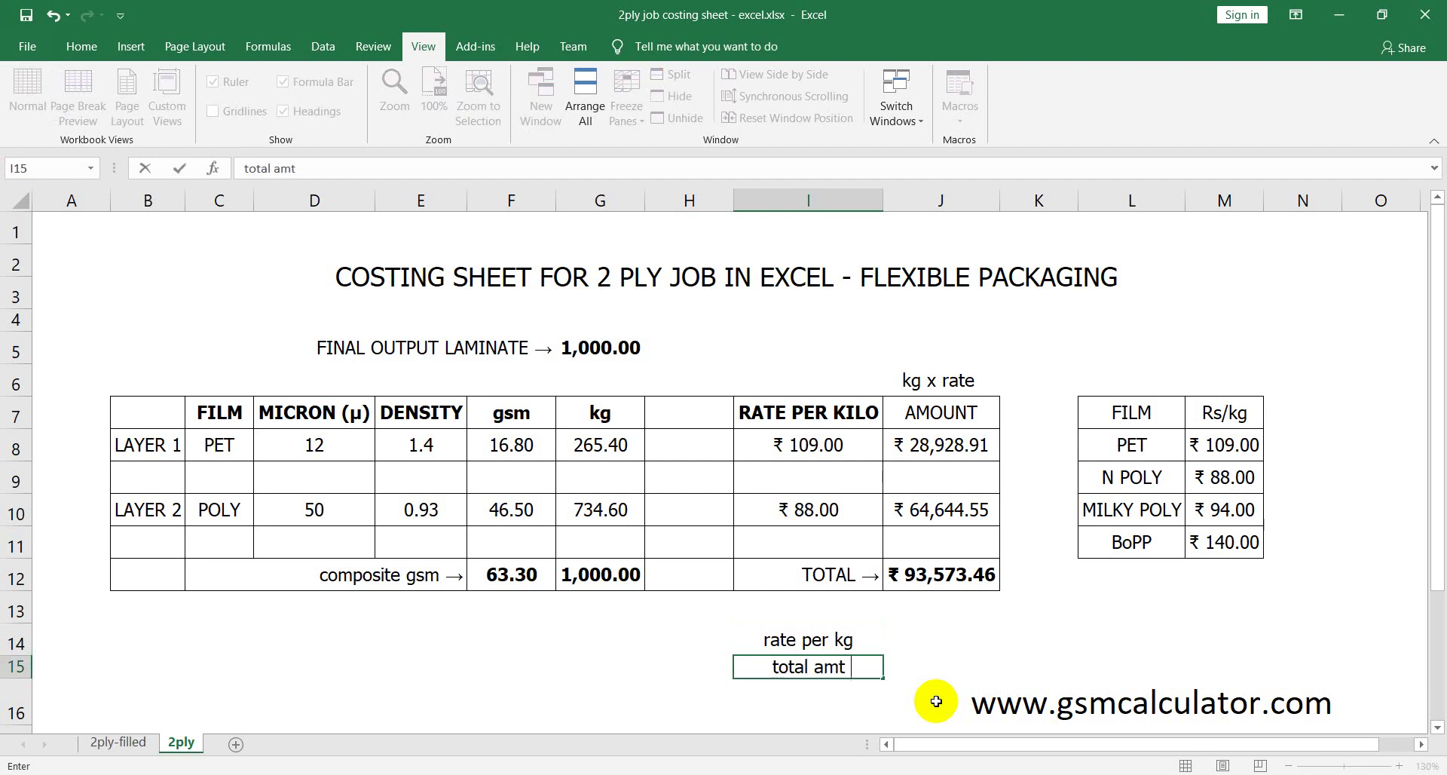
{"action": "type", "text": "/ "}
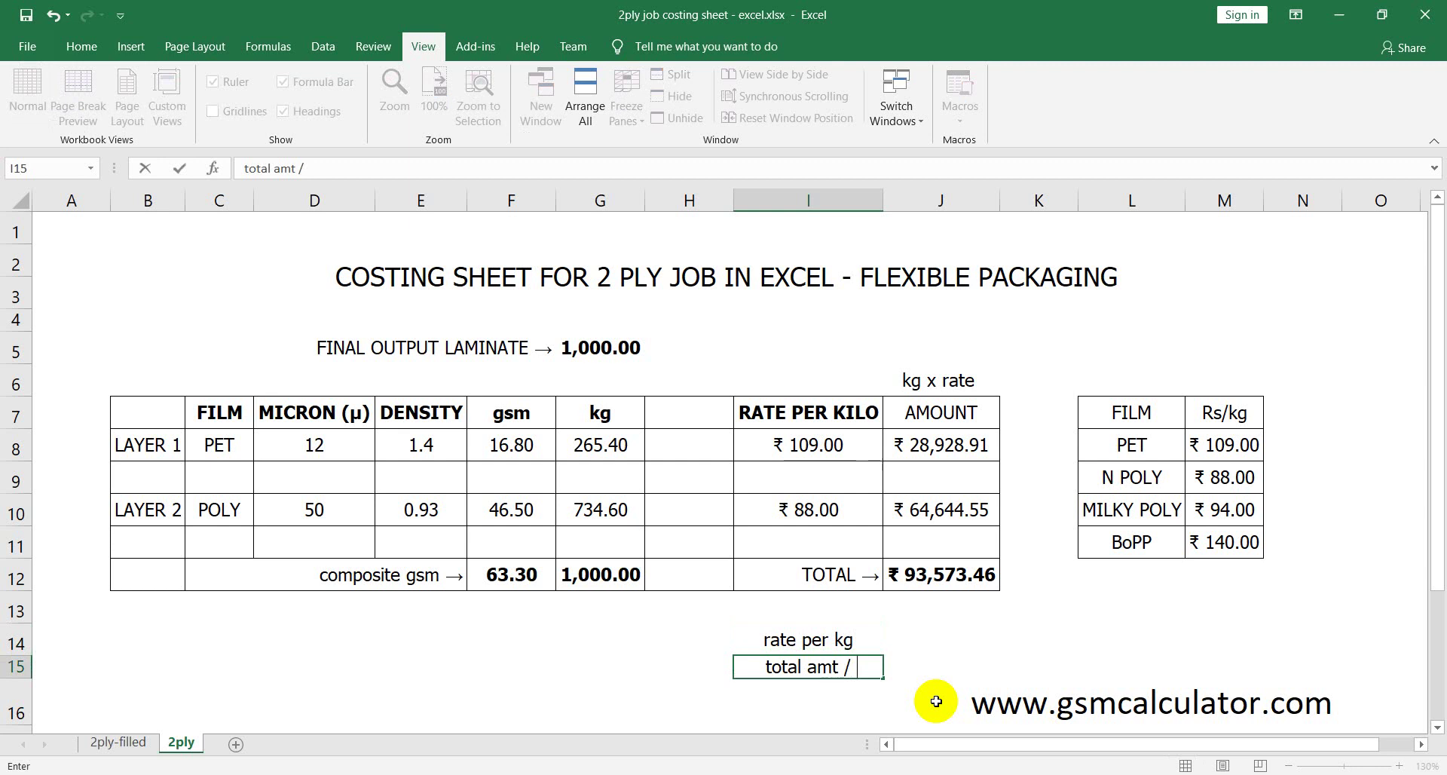
{"action": "type", "text": "to"}
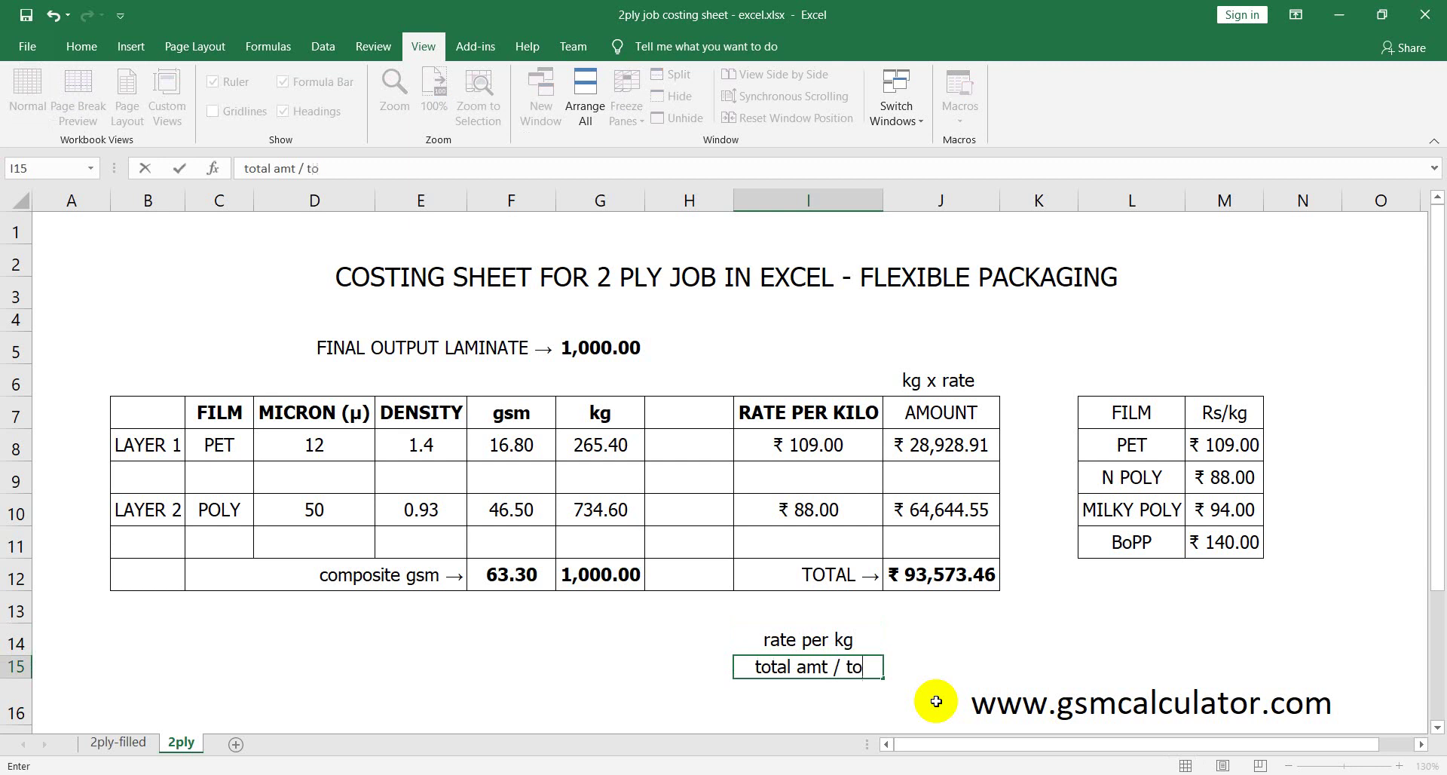
{"action": "type", "text": "tal kg"}
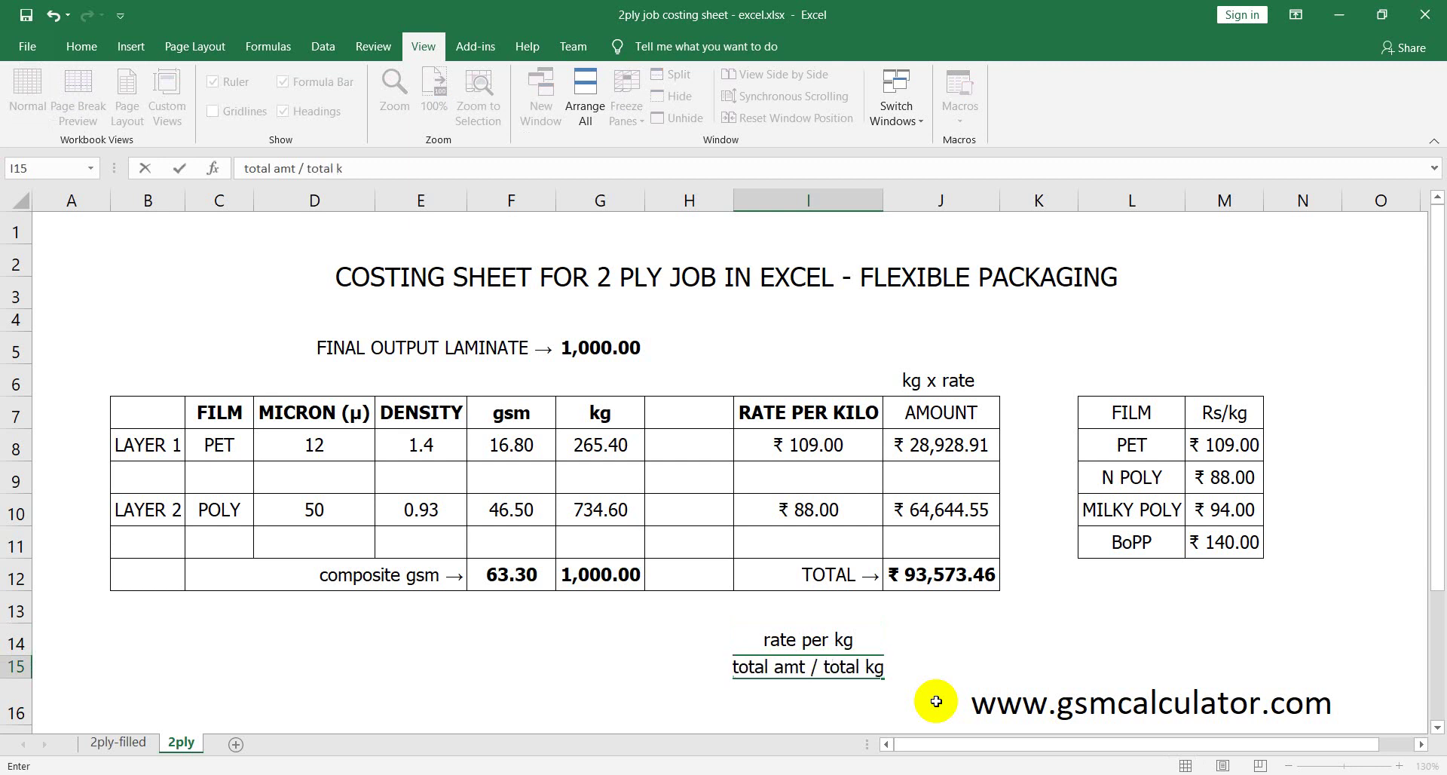
{"action": "key", "text": "ctrl+Return"}
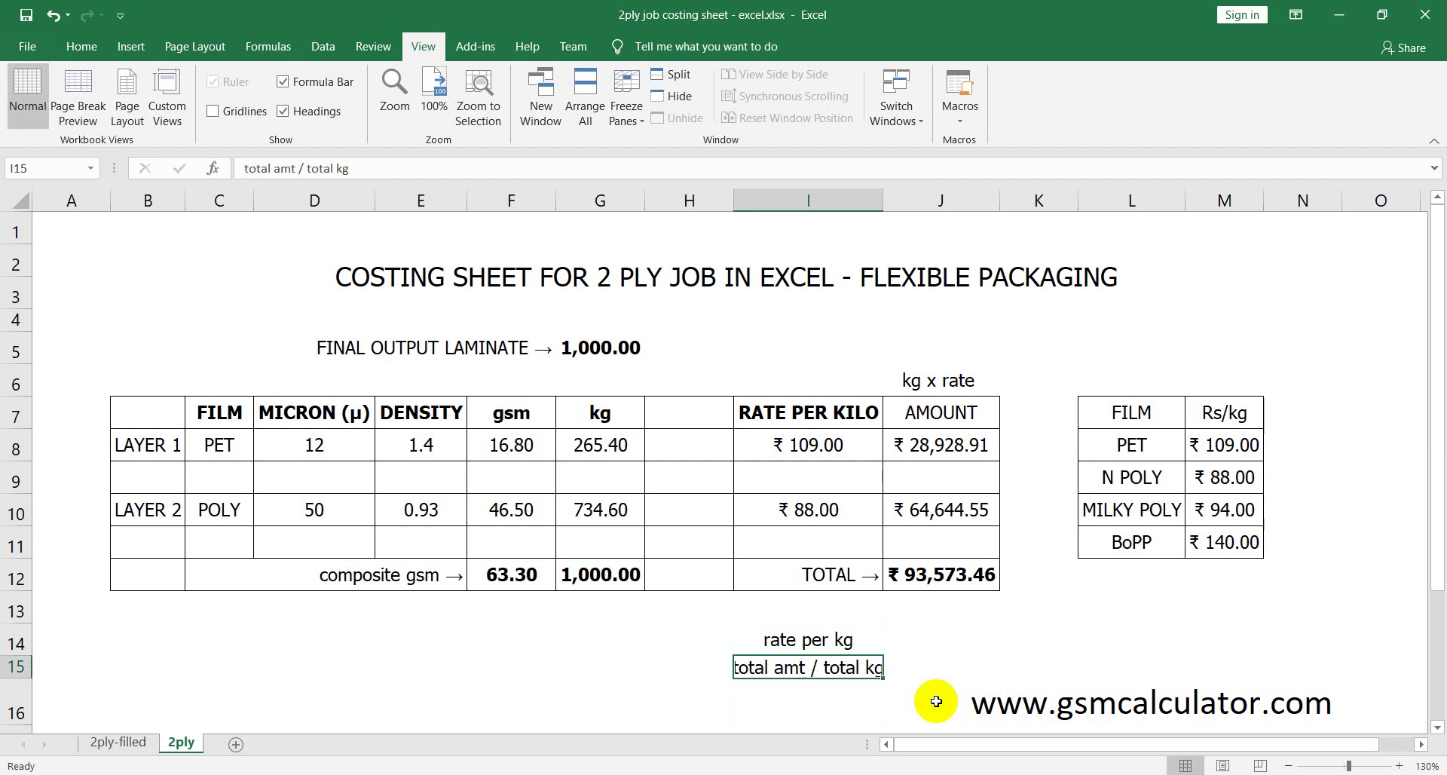
Right-align the 'total amt / total kg' label
{"action": "key", "text": "Right"}
{"action": "key", "text": "Up"}
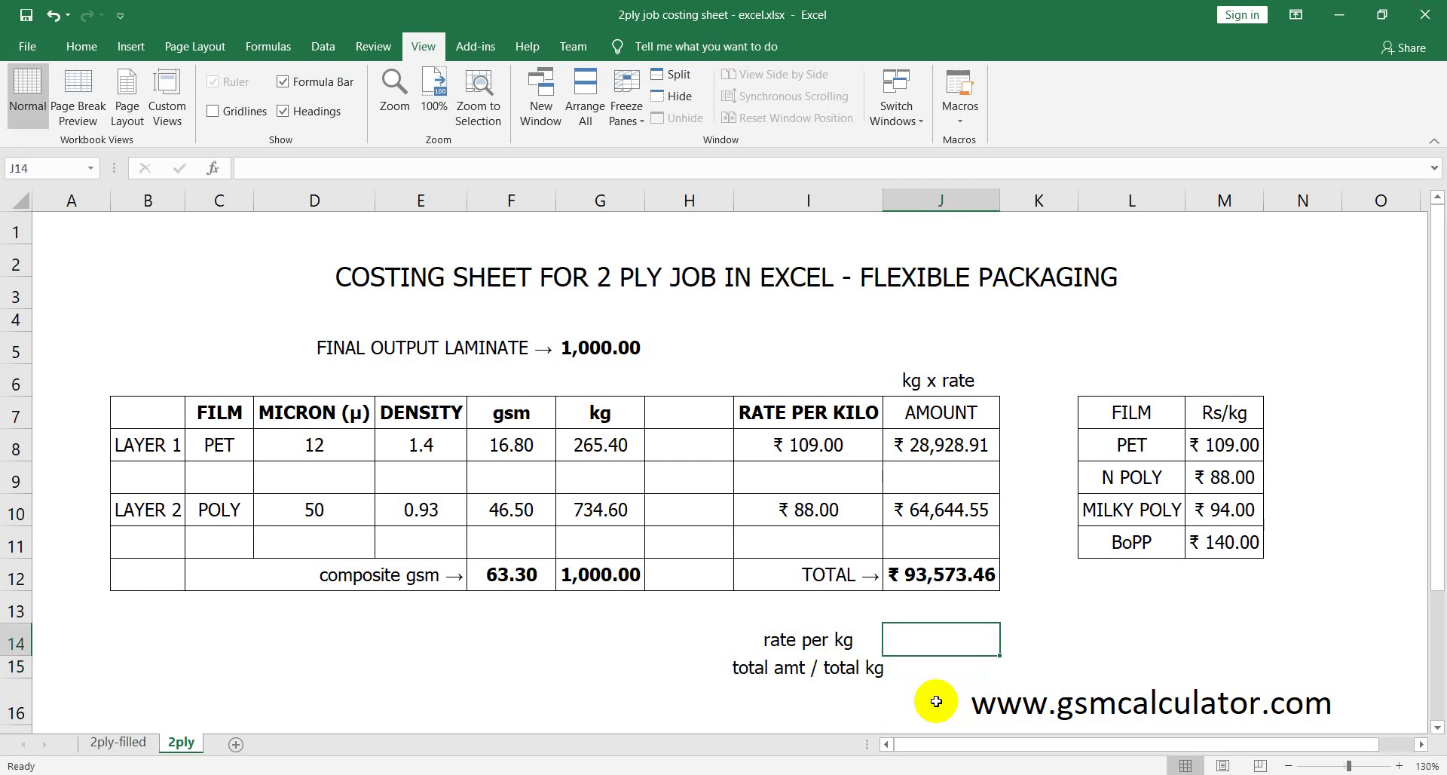
{"action": "key", "text": "Down"}
{"action": "key", "text": "Left"}
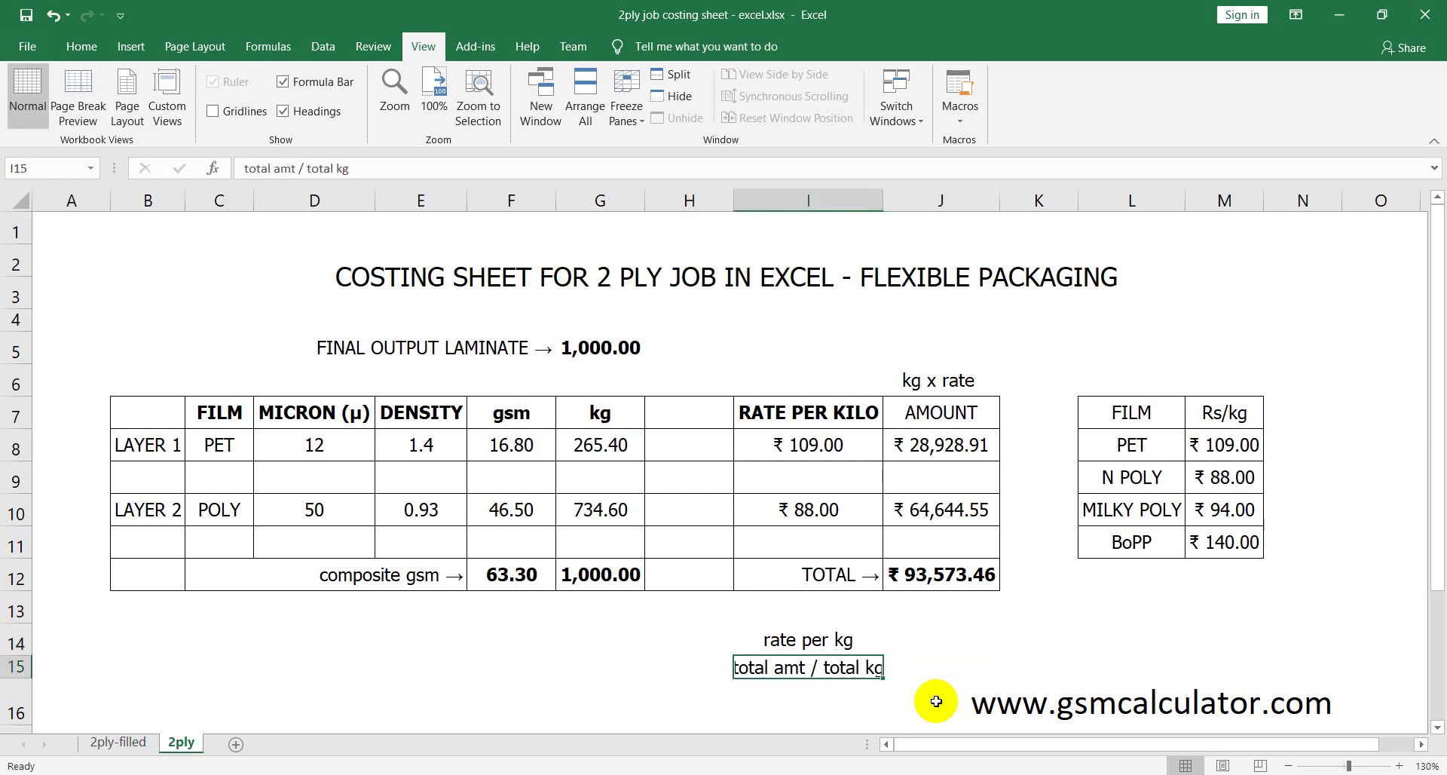
{"action": "left_click", "coordinate": [83, 47]}
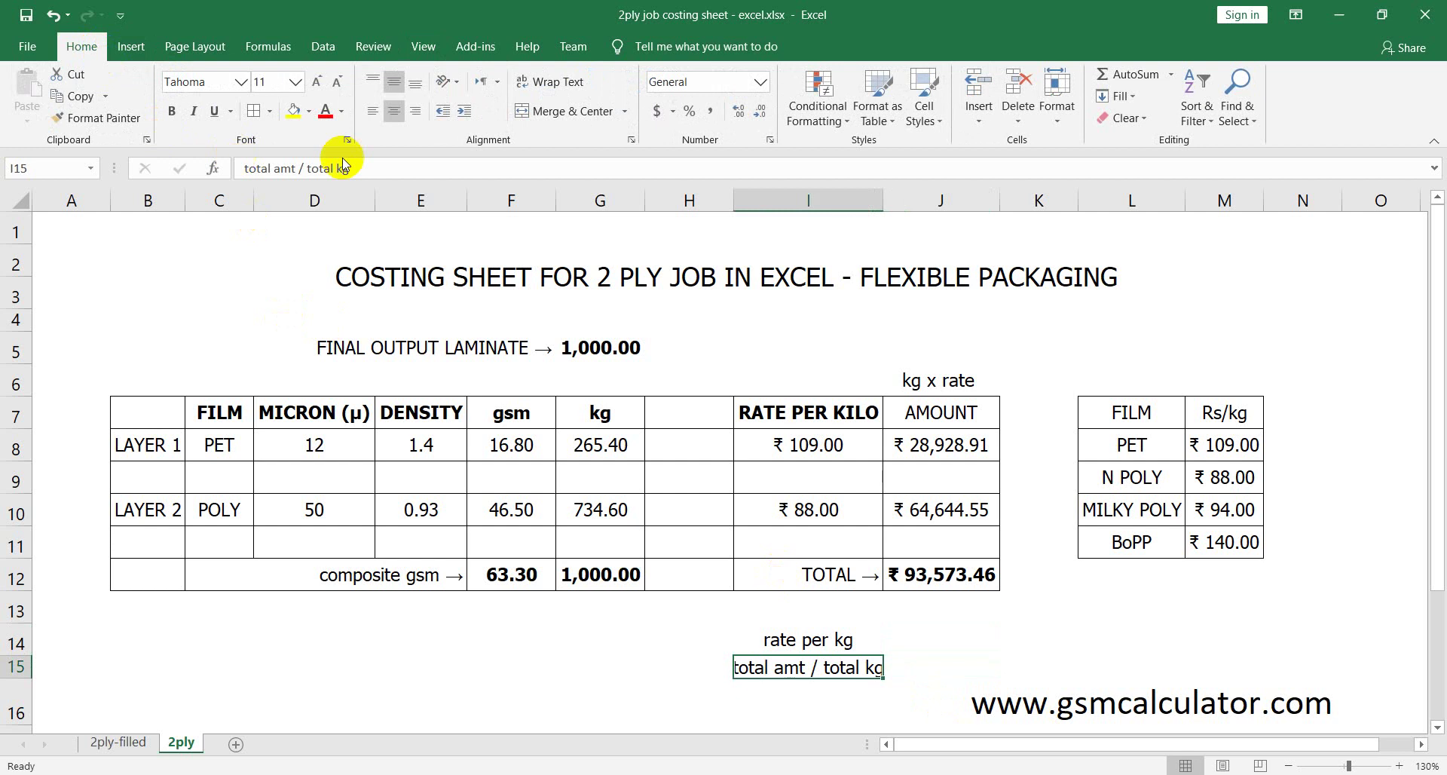
{"action": "left_click", "coordinate": [414, 111]}
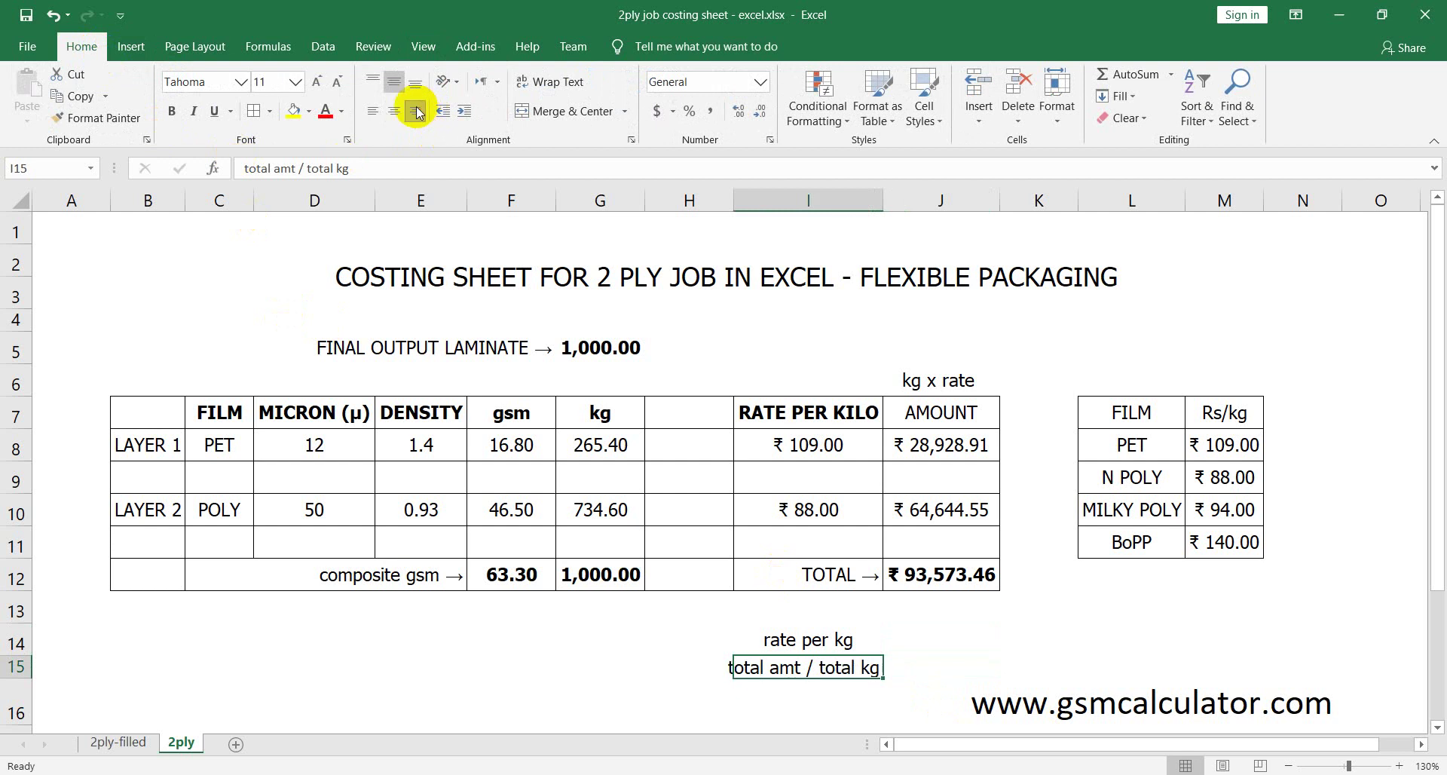
{"action": "left_click", "coordinate": [919, 663]}
Enter =J12/G12 in J15 to get a rate per kg of ₹ 93.57
{"action": "type", "text": "="}
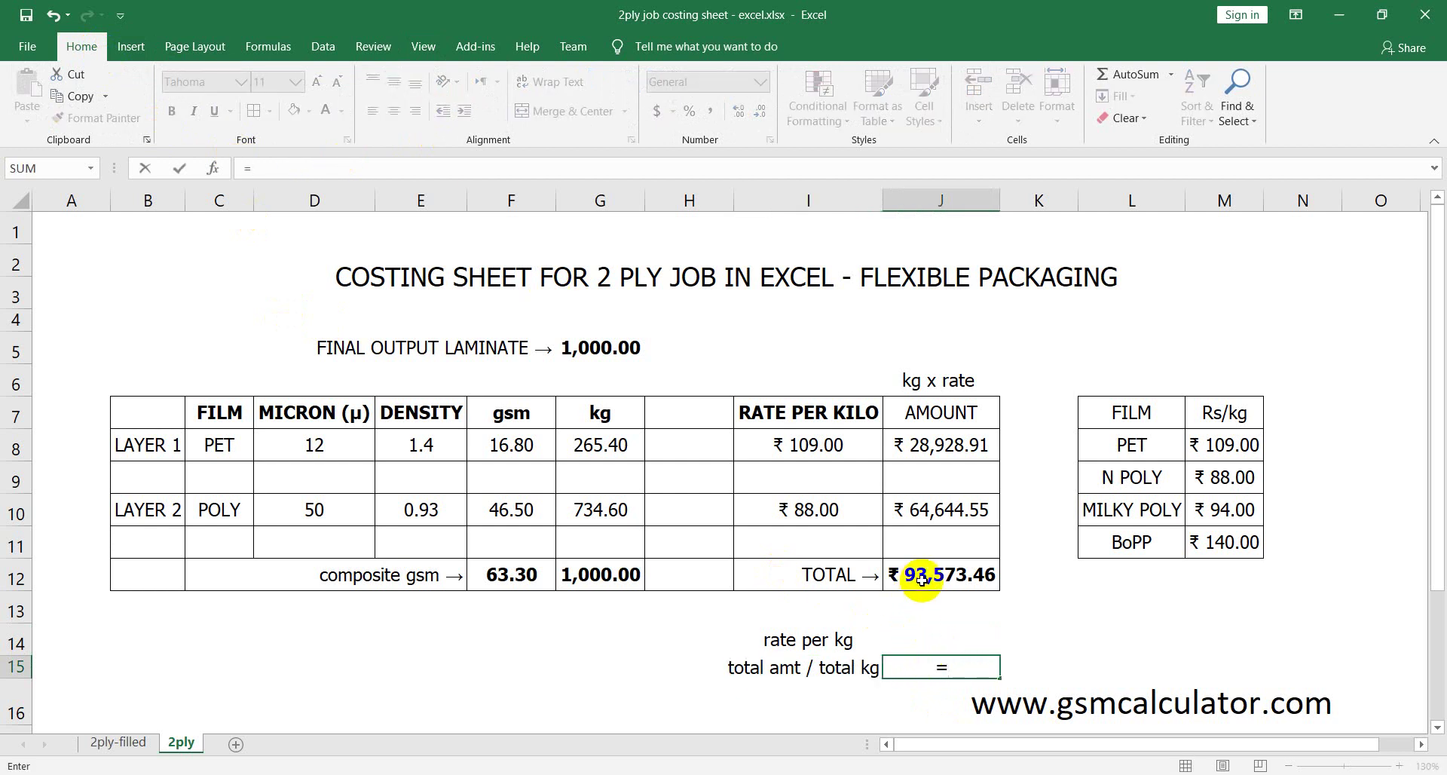
{"action": "left_click", "coordinate": [932, 575]}
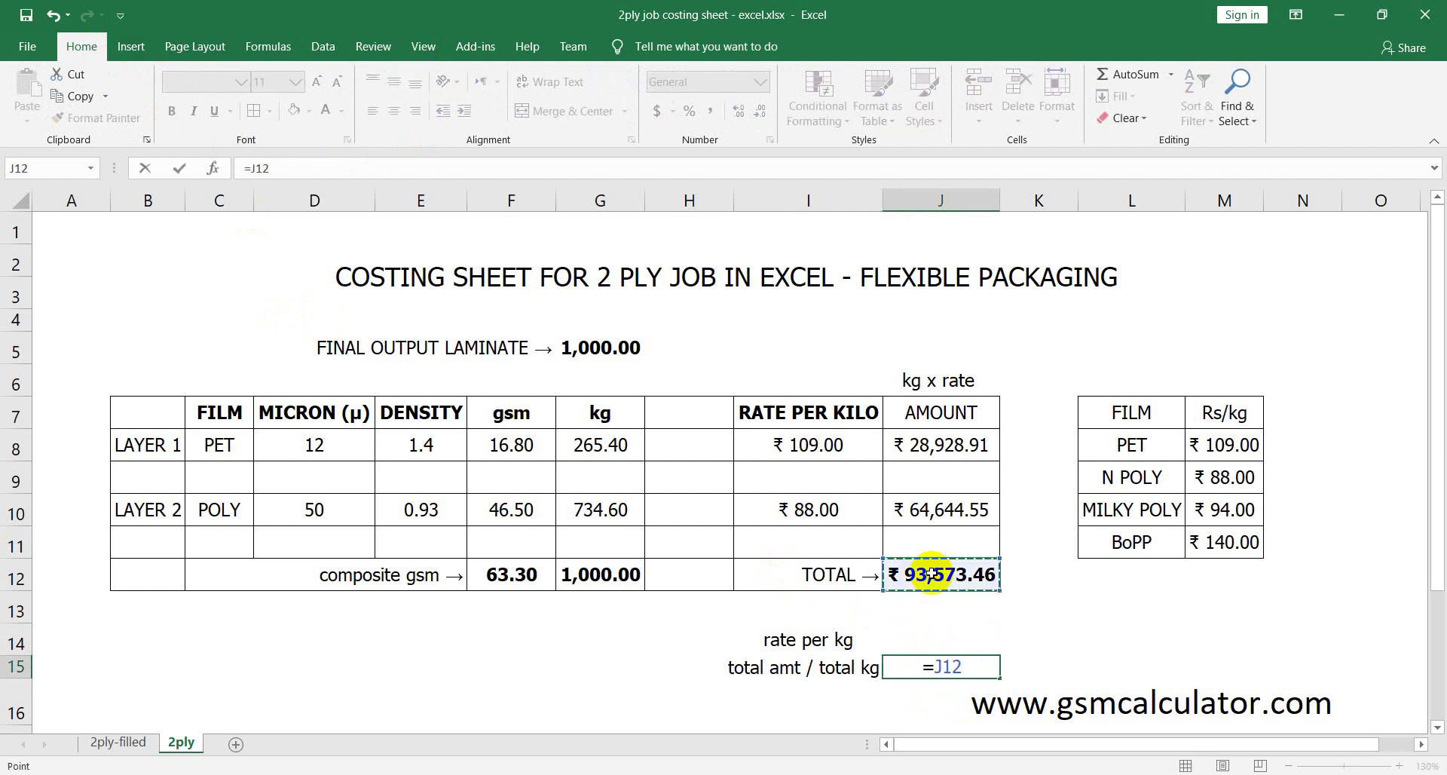
{"action": "type", "text": "/"}
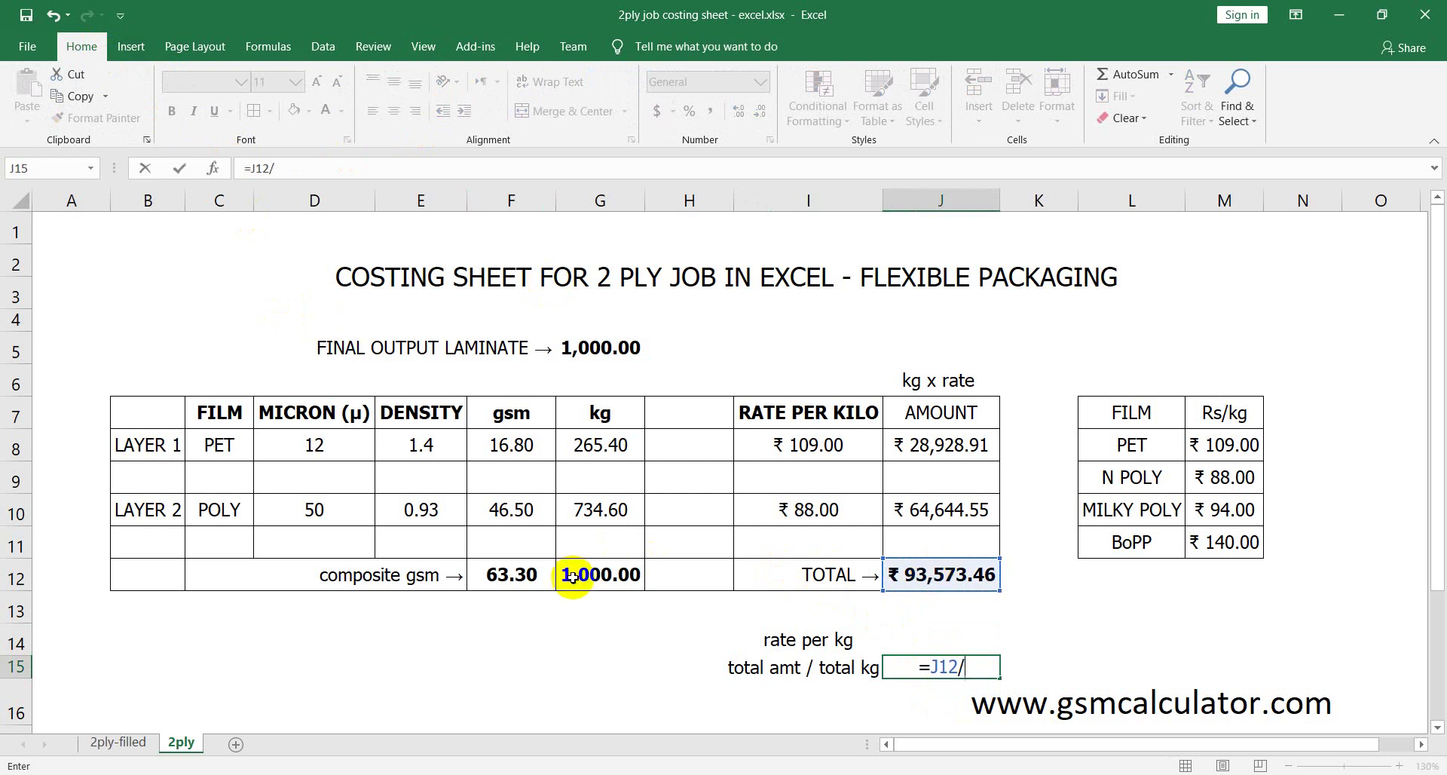
{"action": "left_click", "coordinate": [576, 579]}
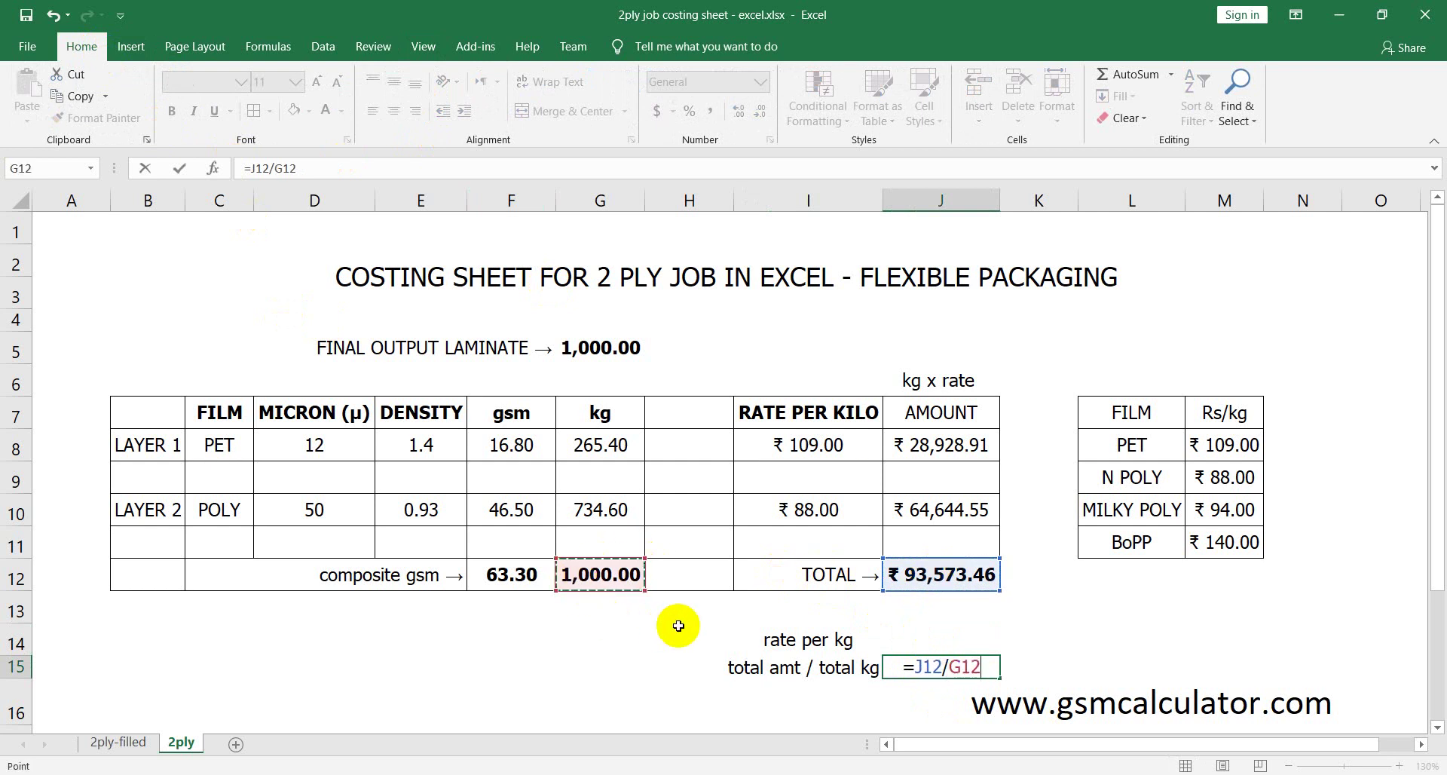
{"action": "key", "text": "Return"}
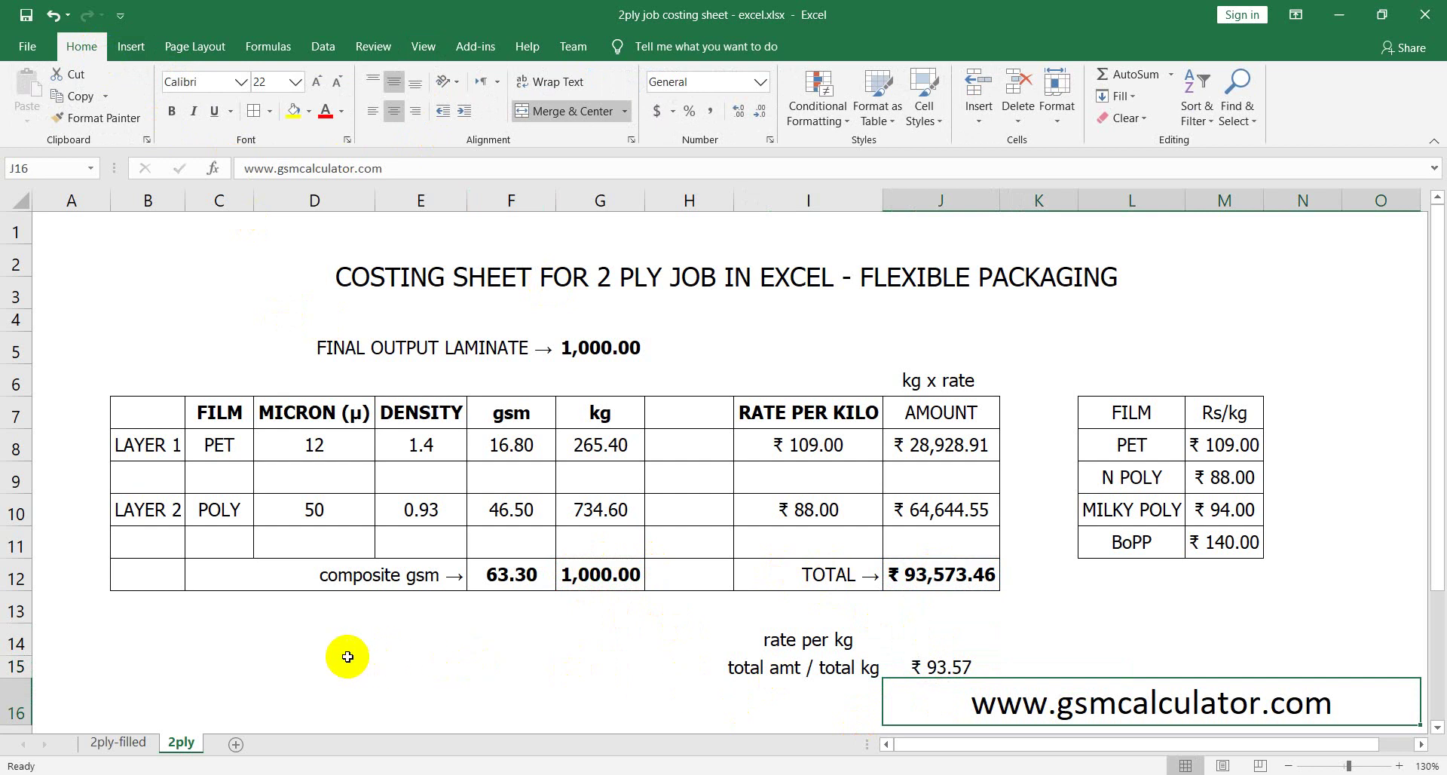
Format the rate per kg label and ₹ 93.57 result (H15:J15) bold with yellow fill
{"action": "left_click_drag", "start_coordinate": [765, 666], "coordinate": [890, 666]}
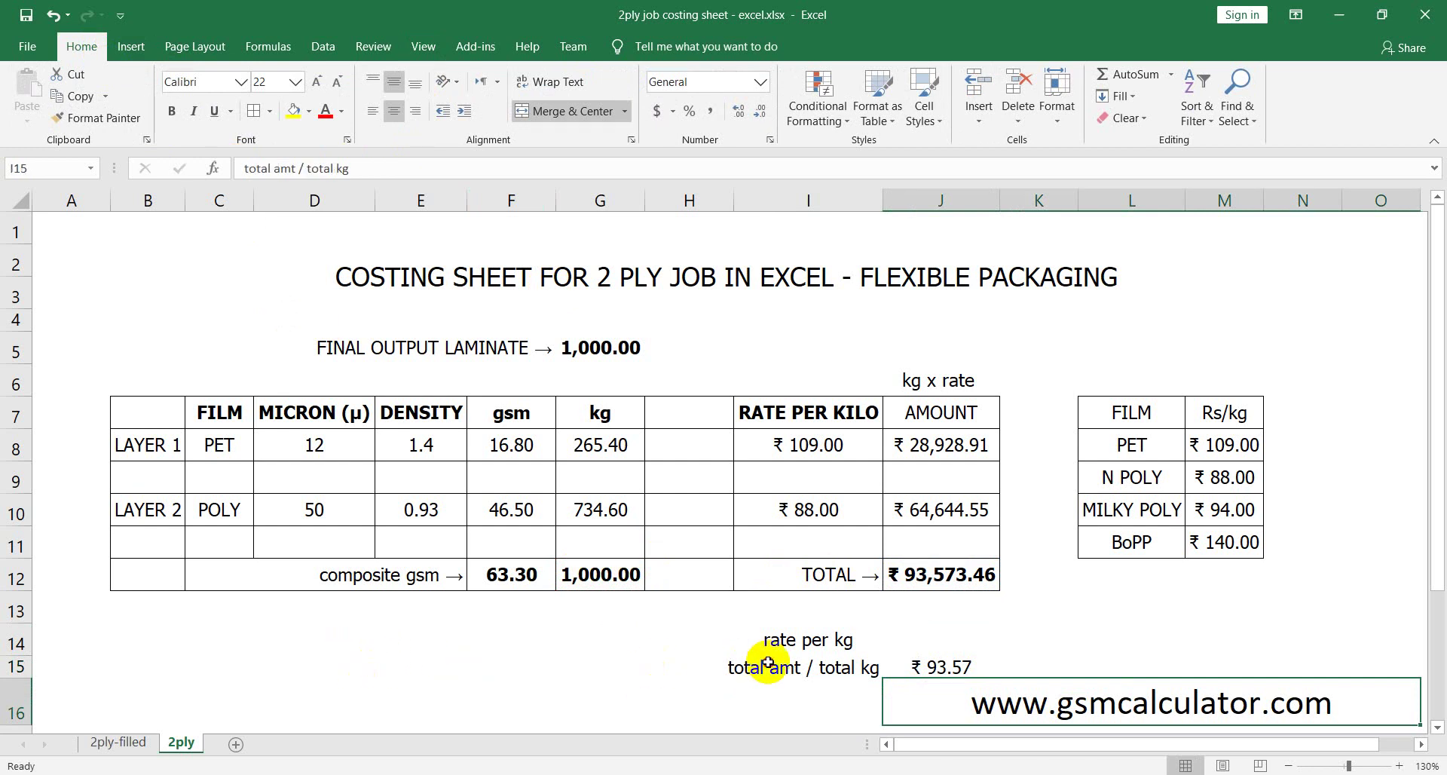
{"action": "left_click", "coordinate": [172, 111]}
{"action": "left_click", "coordinate": [292, 111]}
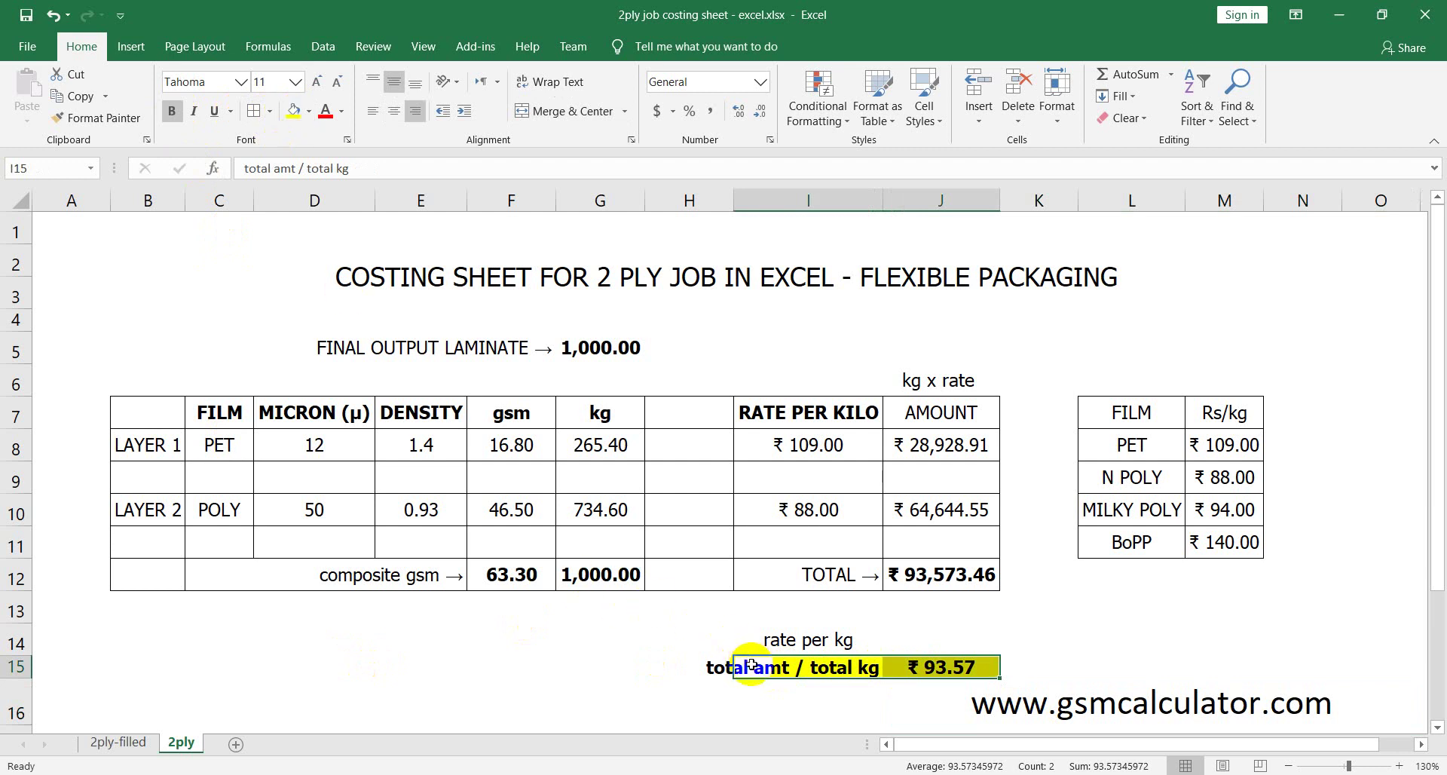
{"action": "left_click_drag", "start_coordinate": [740, 666], "coordinate": [721, 667]}
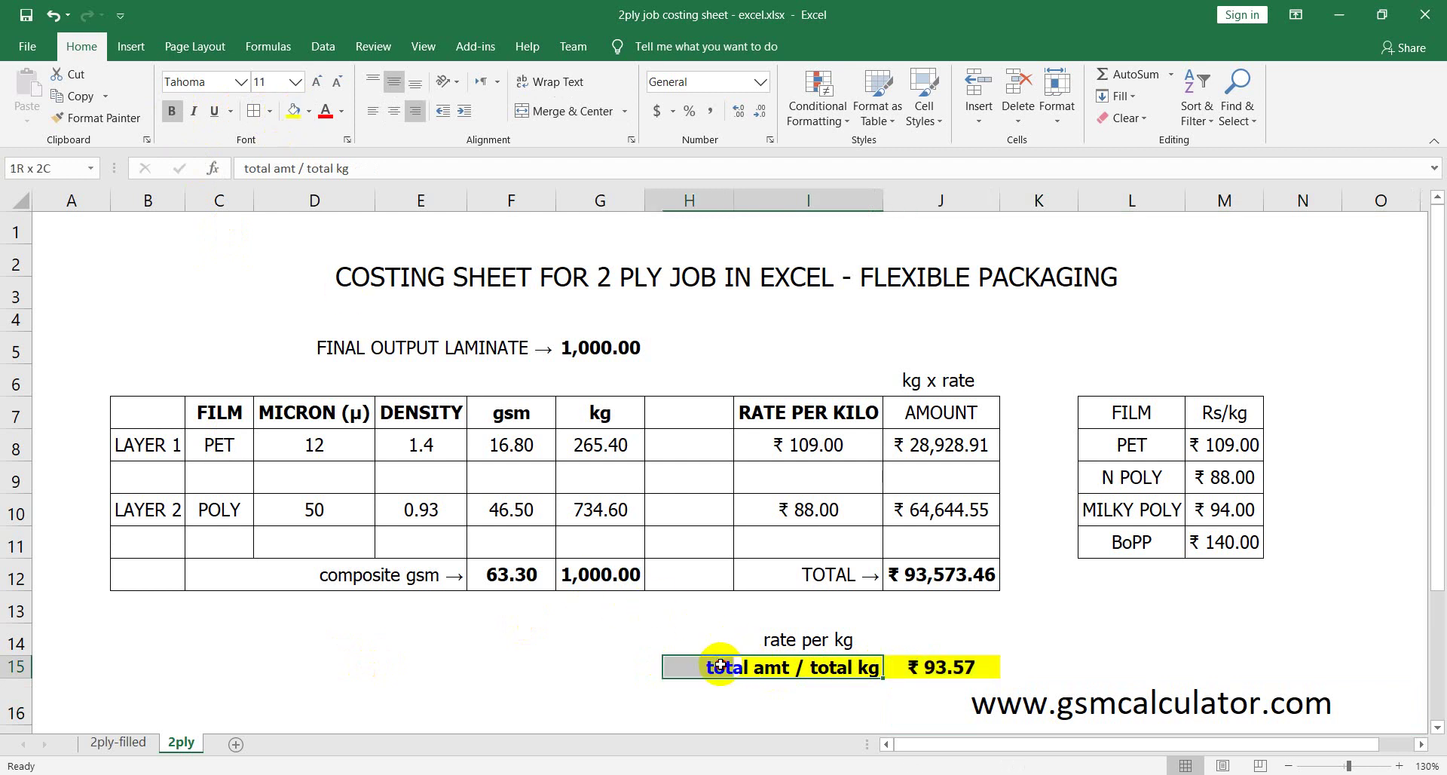
{"action": "left_click", "coordinate": [292, 112]}
{"action": "left_click", "coordinate": [336, 656]}
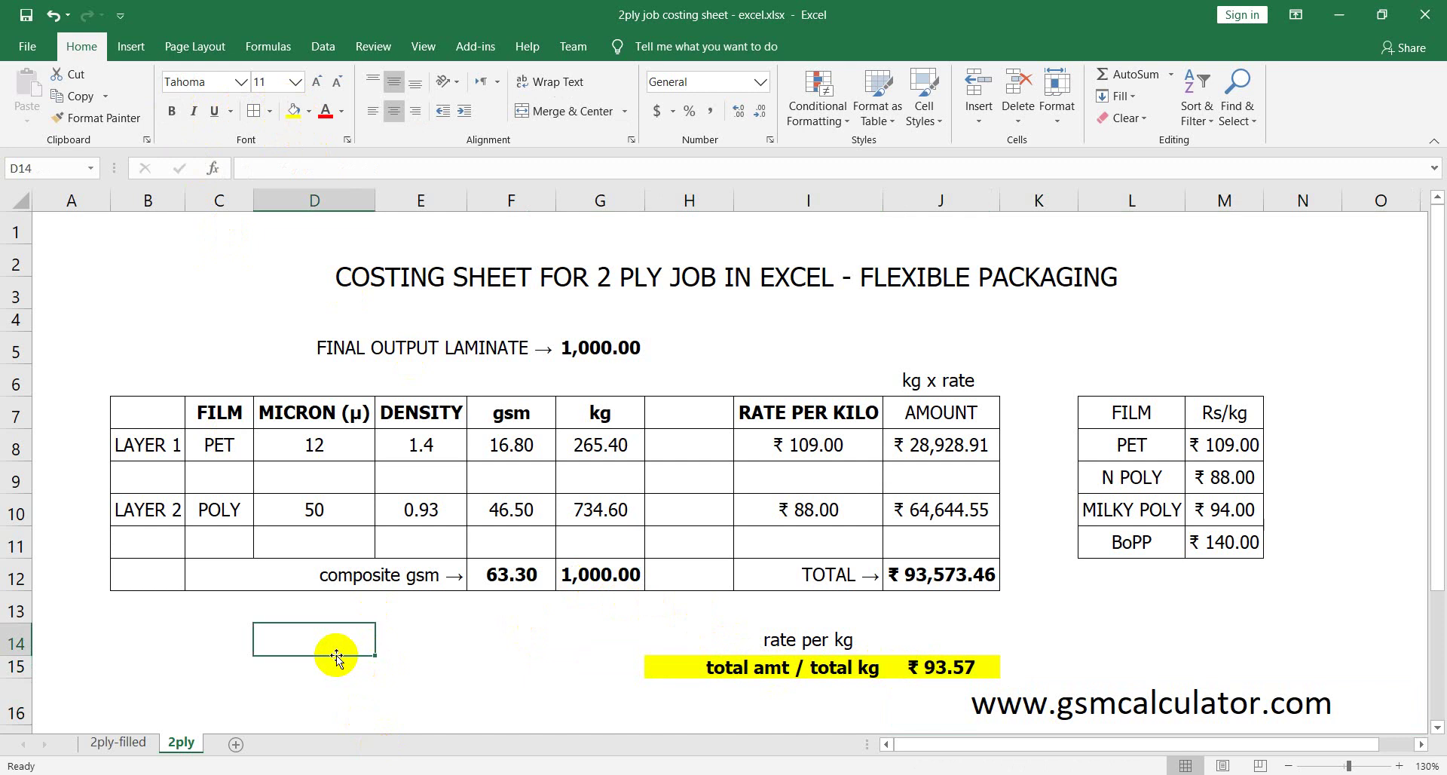